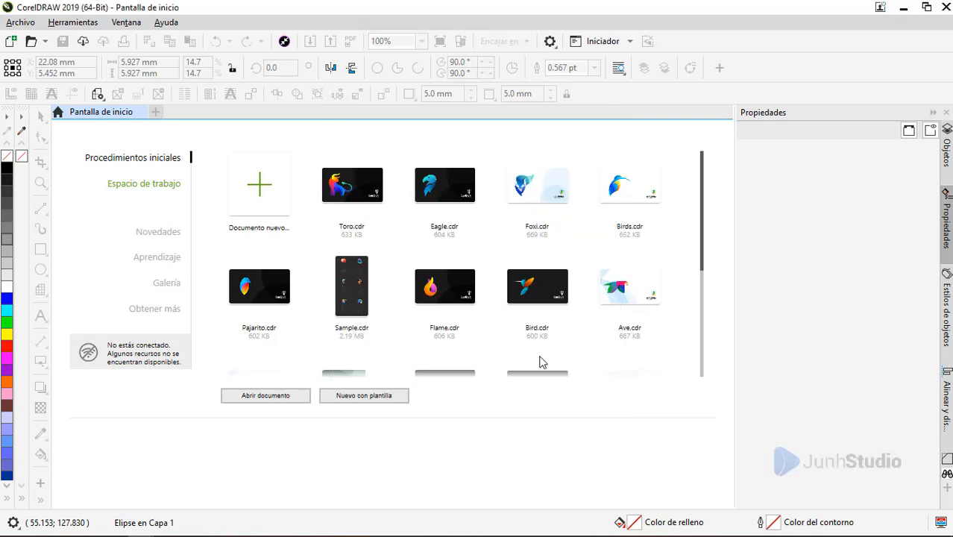
Step: Place guidelines crossing at the page centre, and set the nudge distance to 0.1 mm and the duplicate distance to 0 mm
drag(58, 313, 393, 311)
key(Escape)
click(499, 41)
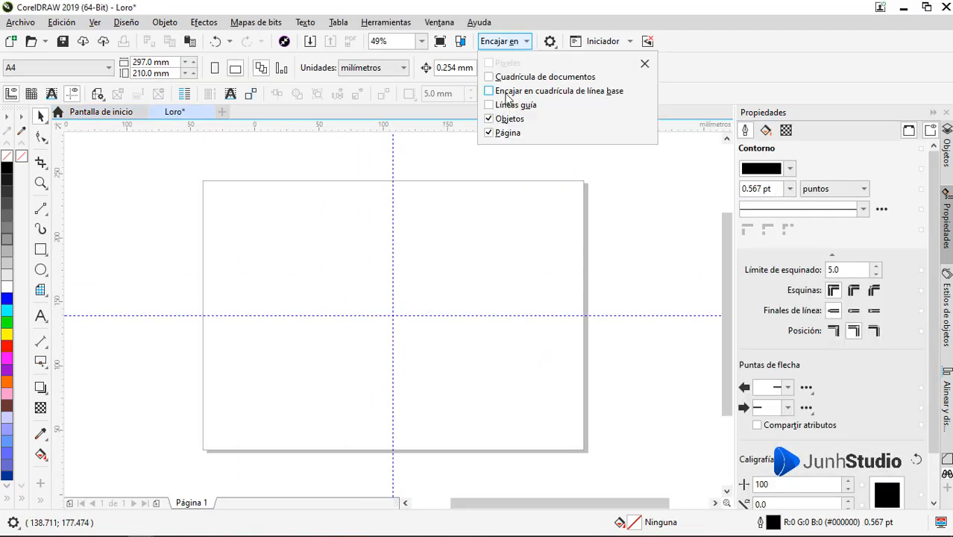
drag(459, 67, 443, 68)
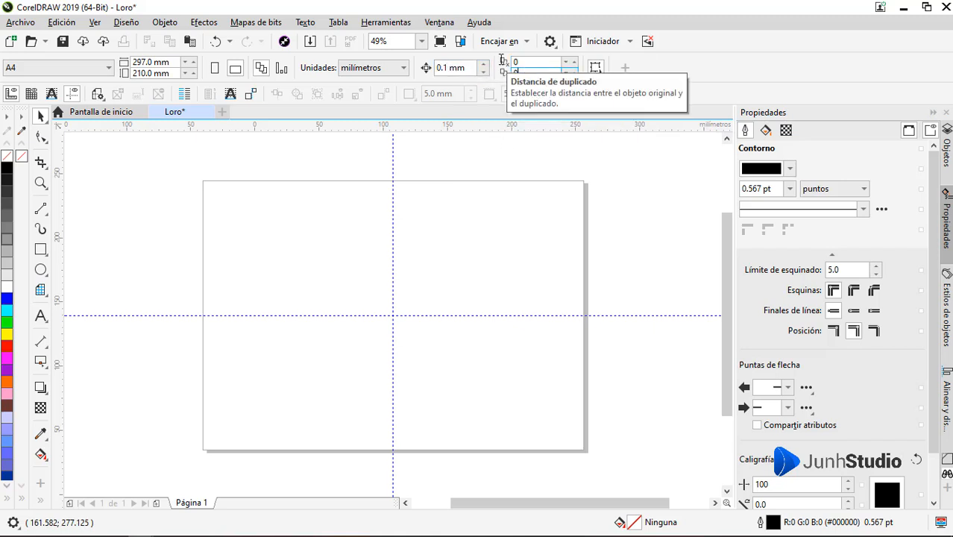
Step: Add a guideline rotated 45° through the page centre and draw a circle about 127 mm wide centred on the guideline intersection
click(392, 238)
drag(386, 155, 506, 212)
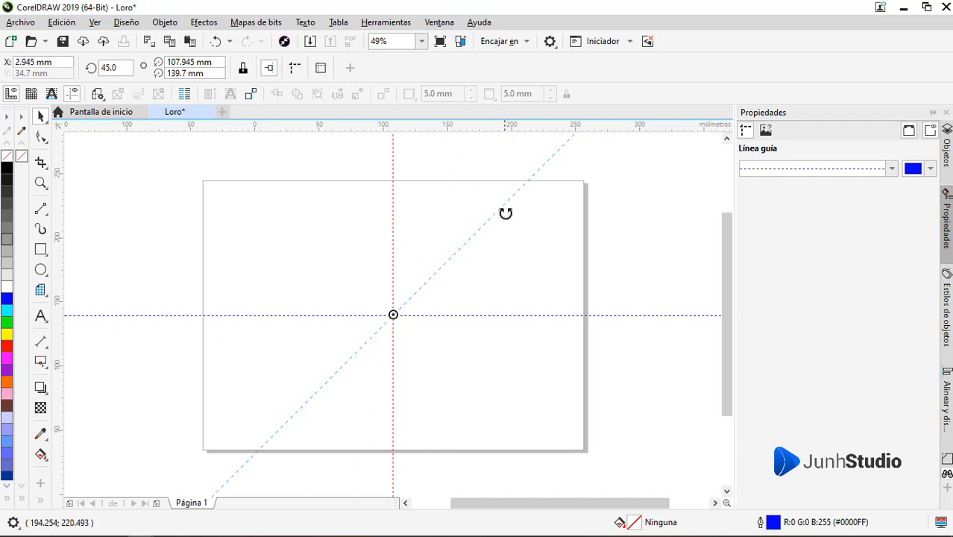
click(41, 269)
drag(392, 316, 475, 385)
key(space)
click(456, 403)
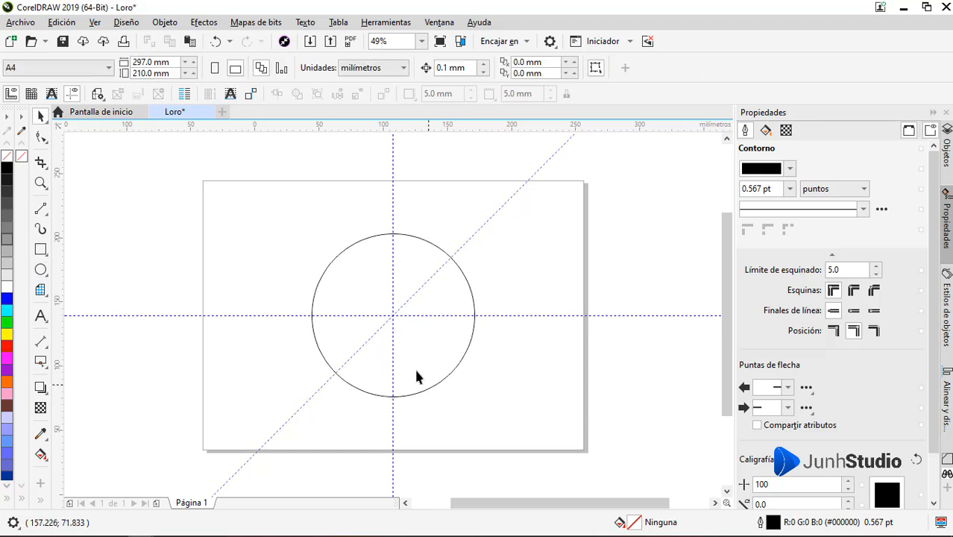
Step: Duplicate the 127 mm circle and move the copy down so that it overlaps the lower part of the original
scroll(408, 328, up, 1)
scroll(406, 307, down, 1)
scroll(405, 306, up, 1)
click(492, 351)
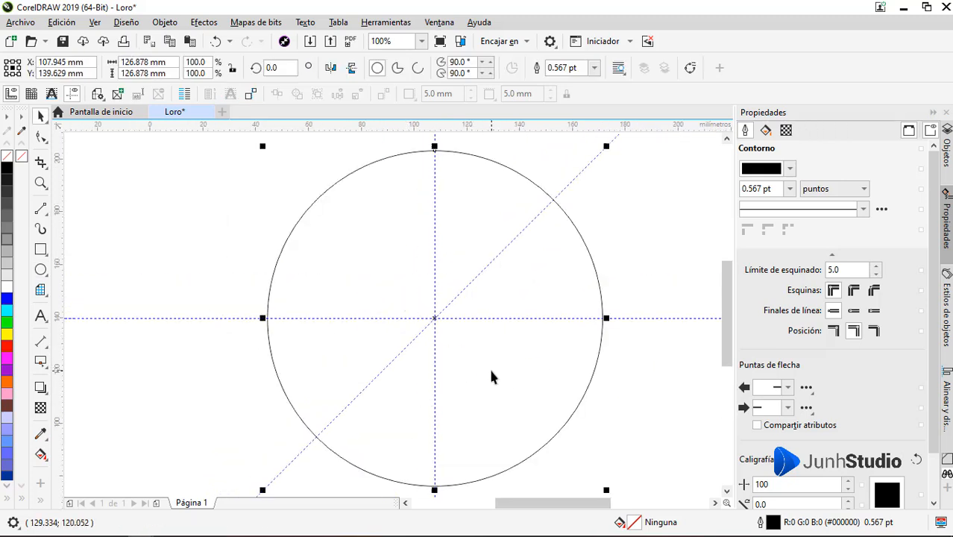
scroll(402, 289, down, 1)
key(ctrl+c)
key(ctrl+v)
click(62, 22)
click(444, 339)
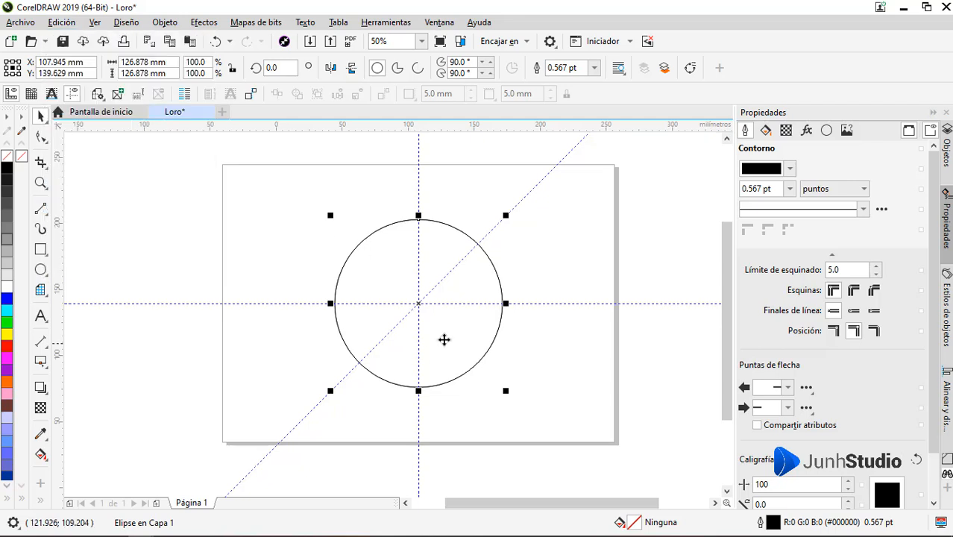
drag(449, 332, 454, 378)
Step: Make another copy of the large circle, scaled to about 82 mm, and place it over the upper-right part of the two circles
scroll(389, 389, up, 1)
drag(396, 404, 287, 352)
scroll(462, 412, down, 1)
click(572, 362)
right_click(286, 352)
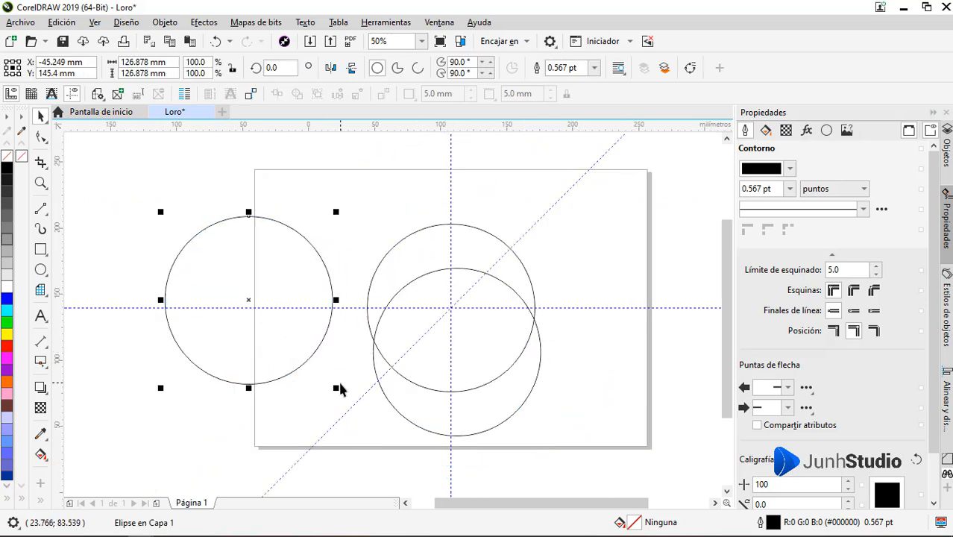
drag(337, 388, 309, 364)
drag(251, 303, 482, 290)
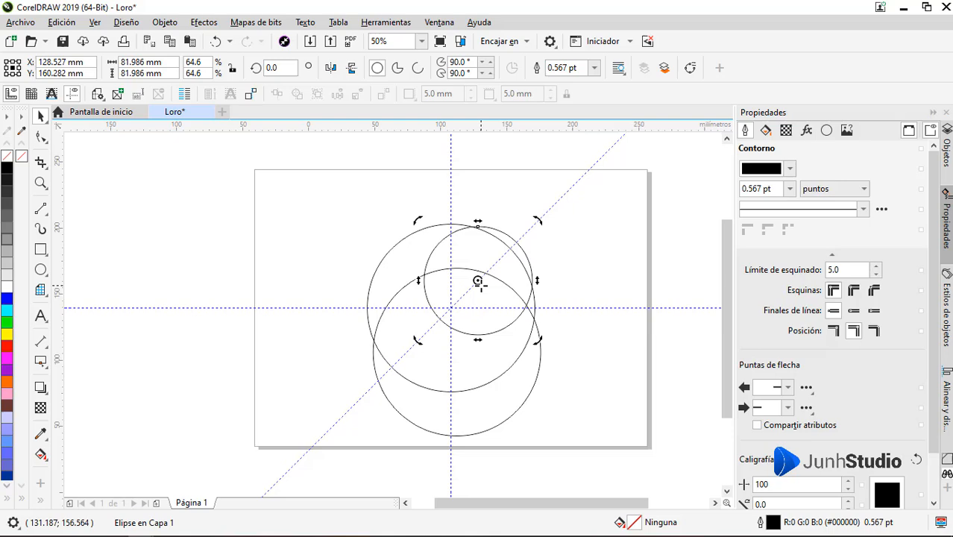
Step: Move the 82 mm circle so that its centre is at about X 129.6 mm, Y 157.1 mm
scroll(487, 293, up, 2)
scroll(487, 292, up, 2)
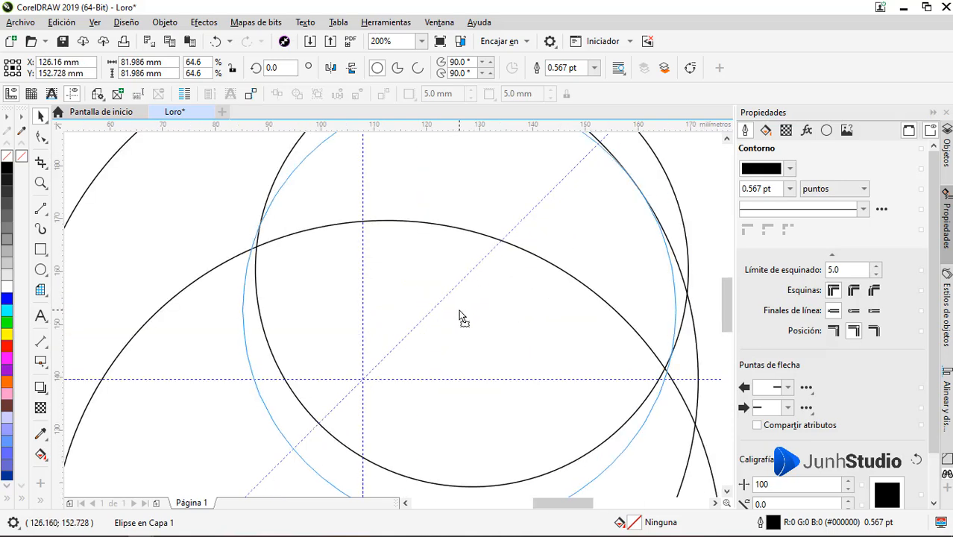
drag(461, 314, 479, 294)
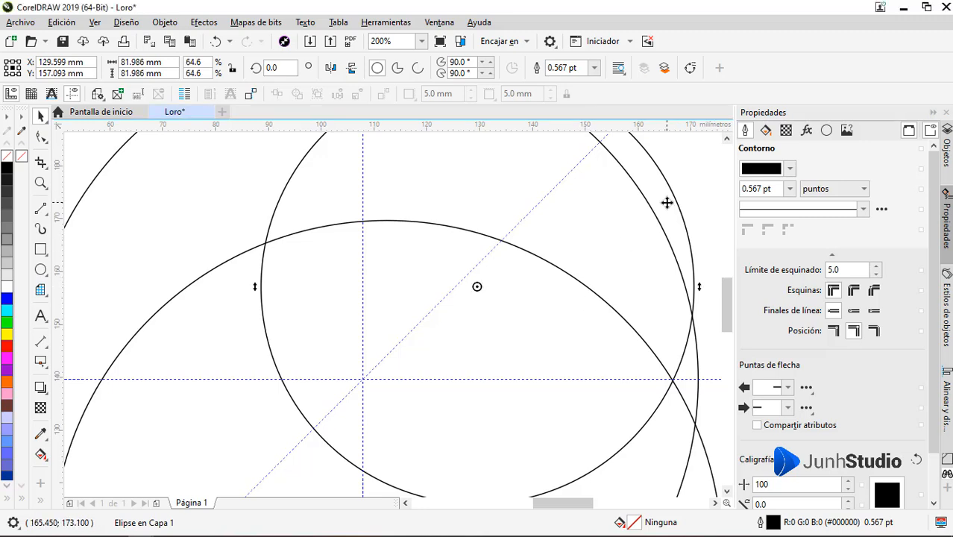
click(667, 202)
scroll(609, 240, down, 1)
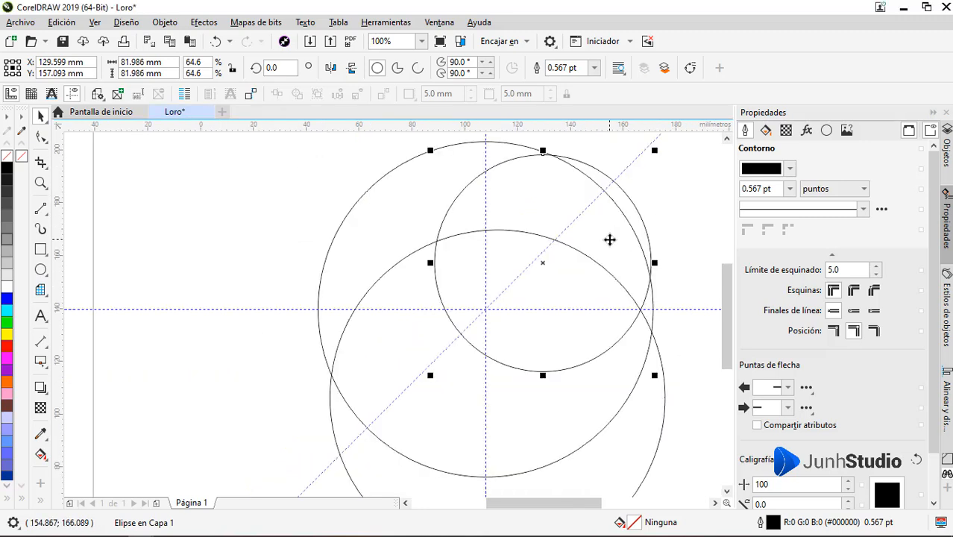
Step: Nudge the 82 mm circle up and right until its edge crosses the lower large circle at the horizontal guideline
key(Up)
key(Up)
key(Up)
key(Up)
key(Up)
key(Up)
key(Up)
key(Up)
key(Up)
key(Up)
key(Up)
key(Up)
key(Up)
key(Up)
key(Up)
key(Up)
key(Up)
key(Up)
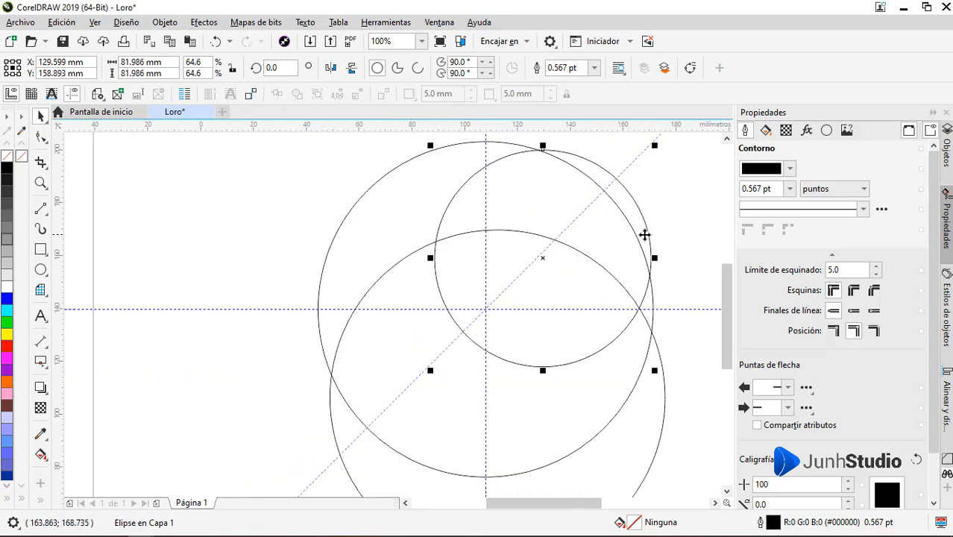
key(Right)
key(Right)
key(Right)
key(Right)
key(Right)
key(Right)
key(Right)
key(Right)
key(Right)
key(Right)
key(Up)
key(Up)
key(Up)
key(Up)
key(Up)
key(Up)
key(Up)
key(Up)
key(Up)
key(Up)
key(Up)
key(Up)
key(Up)
key(Up)
key(Up)
key(Up)
key(Up)
key(Up)
key(Up)
key(Up)
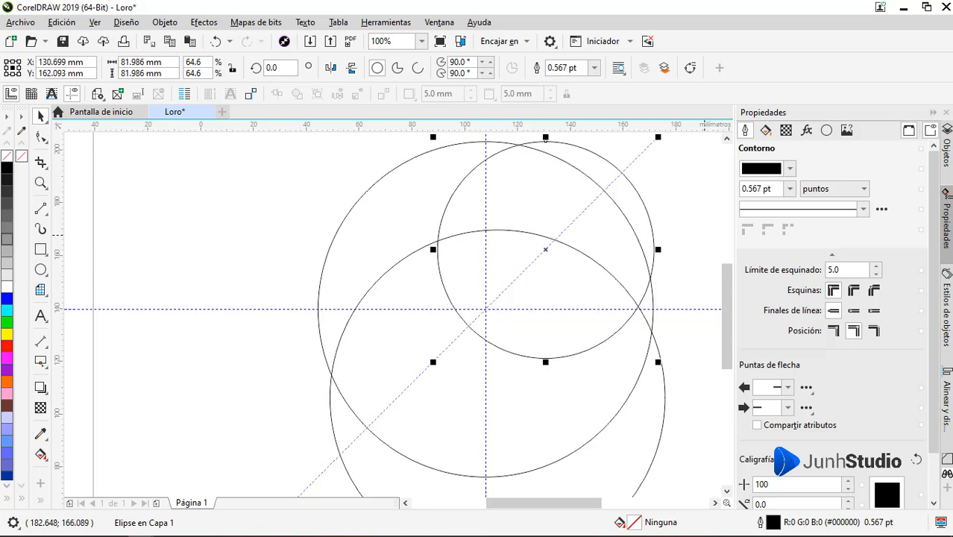
key(Right)
key(Right)
key(Right)
key(Right)
key(Right)
key(Right)
key(Right)
key(Up)
key(Up)
key(Up)
key(Up)
key(Up)
key(Up)
key(Up)
key(Up)
key(Up)
key(Up)
key(Up)
key(Up)
key(Up)
key(Right)
key(Right)
key(Right)
key(Right)
key(Right)
key(Right)
key(Right)
key(Right)
key(Right)
key(Right)
key(Right)
key(Right)
key(Right)
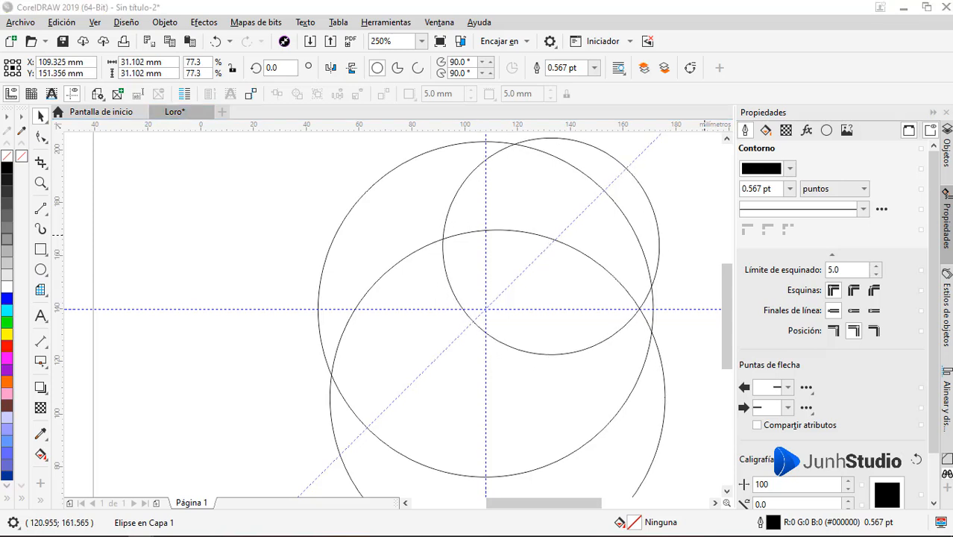
click(649, 213)
click(598, 265)
scroll(599, 266, down, 1)
click(675, 247)
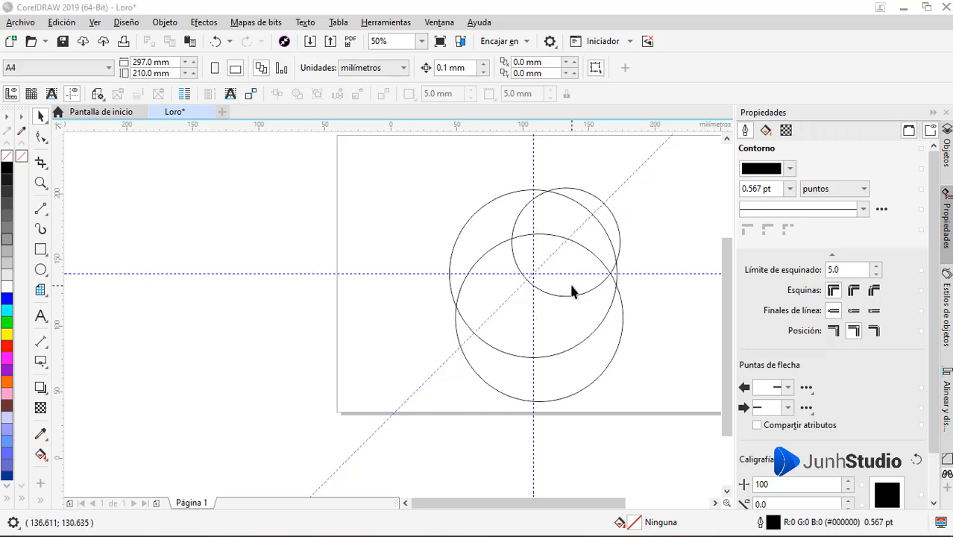
Step: Enlarge the upper-right circle to about 93 mm and move it so its edge passes through the right-hand intersection of the large circles
click(605, 203)
scroll(609, 197, up, 1)
drag(409, 399, 394, 416)
drag(616, 247, 621, 251)
drag(638, 180, 655, 166)
scroll(617, 401, up, 3)
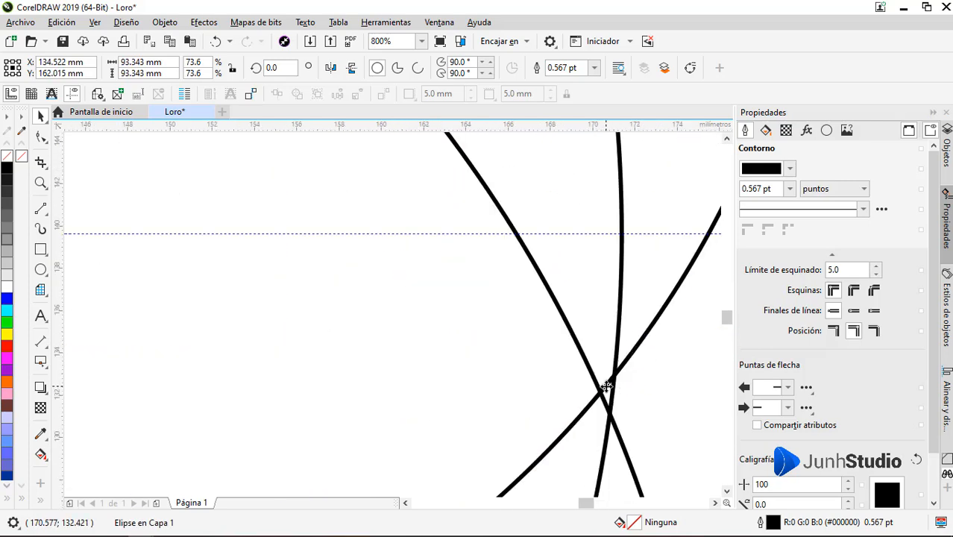
drag(607, 386, 622, 395)
scroll(634, 313, down, 3)
scroll(620, 326, down, 1)
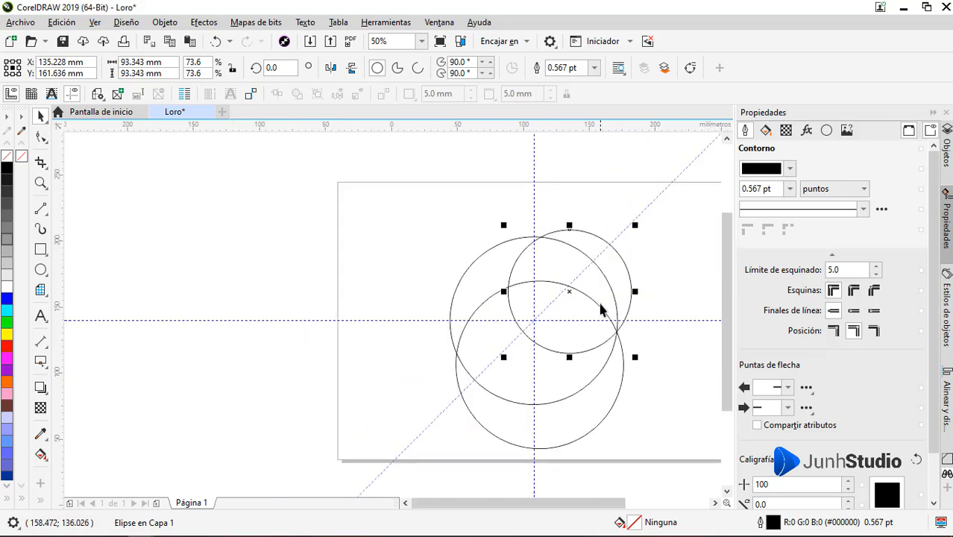
Step: Reduce the upper-right circle to about 91 mm, keeping its edge on the large circles' right-hand intersection
scroll(600, 305, up, 1)
drag(412, 175, 418, 180)
scroll(596, 239, down, 1)
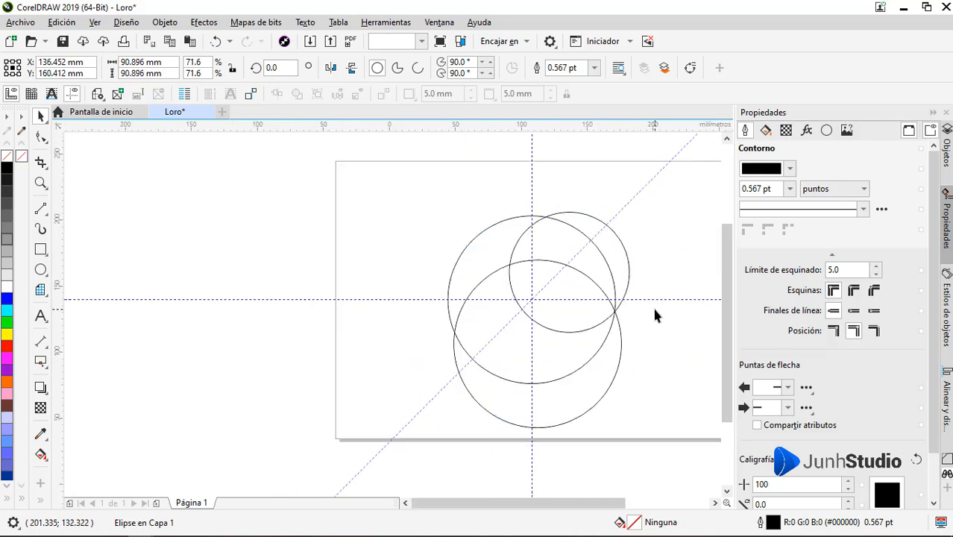
click(654, 314)
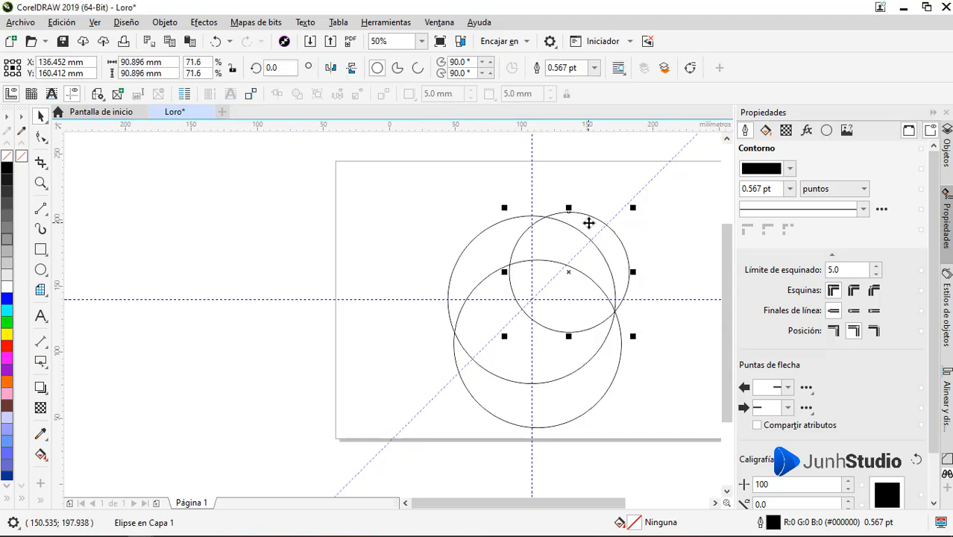
Step: Place a copy of the upper-right circle, scaled to about 53 mm, above the large circles, centred at about X 91.3, Y 206.6 mm
drag(589, 221, 510, 217)
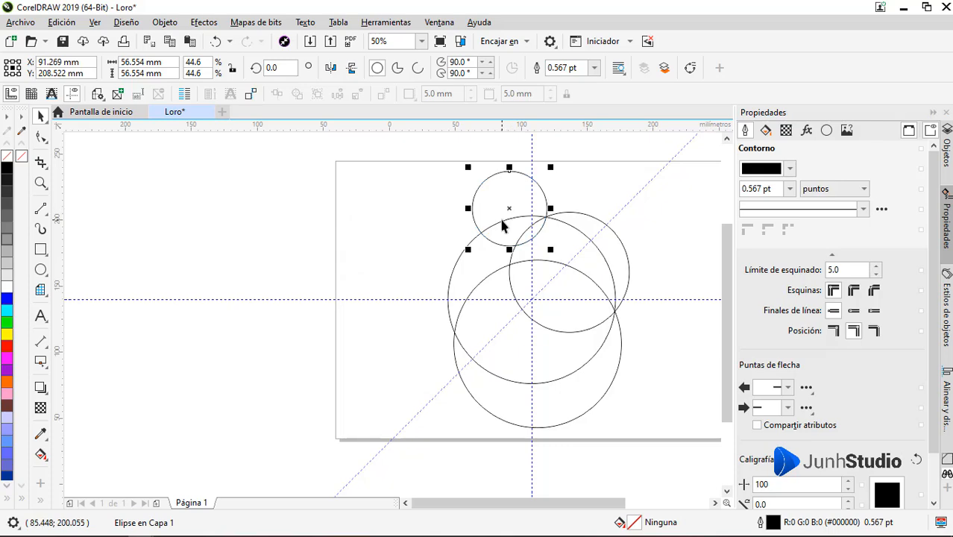
scroll(508, 212, up, 2)
drag(591, 162, 587, 167)
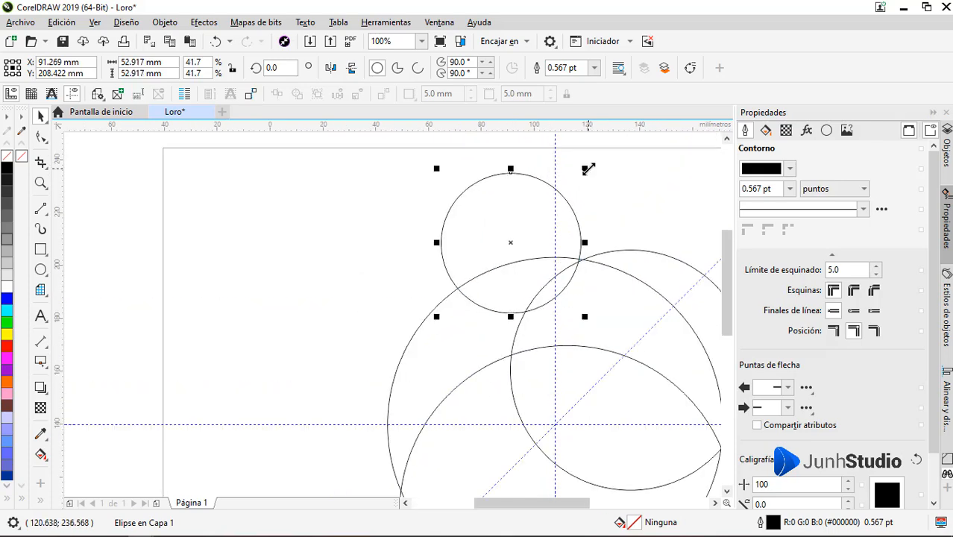
key(Down)
key(Down)
key(Down)
key(Down)
key(Down)
key(Down)
key(Down)
key(Down)
key(Down)
key(Down)
key(Down)
key(Down)
key(Down)
key(Down)
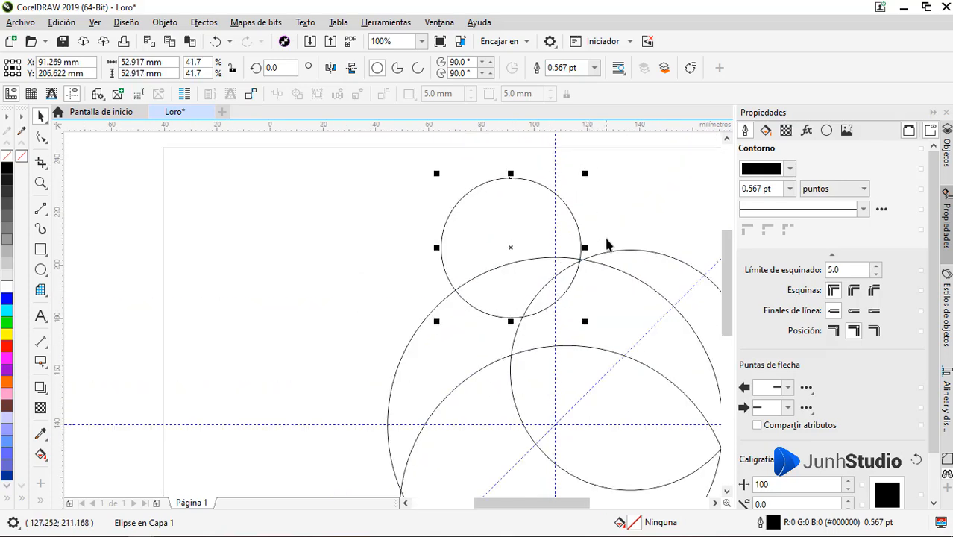
Step: Enlarge the upper-right circle to about 93.3 mm from its upper-left corner
click(624, 258)
drag(504, 246, 485, 240)
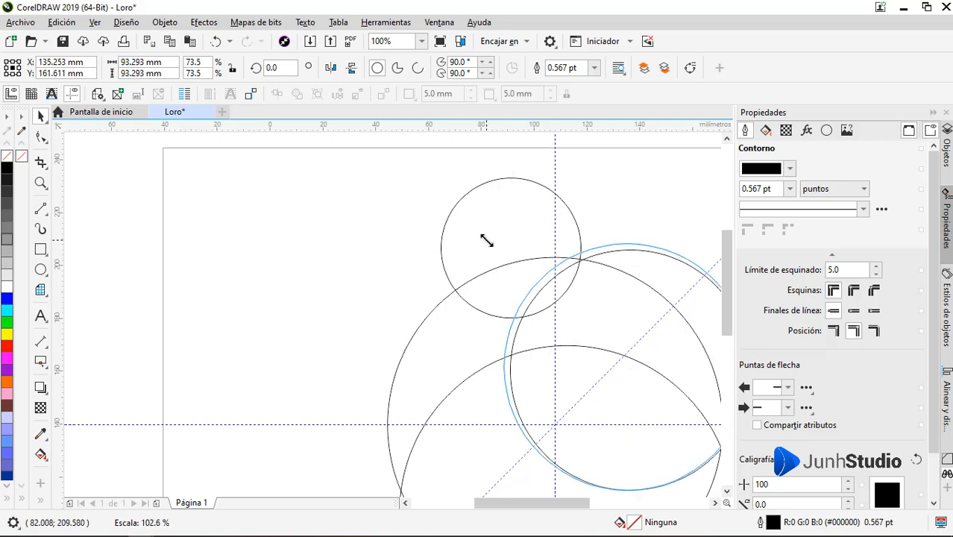
scroll(479, 233, down, 1)
scroll(594, 335, up, 2)
scroll(607, 351, down, 2)
scroll(467, 196, up, 2)
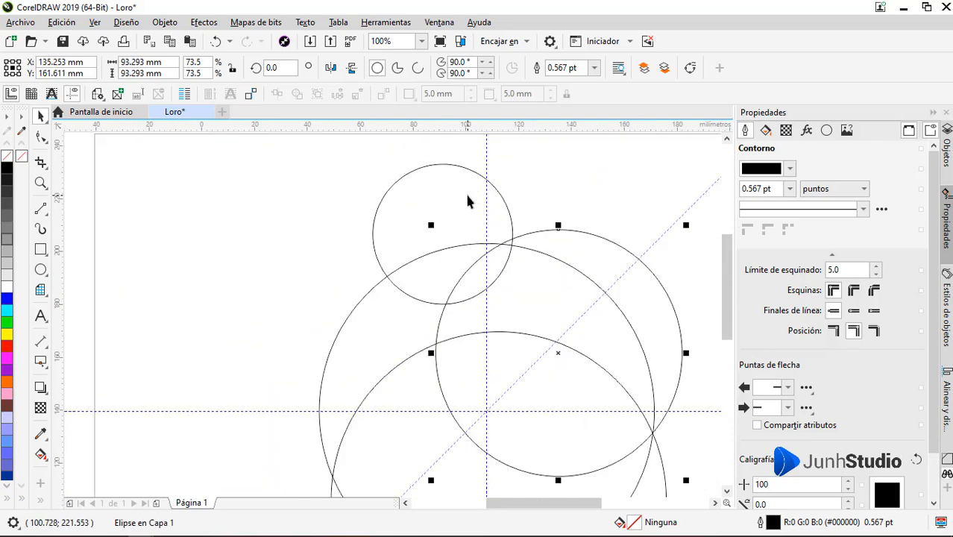
Step: Move the 53 mm circle up and slightly right to a centre of about X 92.3, Y 208.1 mm
click(473, 216)
drag(533, 237, 542, 235)
scroll(542, 223, down, 1)
scroll(456, 249, down, 2)
scroll(452, 200, up, 1)
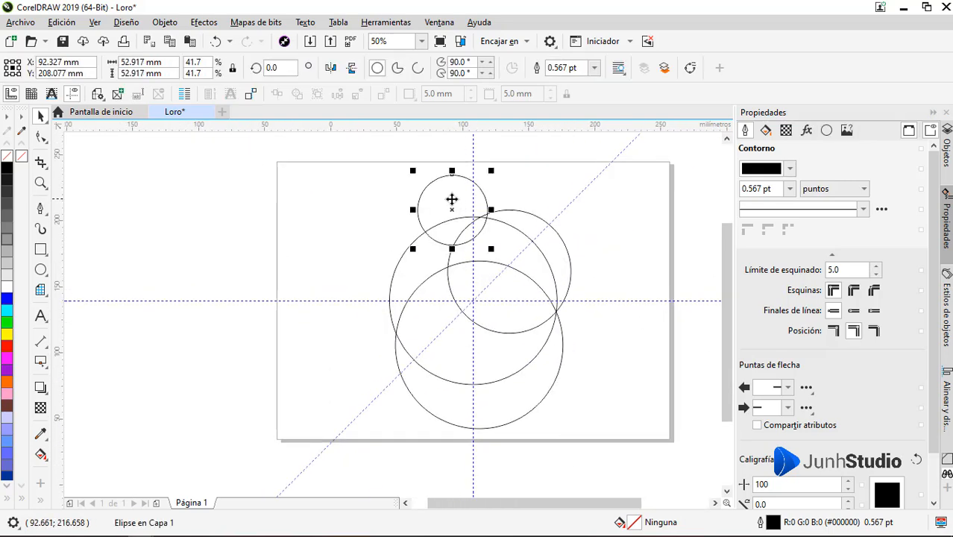
Step: Place a circle copy scaled to about 55 mm over the right edge of the 93 mm circle, centred near X 185.8, Y 171.2 mm
scroll(452, 200, up, 1)
drag(630, 234, 522, 308)
drag(591, 222, 596, 217)
scroll(585, 251, down, 1)
scroll(508, 243, up, 1)
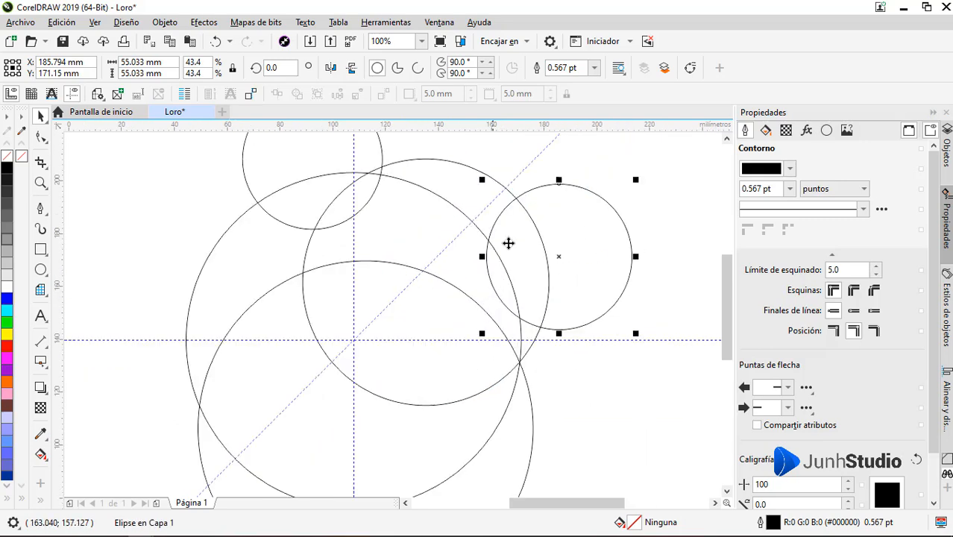
Step: Copy the 55 mm circle downward and scale the copy to about 37 mm, covering the right-hand intersection of the three larger circles
drag(599, 263, 563, 365)
right_click(563, 365)
drag(598, 438, 575, 415)
drag(549, 383, 544, 358)
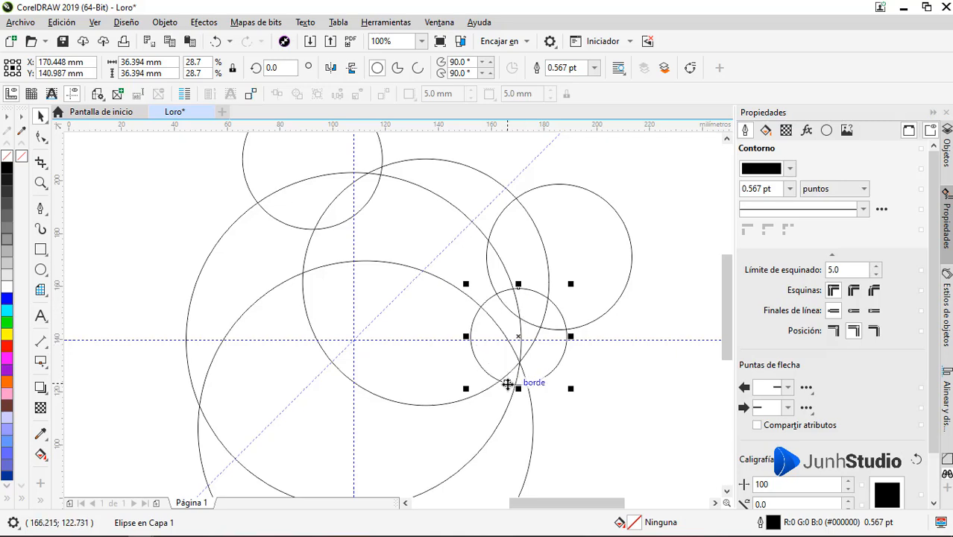
scroll(519, 370, up, 1)
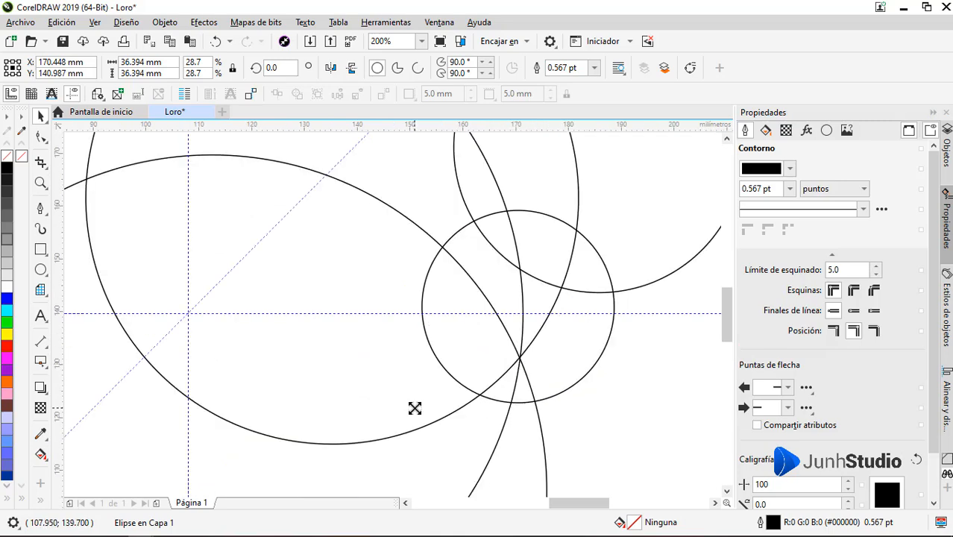
drag(415, 408, 412, 411)
Step: Copy the 37 mm circle to its right and scale the copy to about 17.5 mm, touching the original's right edge
scroll(444, 323, down, 1)
scroll(530, 320, up, 1)
drag(530, 320, 652, 320)
right_click(651, 320)
drag(656, 411, 600, 338)
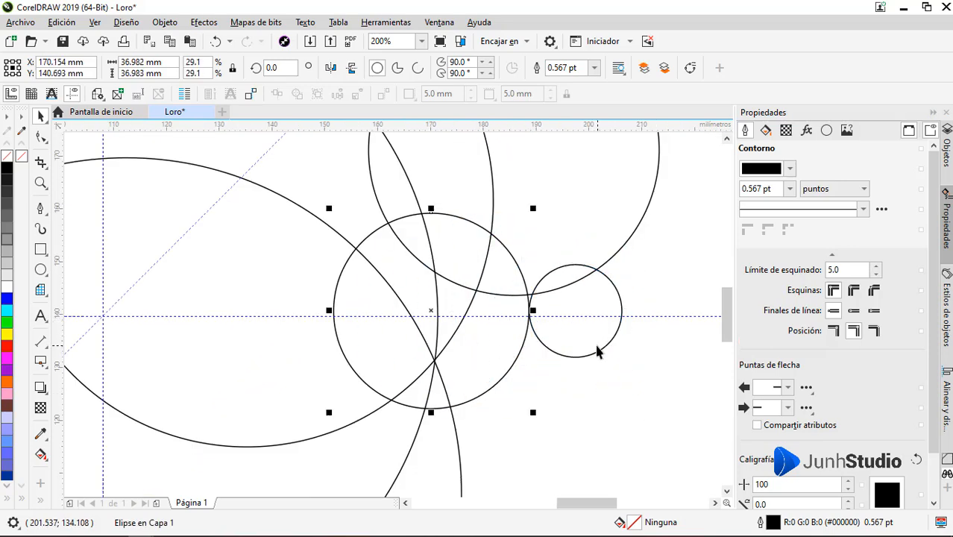
Step: Nudge the 37 mm circle and the adjoining 17.5 mm circle slightly upward
click(597, 348)
click(498, 351)
scroll(499, 351, up, 1)
key(Up)
key(Up)
scroll(491, 340, down, 1)
scroll(597, 290, up, 1)
click(579, 302)
key(Up)
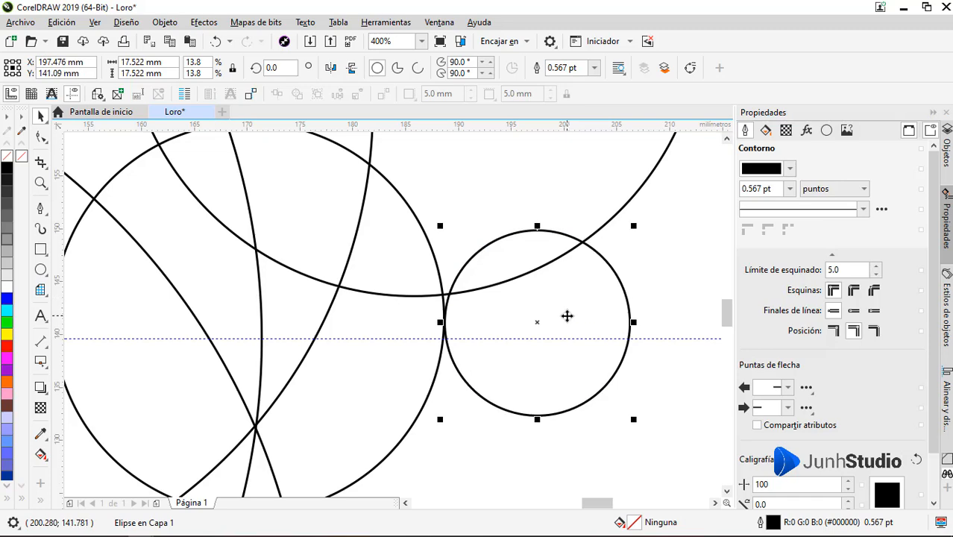
Step: Draw a curve with the Pen tool from the 55 mm circle's right edge to the 17.5 mm circle's right edge
scroll(567, 316, down, 1)
click(40, 208)
click(635, 179)
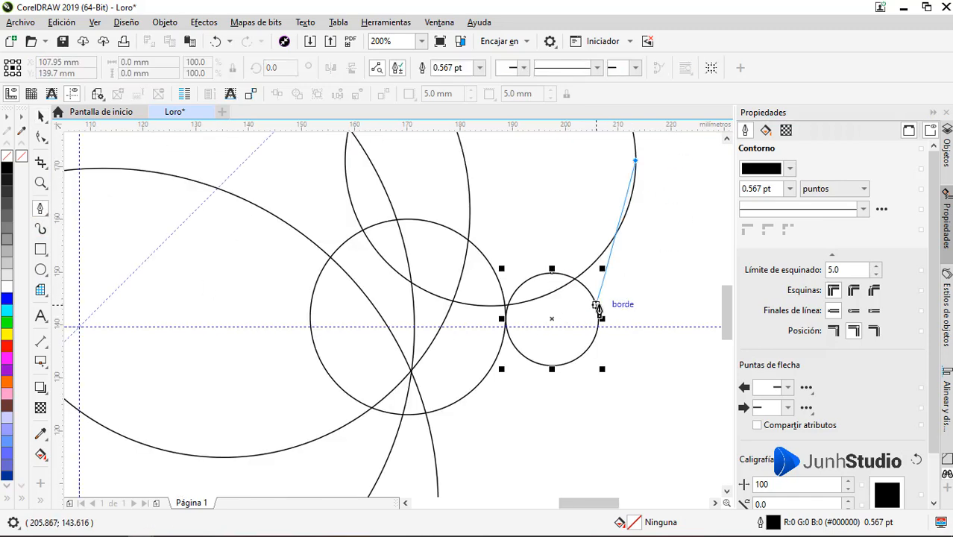
drag(597, 306, 555, 380)
key(space)
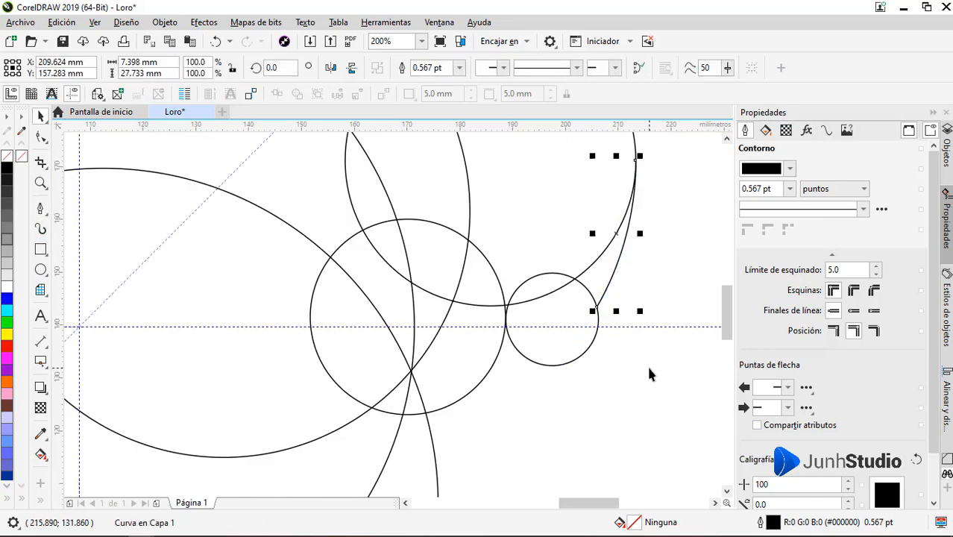
click(647, 363)
Step: Copy the lower large circle, scale the copy to about 104 mm, and fit it inside the original against its lower-right edge
scroll(659, 237, down, 2)
scroll(557, 346, up, 1)
click(584, 342)
drag(592, 343, 560, 349)
right_click(560, 348)
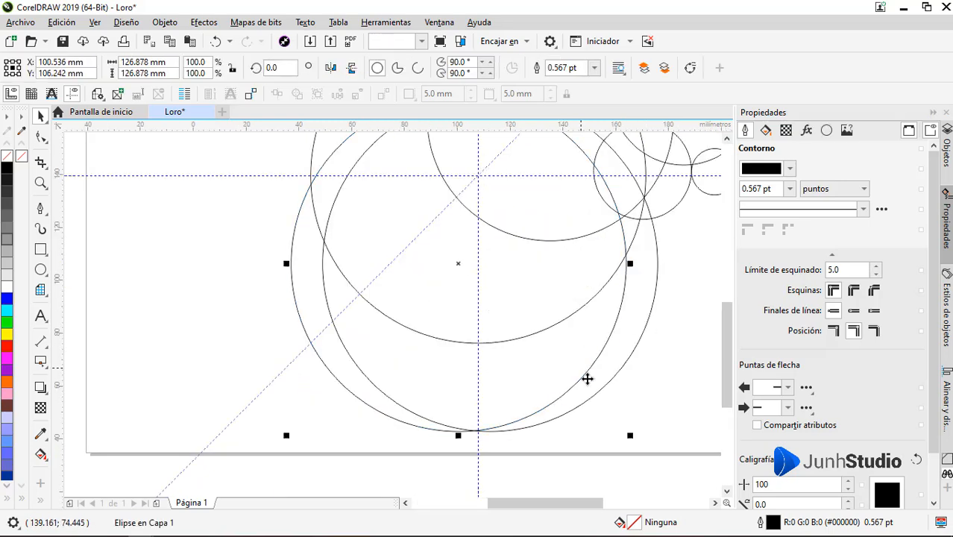
drag(629, 434, 597, 405)
drag(569, 349, 621, 368)
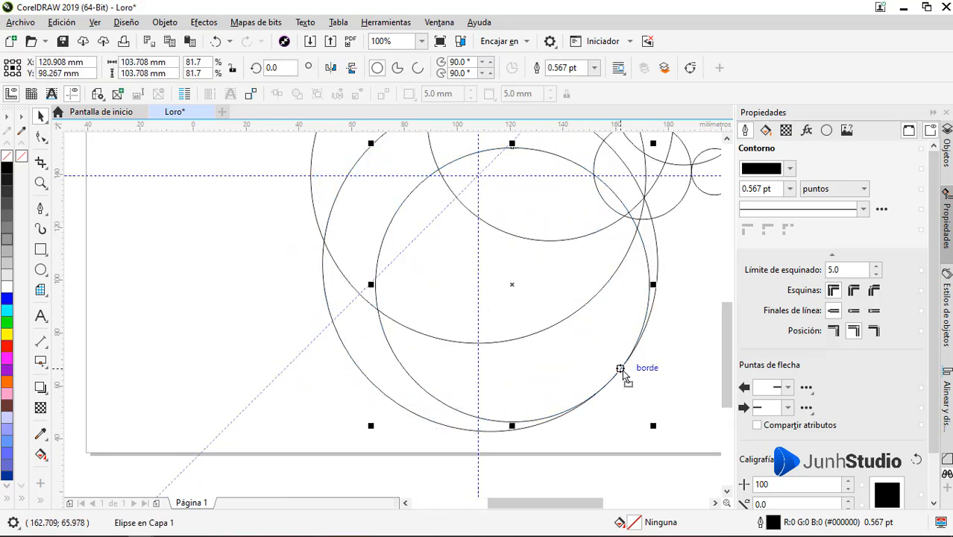
scroll(603, 292, up, 2)
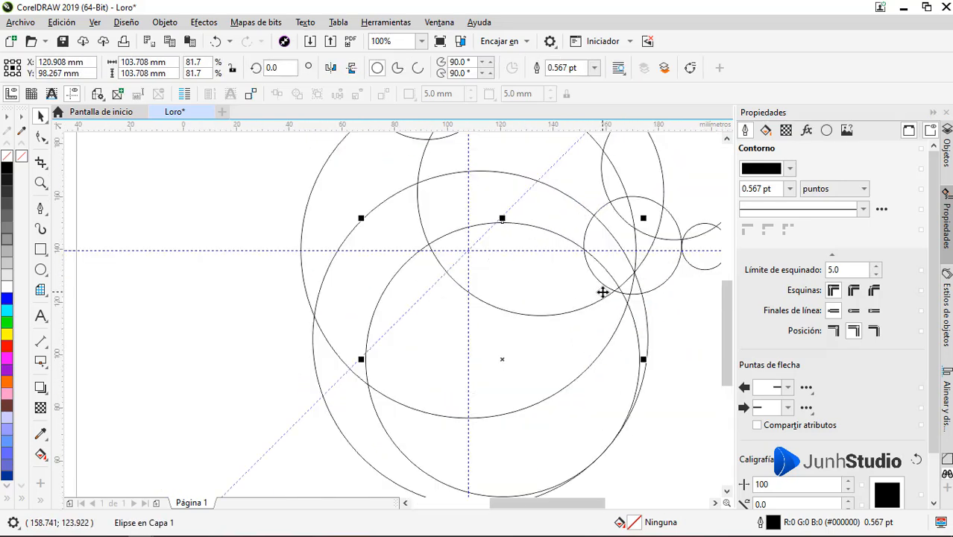
Step: Draw a vertical line with the Pen tool from the 55 mm circle's left edge down to the 104 mm circle's edge
click(253, 357)
scroll(533, 365, down, 1)
scroll(596, 283, up, 1)
click(42, 210)
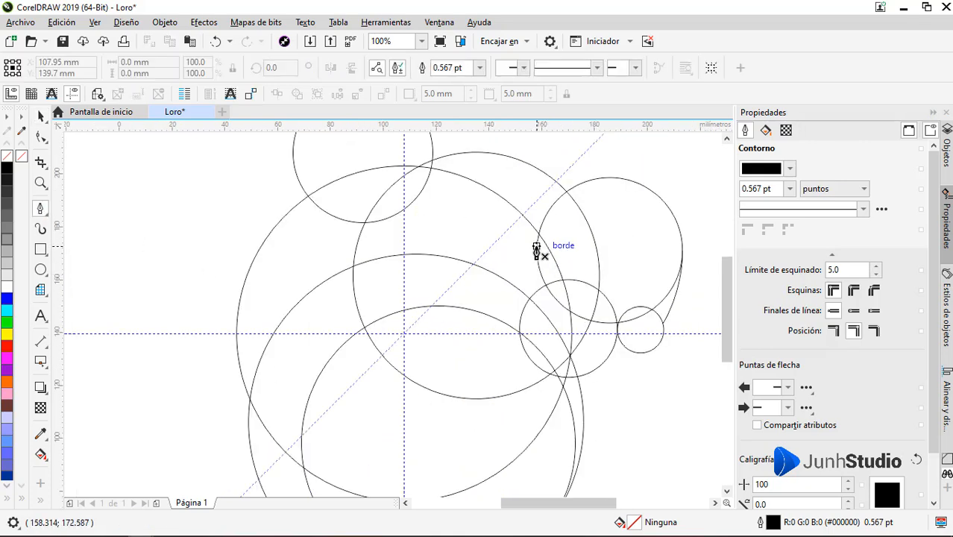
click(535, 345)
key(space)
click(621, 374)
Step: Extend the vertical line's lower end to meet the 104 mm circle's edge
scroll(535, 345, up, 4)
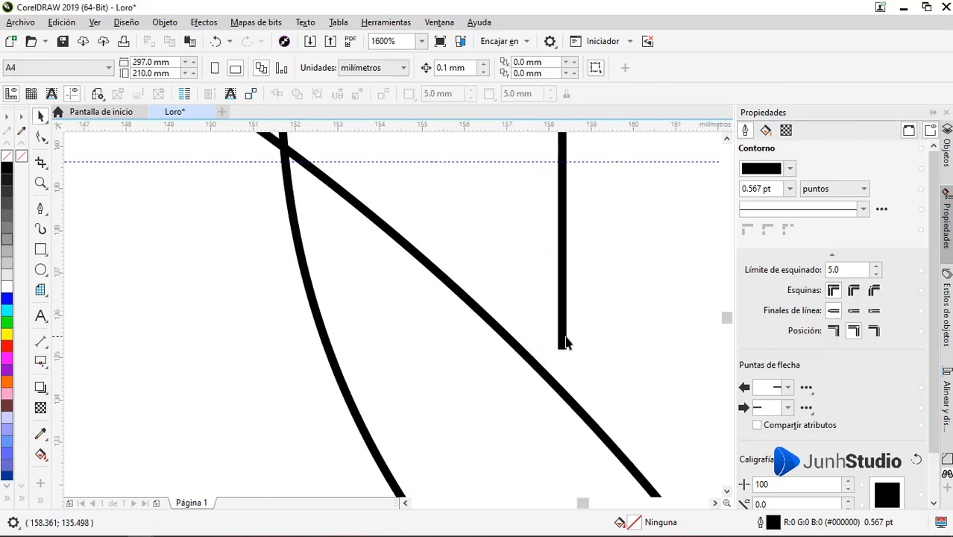
click(564, 338)
drag(563, 353, 589, 379)
scroll(564, 335, down, 3)
scroll(562, 206, up, 3)
scroll(556, 216, down, 5)
click(594, 329)
scroll(483, 238, up, 1)
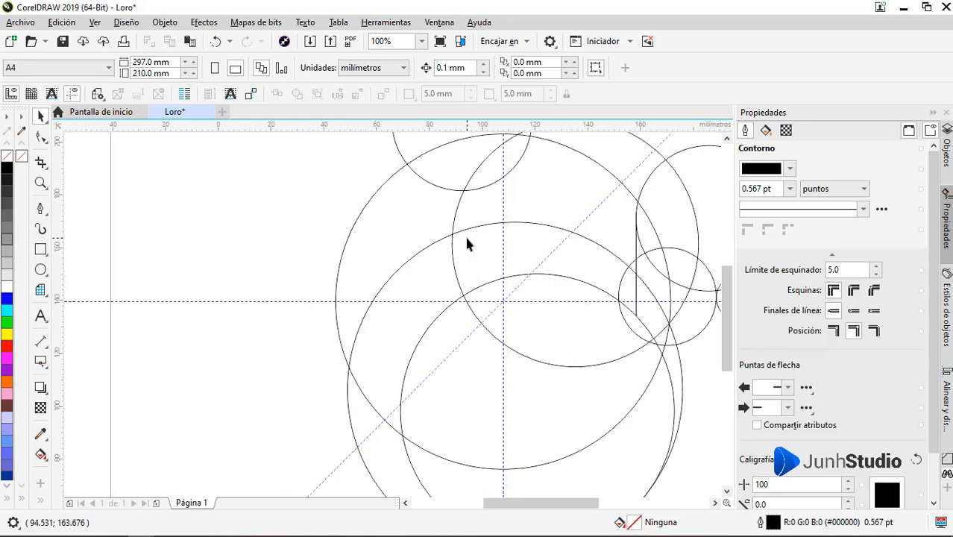
Step: Draw a horizontal line from where the diagonal guideline crosses the lower large circle to the left edge of the inner 104 mm circle
scroll(440, 244, down, 1)
key(space)
scroll(373, 358, up, 3)
click(344, 296)
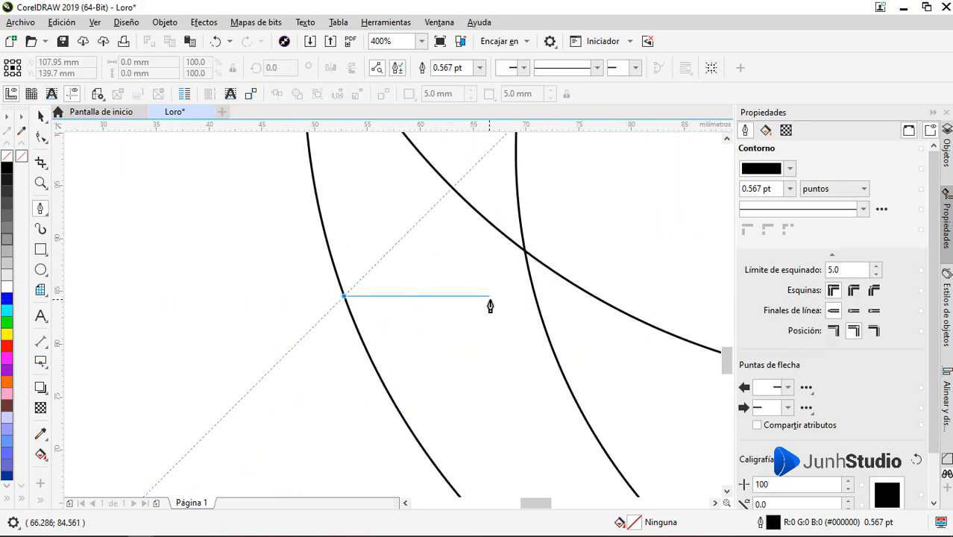
click(538, 298)
key(space)
scroll(515, 345, down, 1)
click(408, 393)
scroll(407, 393, down, 2)
scroll(463, 331, up, 1)
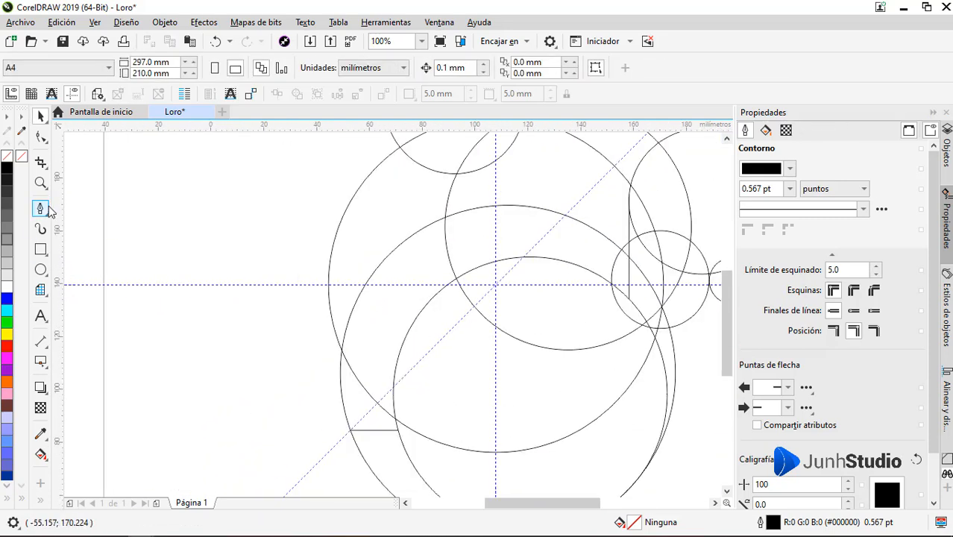
Step: Draw a slanted line with the Pen tool from the central large circle's upper-left edge to the 93 mm circle's bottom quadrant
click(42, 209)
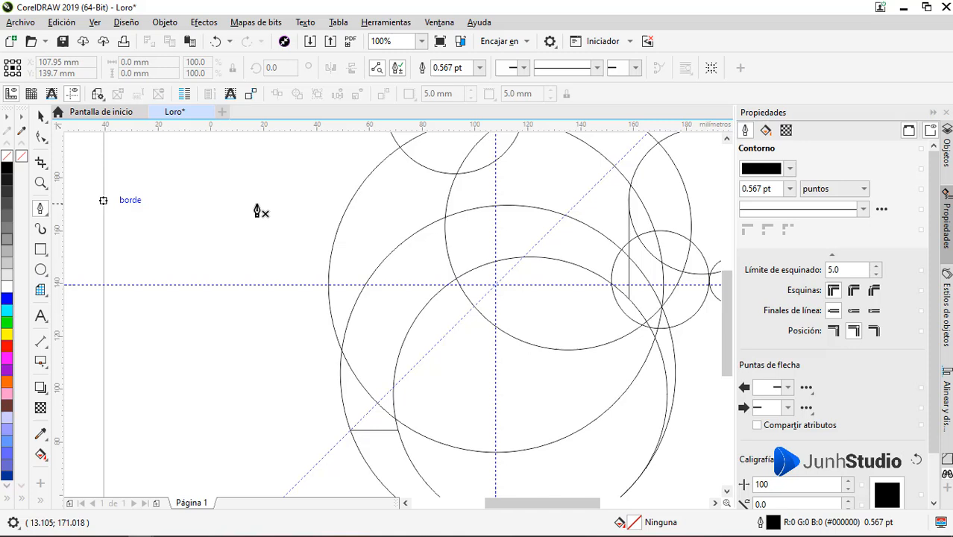
click(344, 211)
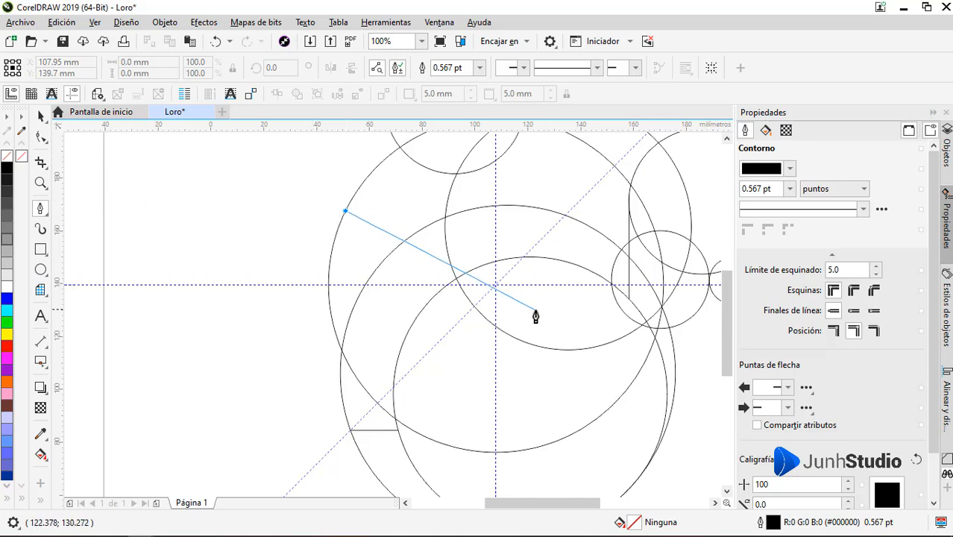
click(570, 349)
key(space)
scroll(467, 339, down, 1)
click(437, 363)
scroll(437, 363, down, 1)
scroll(458, 364, up, 1)
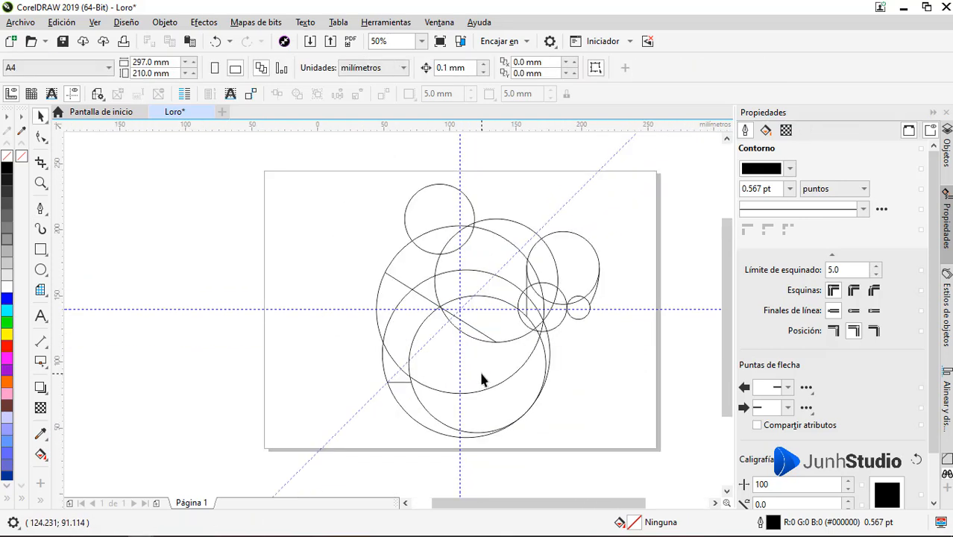
Step: Draw a horizontal line about 91 mm long from the upper-left circle's left edge to the 93 mm circle's upper-right edge
click(40, 210)
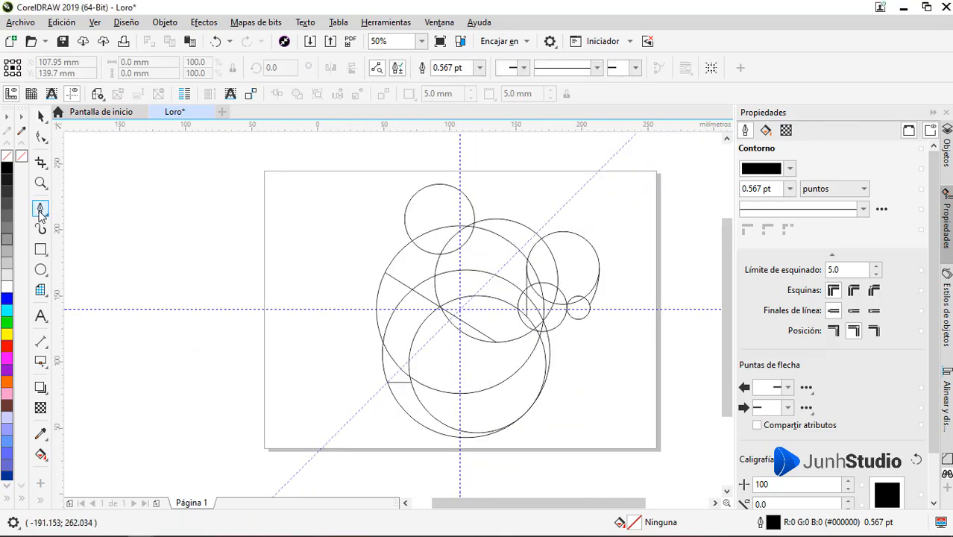
scroll(429, 205, up, 1)
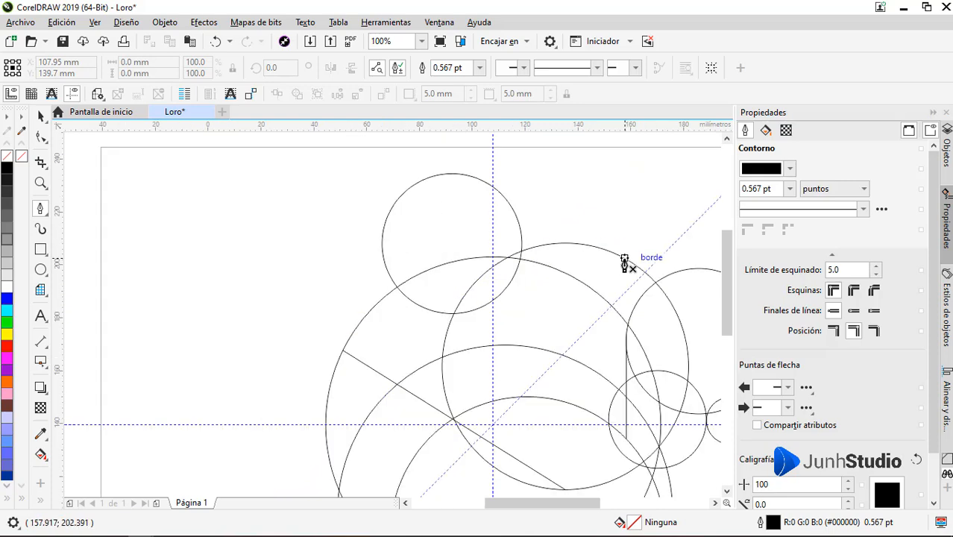
double_click(384, 260)
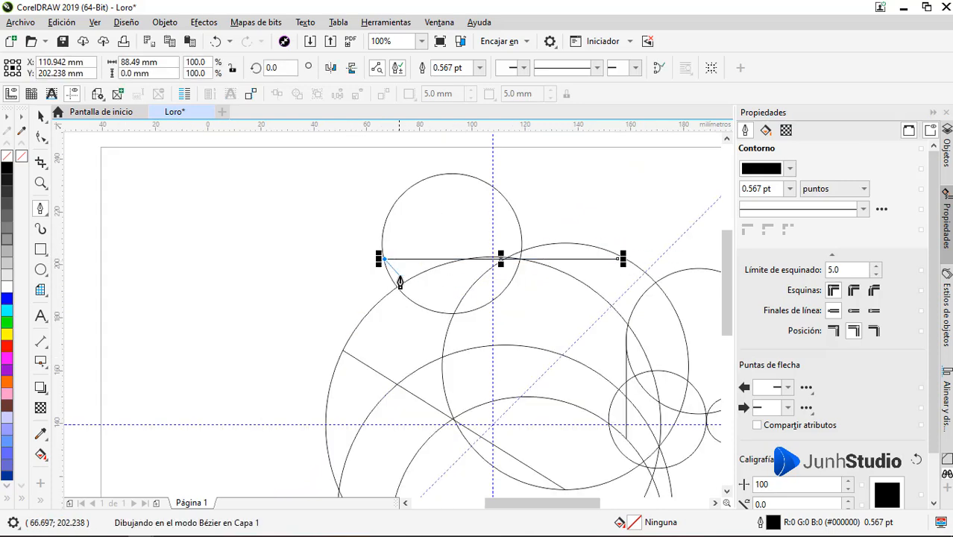
scroll(638, 258, up, 4)
drag(373, 273, 492, 273)
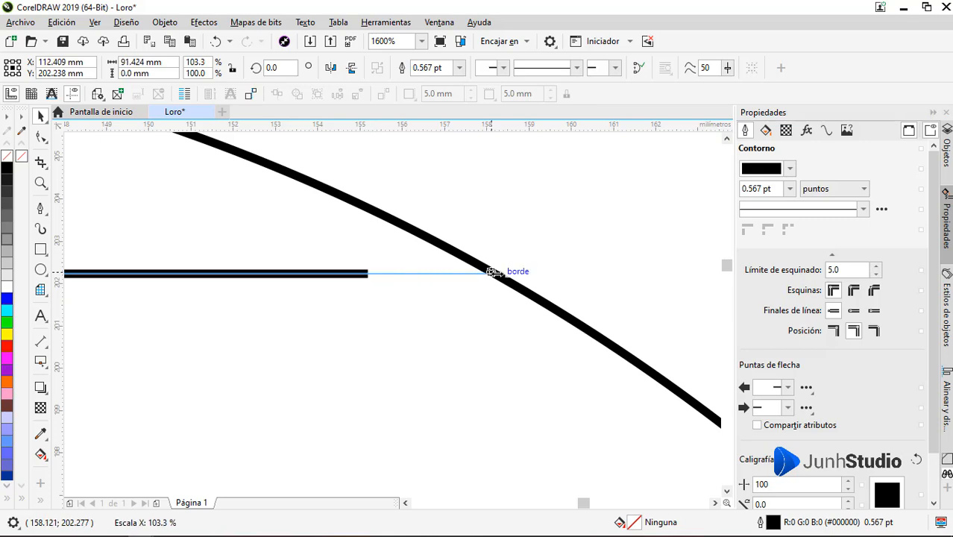
scroll(522, 220, down, 4)
click(350, 258)
drag(349, 258, 427, 231)
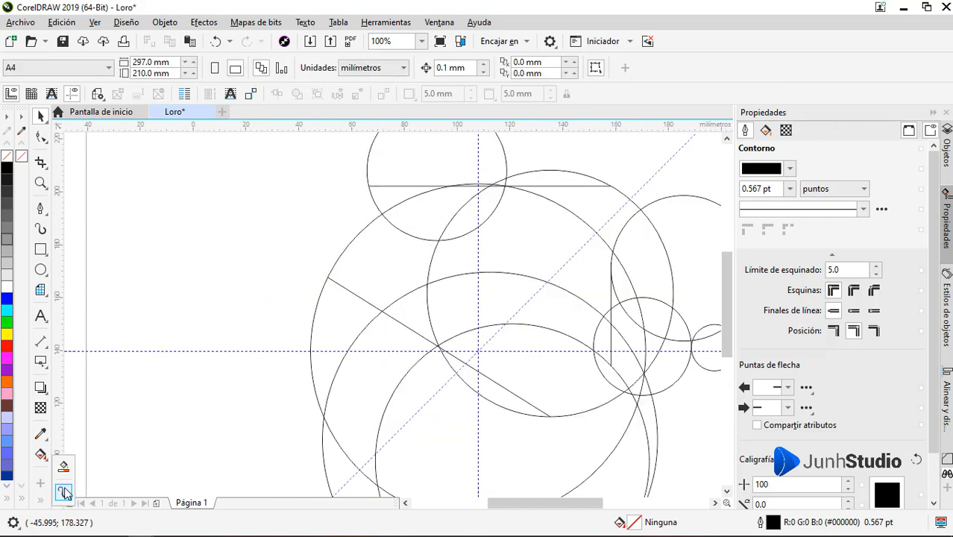
Step: Smart-fill the sections of the 55 mm circle and the adjoining beak curve with dark blue #1C3EA6
click(64, 492)
scroll(204, 304, down, 2)
scroll(361, 337, up, 2)
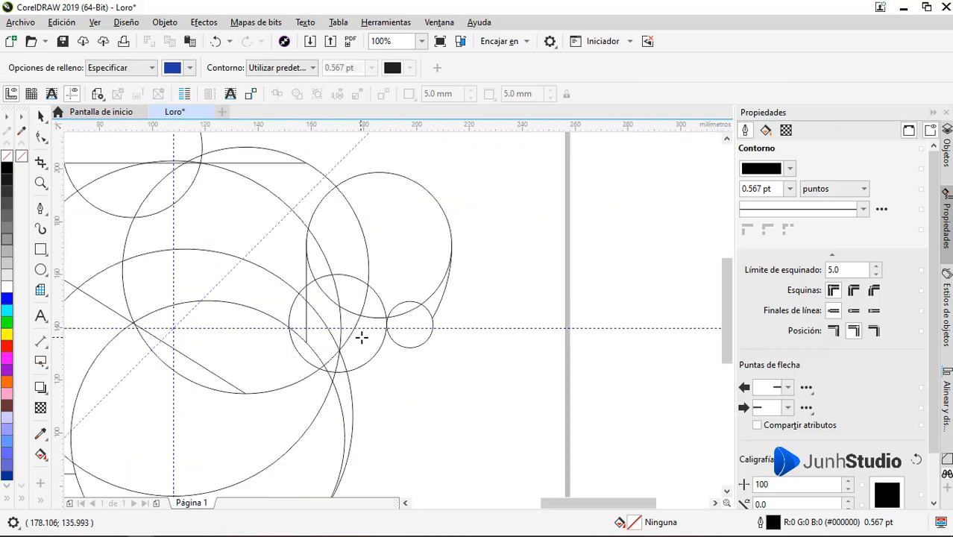
click(432, 311)
click(389, 241)
scroll(299, 256, up, 1)
click(390, 231)
click(323, 273)
click(406, 326)
click(359, 319)
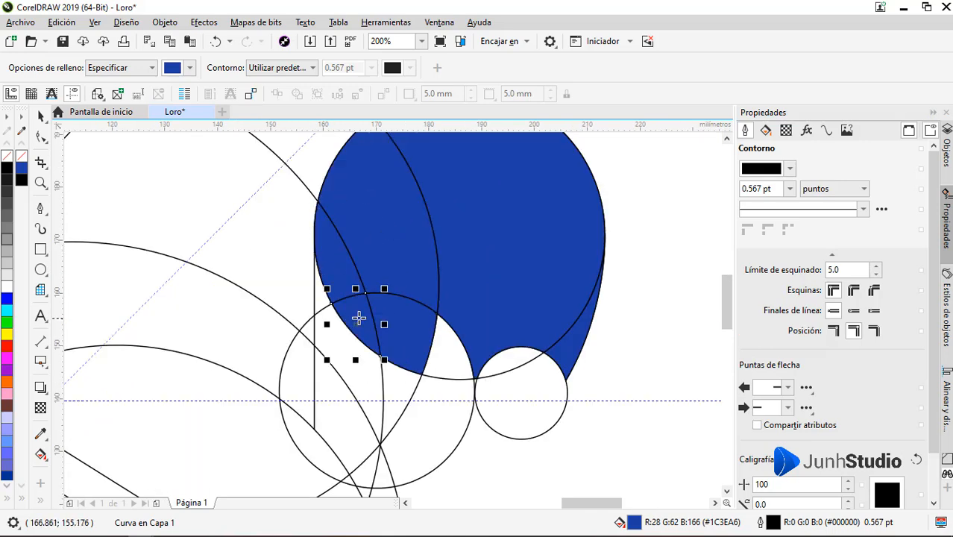
Step: Smart-fill the lower sections of the 37 mm circle with the same dark blue, and undo the last fill made across the vertical line
click(451, 350)
click(436, 418)
click(384, 470)
click(365, 448)
click(340, 415)
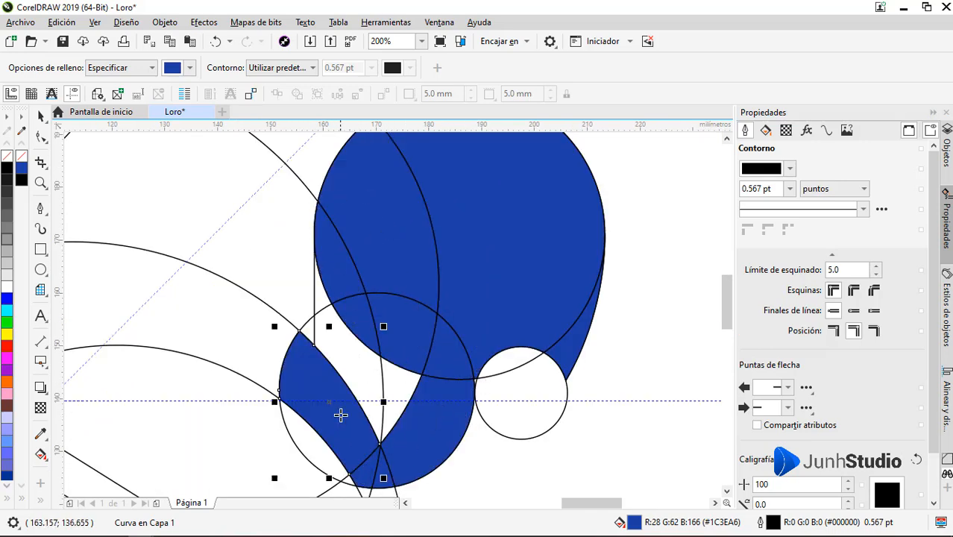
key(ctrl+z)
Step: Stretch the vertical line to about 39 mm so its lower end fully crosses the 104 mm circle's outline
key(space)
click(315, 411)
scroll(313, 433, up, 5)
drag(366, 246, 366, 261)
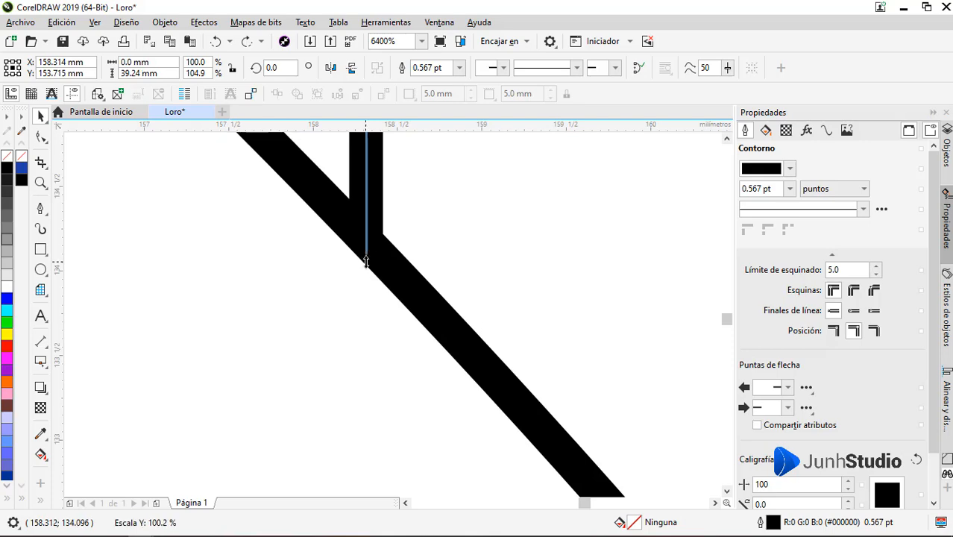
scroll(367, 262, down, 4)
Step: Smart-fill the remaining sections between the vertical line and the 37 mm circle with dark blue
click(63, 467)
click(400, 300)
scroll(448, 299, down, 5)
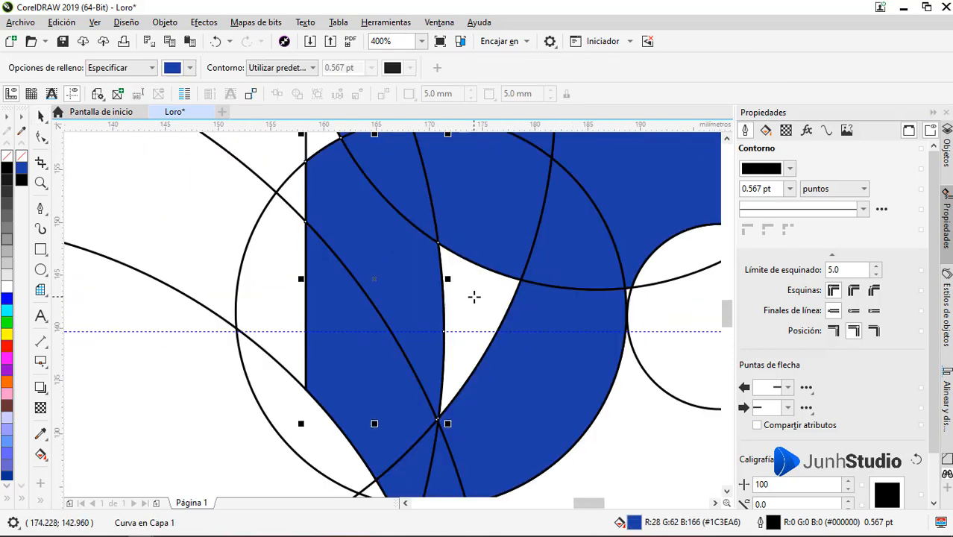
scroll(570, 252, down, 2)
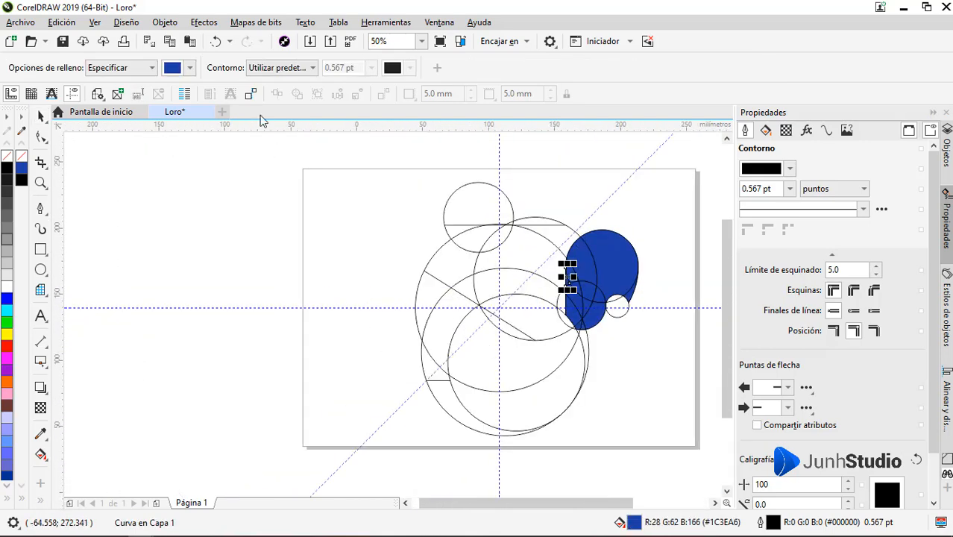
Step: Set the Smart Fill colour to light blue #12C8E8, try filling the area under the upper horizontal line, and undo that fill
click(190, 68)
click(242, 198)
click(220, 238)
click(257, 140)
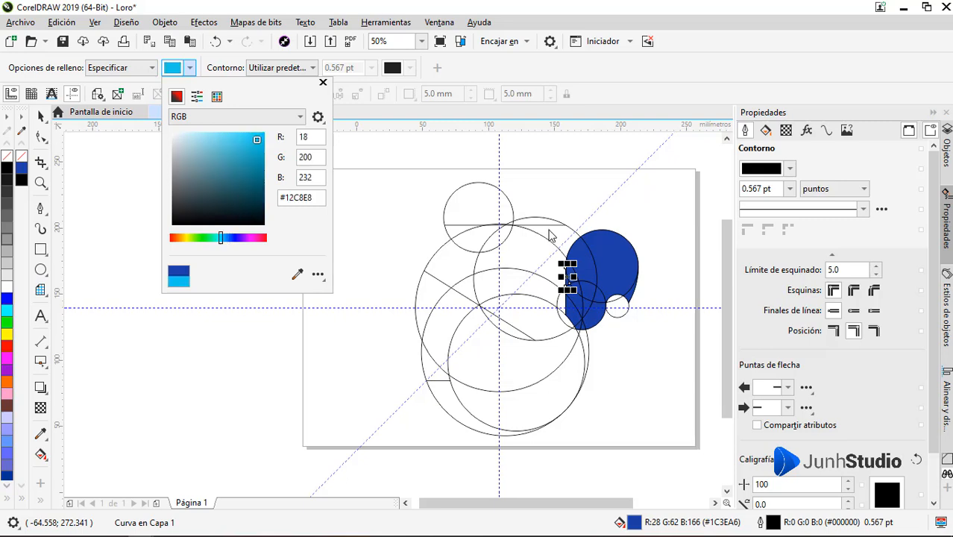
click(550, 234)
key(ctrl+z)
Step: Extend the upper horizontal line's right end past the 93 mm circle's outline
scroll(542, 236, up, 1)
key(space)
click(580, 214)
scroll(598, 210, up, 3)
drag(520, 244, 592, 246)
scroll(619, 240, down, 3)
Step: Smart-fill the main sections of the 93 mm circle below the upper horizontal line with light blue
click(63, 468)
click(587, 253)
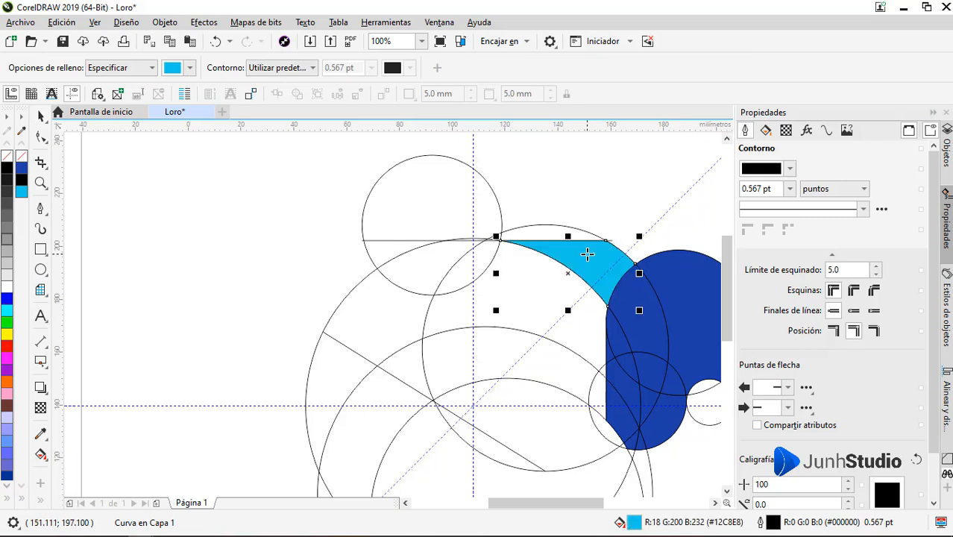
click(538, 293)
click(451, 279)
click(492, 355)
click(527, 400)
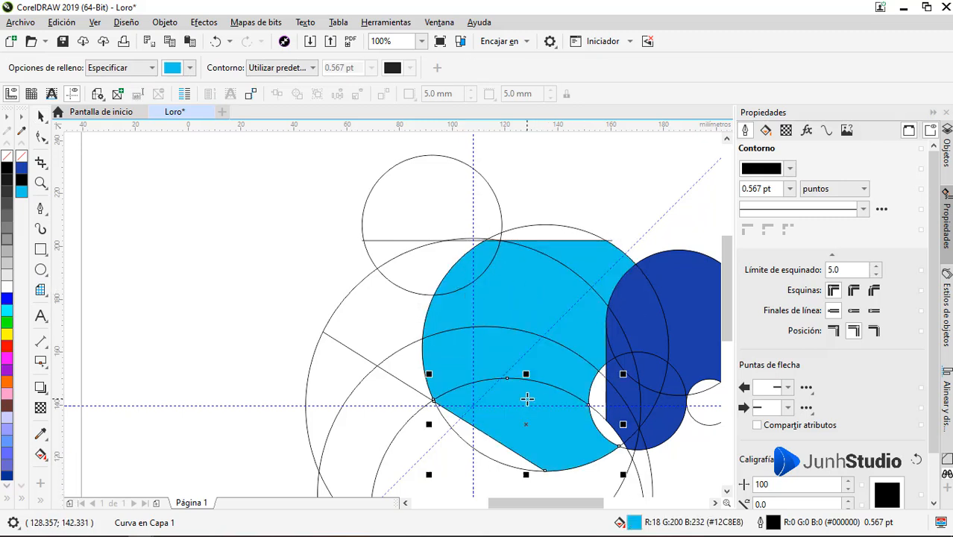
Step: Fill the 93 mm circle's remaining small sections and the upper-left circle's segment below the horizontal line with light blue
click(600, 393)
click(603, 430)
click(602, 369)
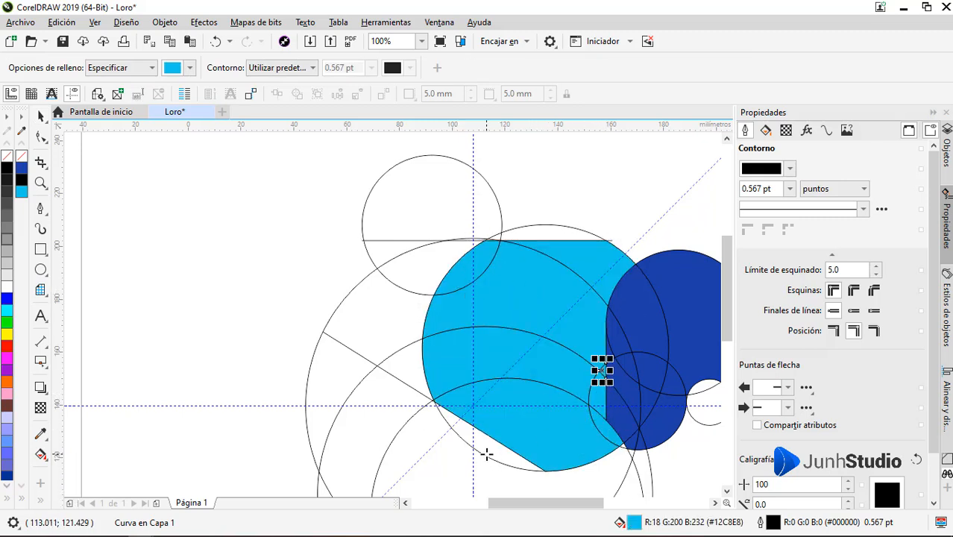
click(487, 453)
click(432, 266)
key(F3)
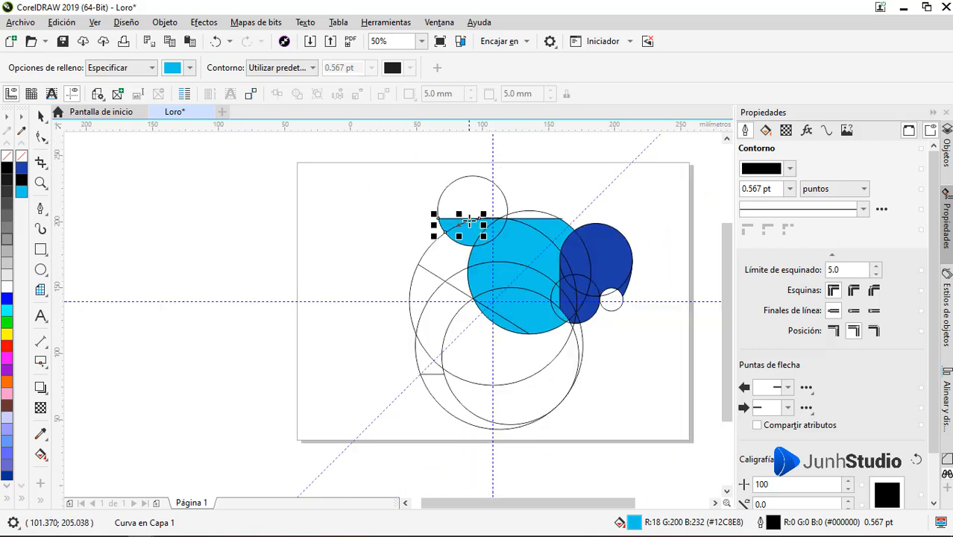
Step: Set the Smart Fill colour to purple #BA12E8 and fill the lower body, the tail segment and the wing below the slanted line
click(191, 68)
click(248, 239)
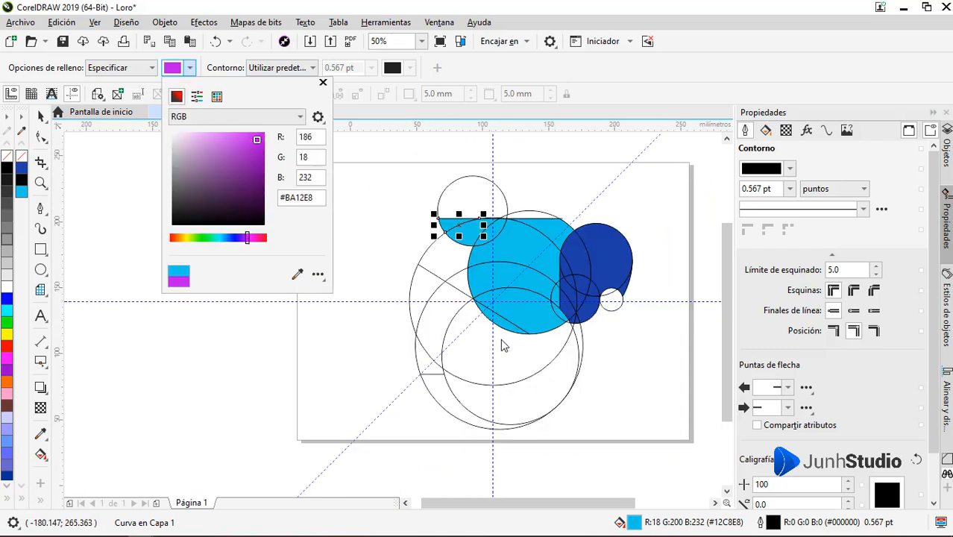
click(542, 346)
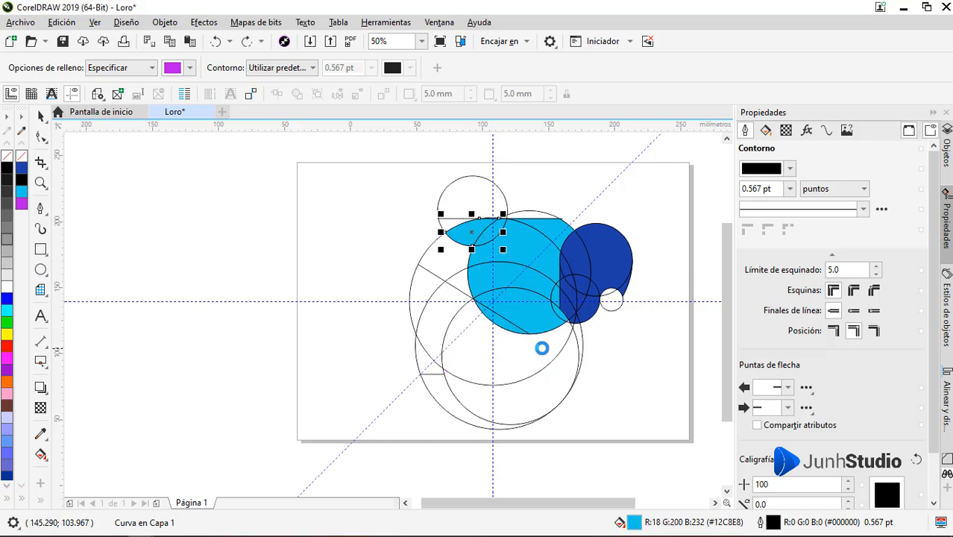
click(557, 377)
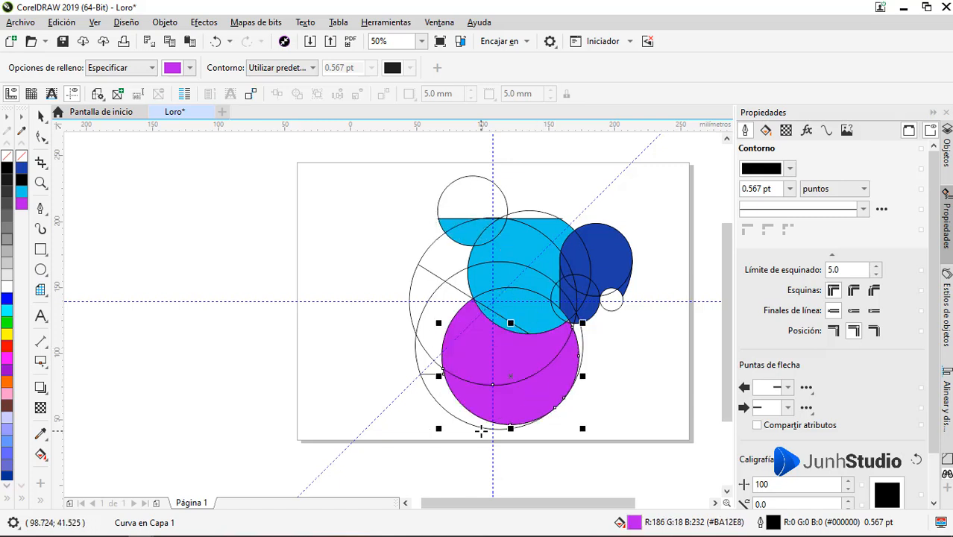
click(454, 417)
click(436, 332)
click(448, 302)
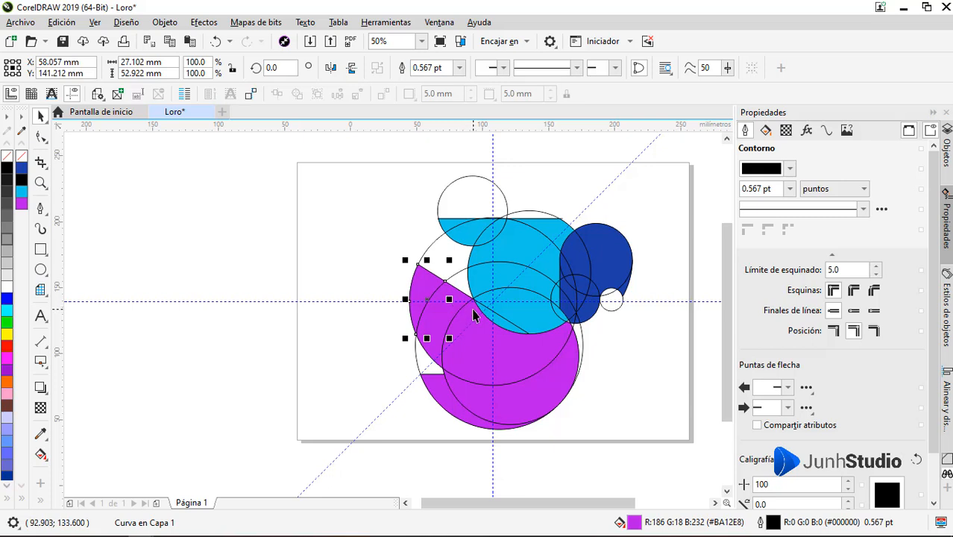
Step: Delete the central large circle, the upper-left circle, the 93 mm circle and the lower large circle used for construction
click(448, 250)
key(Delete)
click(478, 199)
key(Delete)
click(525, 214)
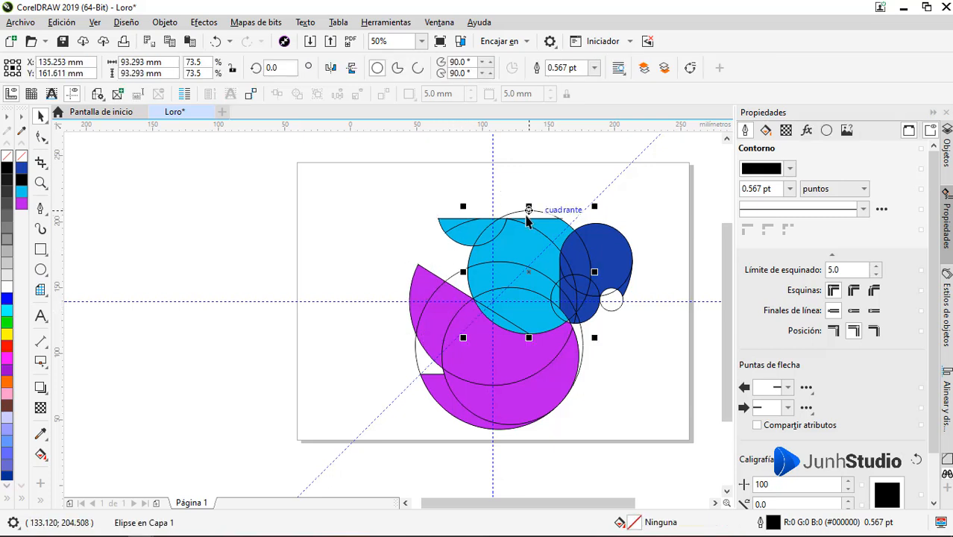
key(Delete)
click(448, 293)
key(Delete)
click(509, 324)
key(Delete)
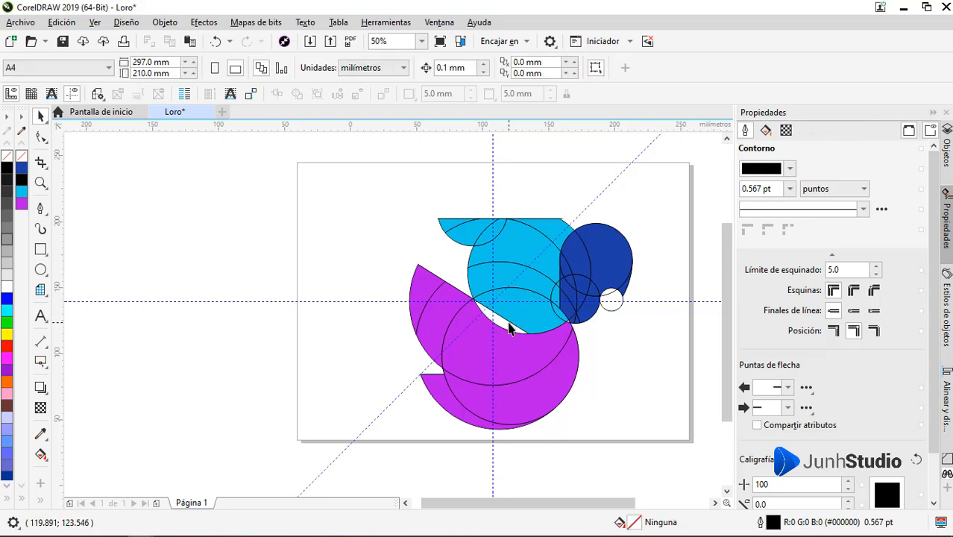
key(ctrl+z)
scroll(458, 292, up, 4)
click(493, 261)
scroll(493, 261, down, 4)
scroll(493, 260, up, 1)
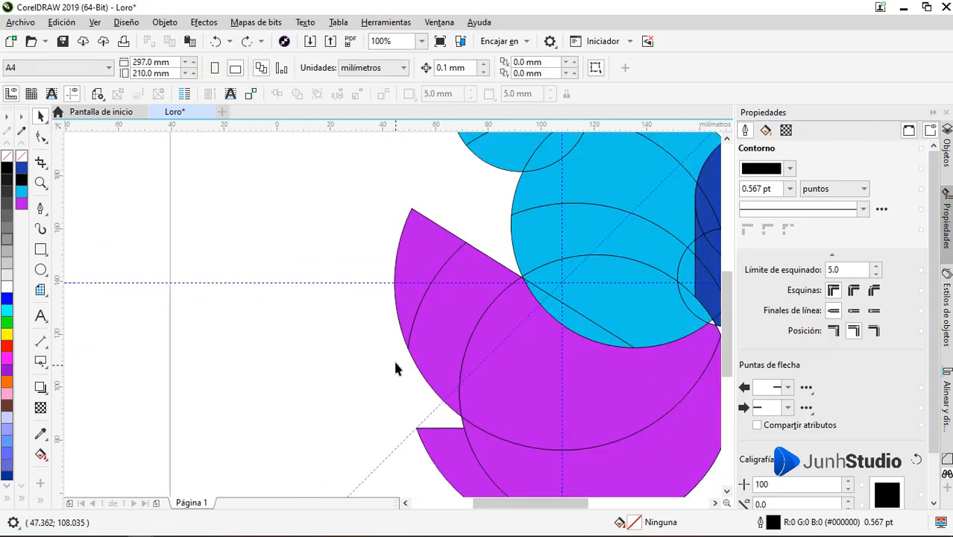
scroll(396, 366, down, 2)
click(431, 351)
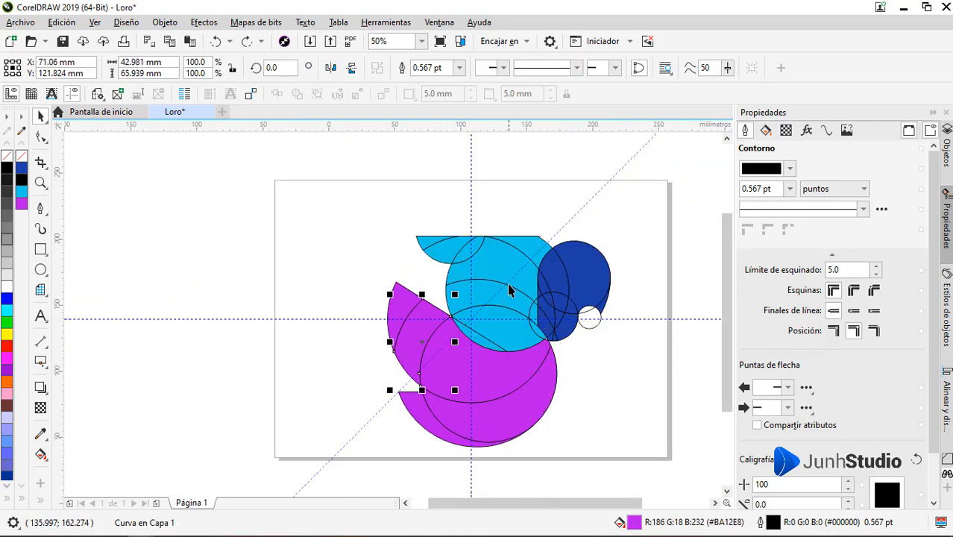
click(525, 267)
Step: Delete the unfilled 17.5 mm construction circle beneath the dark blue beak
click(587, 317)
key(Delete)
scroll(586, 313, up, 1)
click(594, 342)
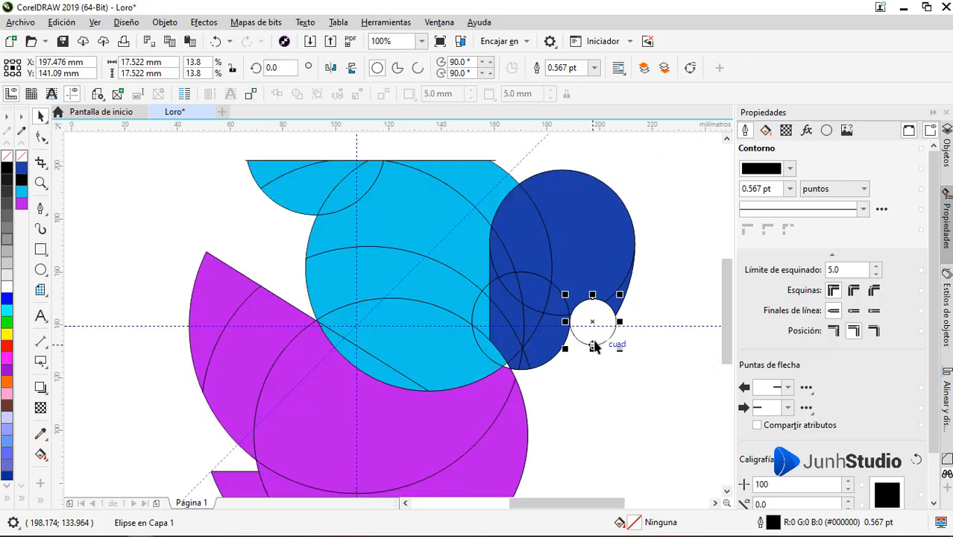
key(Delete)
click(506, 366)
click(553, 358)
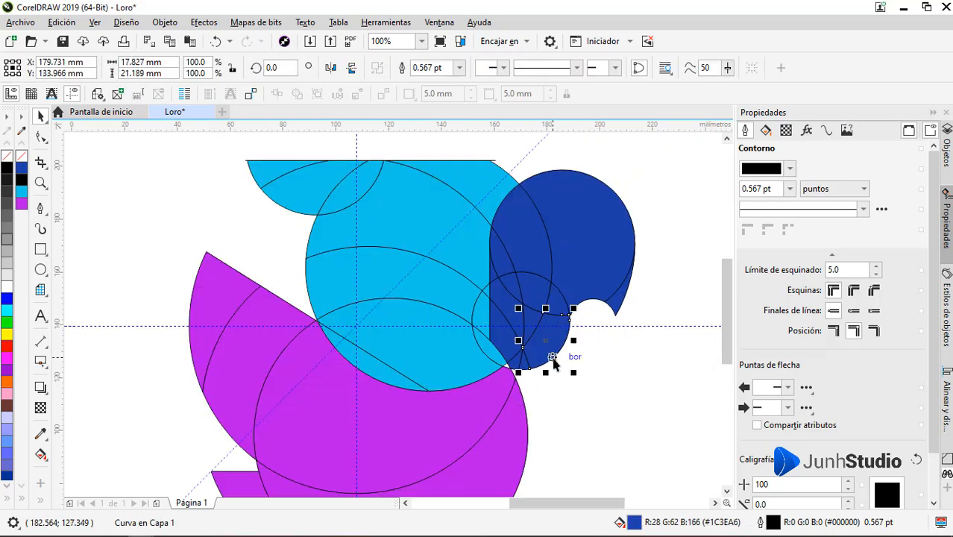
click(610, 247)
click(640, 289)
scroll(640, 289, down, 1)
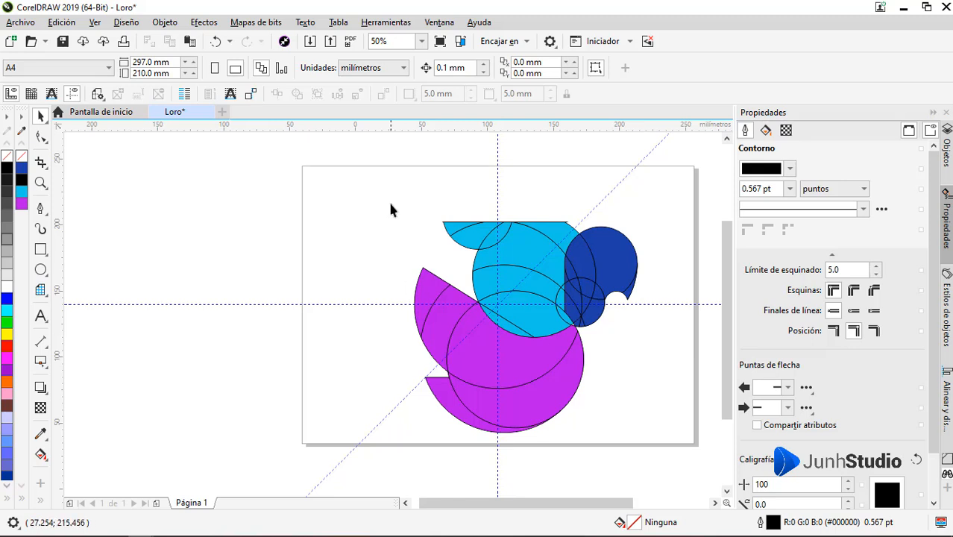
scroll(607, 276, up, 1)
click(618, 278)
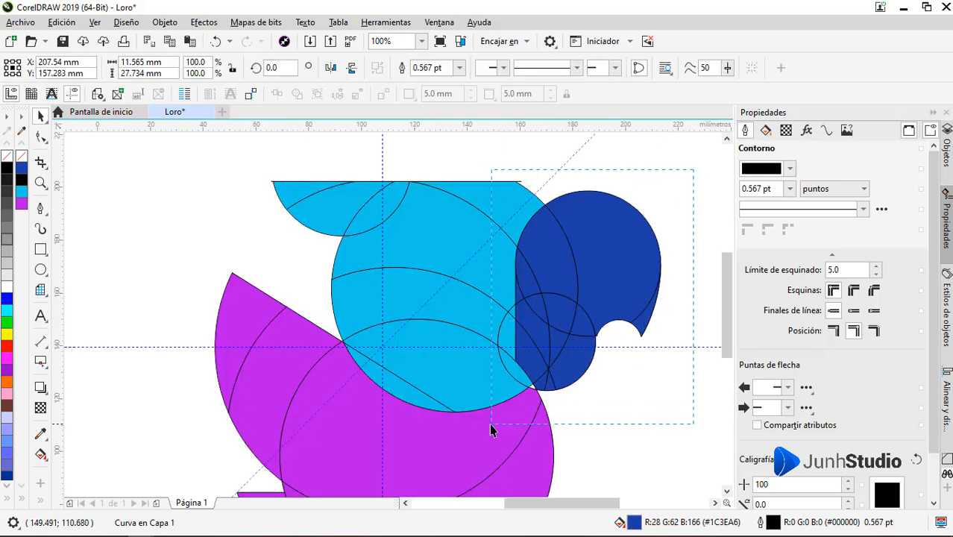
drag(490, 425, 510, 422)
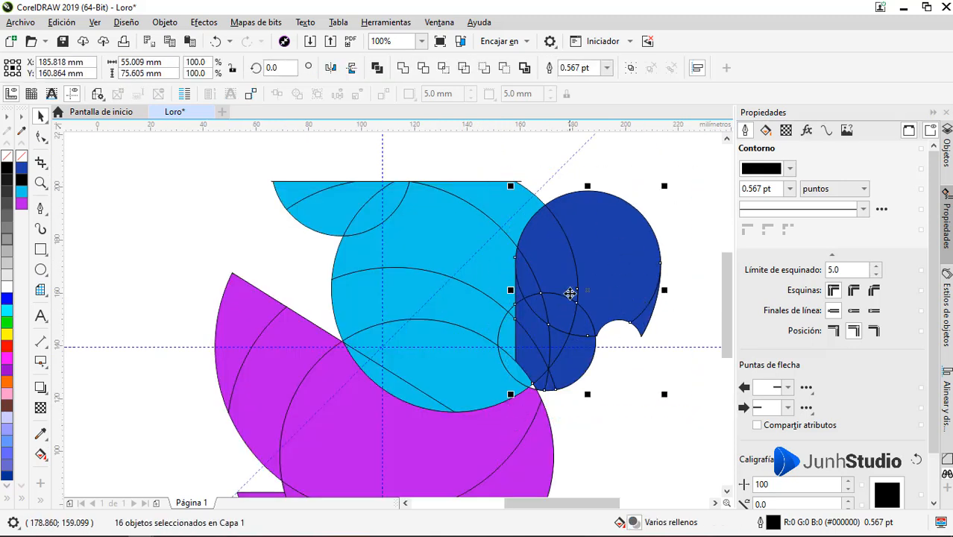
drag(570, 292, 650, 291)
key(ctrl+z)
Step: Smart-fill the tiny white gap where the light blue head, purple body and dark blue beak meet with purple #BA12E8
click(639, 361)
scroll(531, 390, up, 4)
click(552, 354)
scroll(552, 354, down, 4)
scroll(570, 361, up, 2)
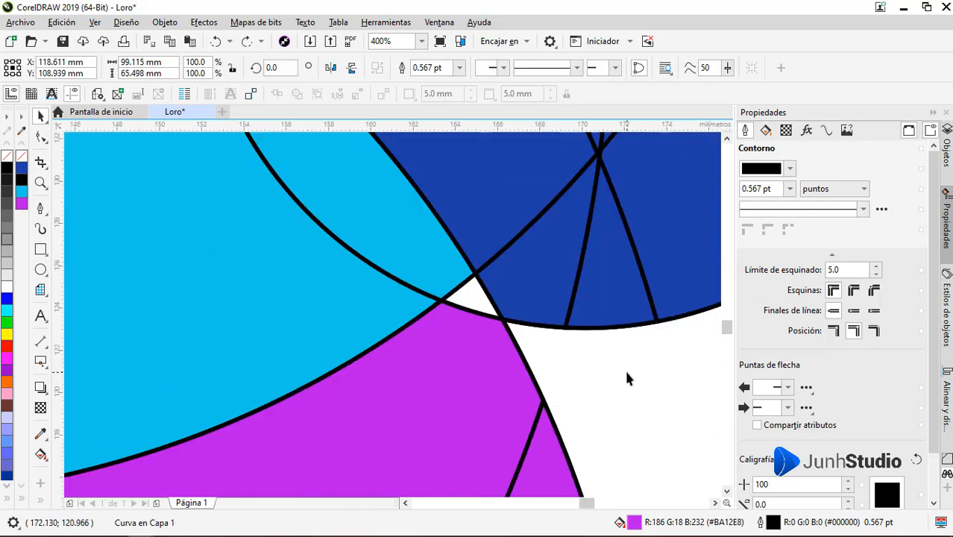
click(43, 460)
click(63, 465)
click(472, 297)
key(space)
scroll(472, 299, down, 3)
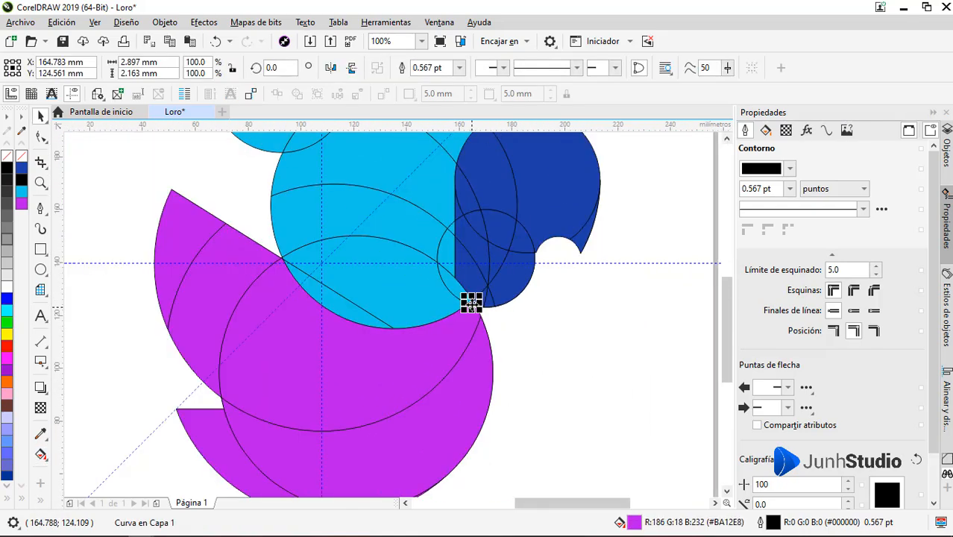
Step: Select all the pieces of the dark blue beak and remove their outlines, undoing the trial move and welds
click(512, 321)
scroll(501, 284, down, 1)
scroll(501, 285, up, 1)
drag(499, 298, 619, 298)
key(ctrl+z)
click(404, 74)
key(ctrl+z)
right_click(26, 156)
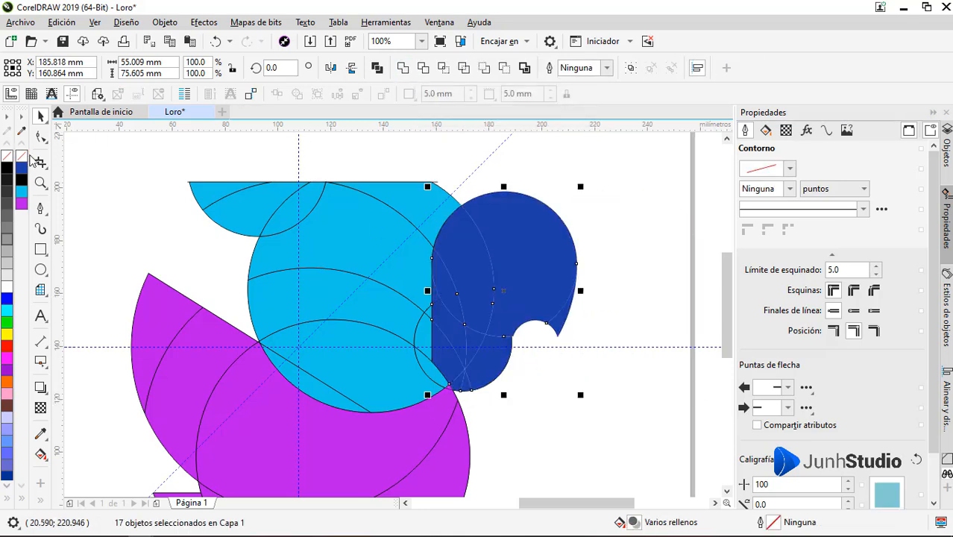
click(403, 69)
key(ctrl+z)
click(605, 295)
Step: Weld the right, upper and left pieces of the dark blue beak into one shape
scroll(558, 304, up, 1)
click(566, 342)
shift+click(524, 270)
click(403, 70)
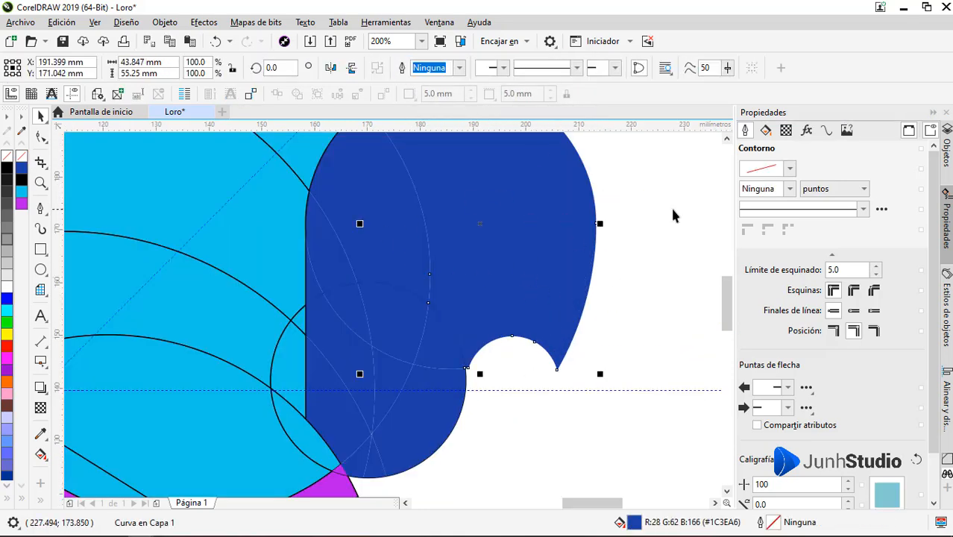
click(674, 215)
click(397, 220)
shift+click(474, 203)
click(403, 70)
shift+click(329, 250)
click(403, 70)
Step: Weld the inner pieces in the middle of the dark blue beak into its upper shape
click(403, 226)
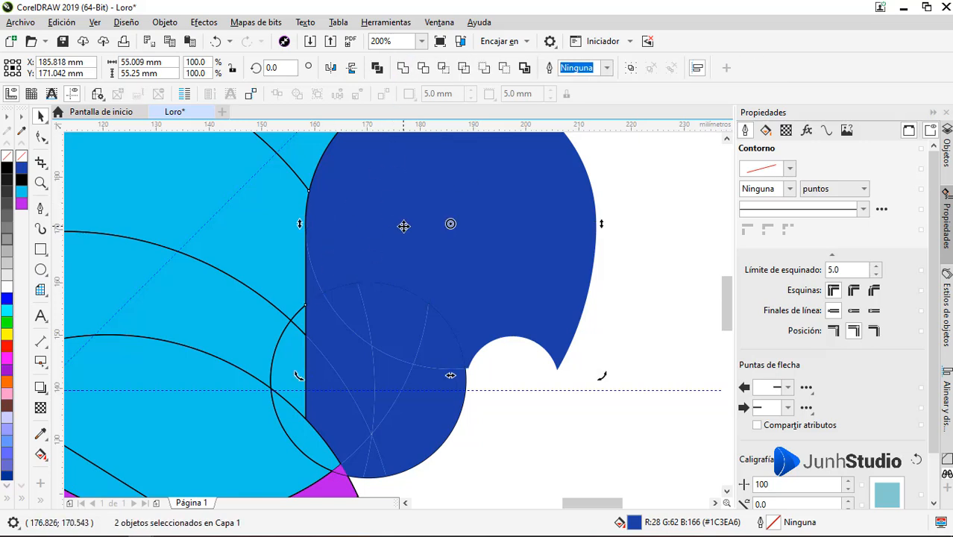
click(404, 70)
shift+click(436, 338)
click(403, 71)
shift+click(393, 321)
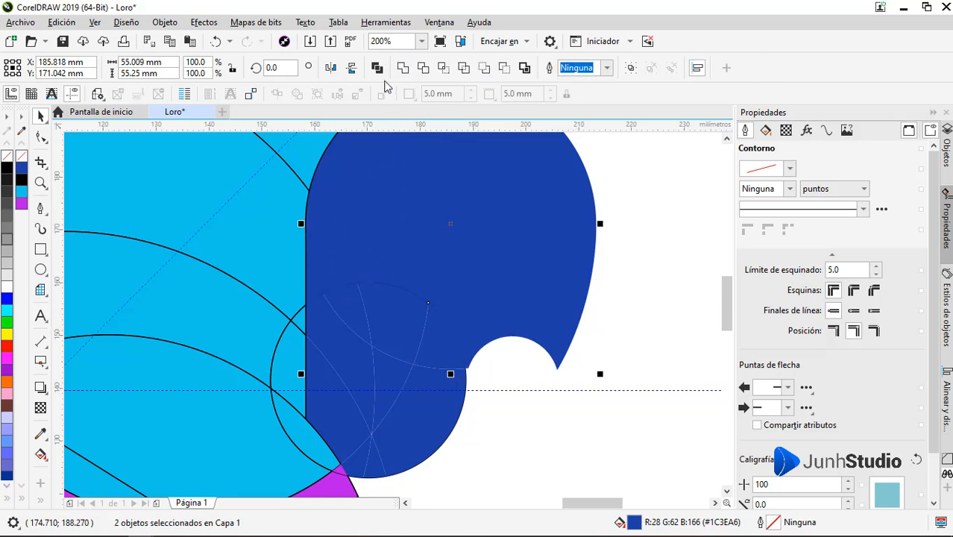
click(404, 71)
shift+click(351, 307)
click(403, 70)
Step: Weld the lower dark blue pieces, down to the rounded bottom, into the beak shape
shift+click(416, 259)
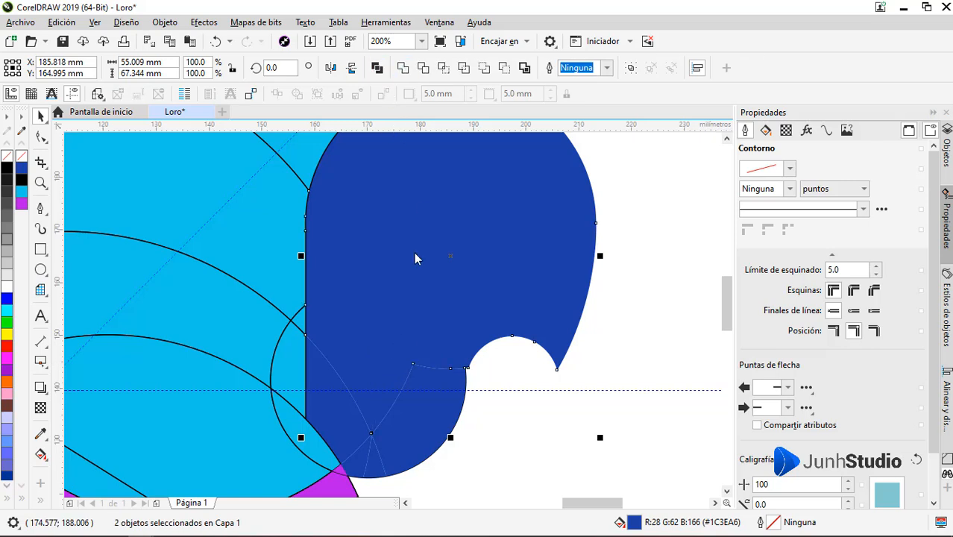
click(404, 68)
shift+click(327, 388)
click(403, 69)
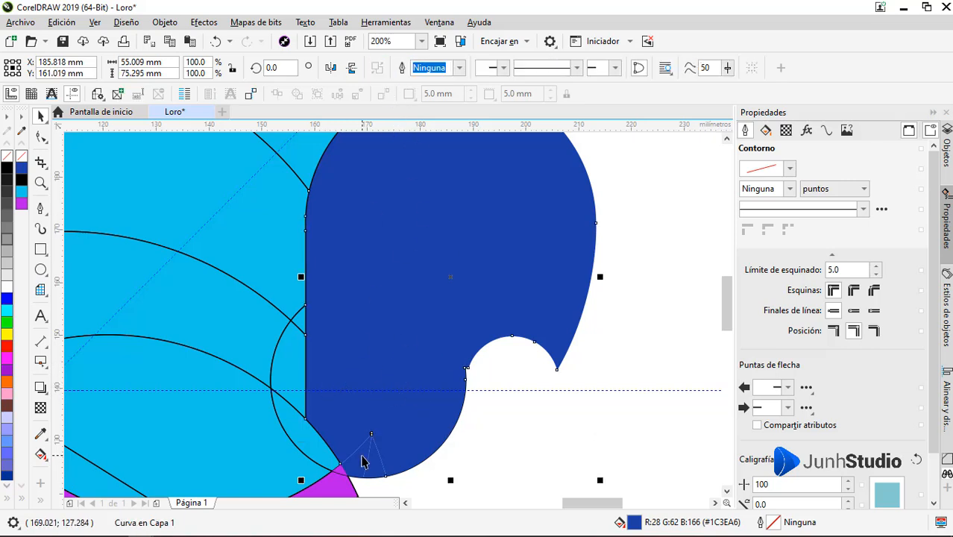
shift+click(378, 467)
click(404, 68)
Step: Delete the stray inner nodes near the bottom of the beak with the Shape tool
key(F10)
drag(392, 413, 356, 447)
key(Delete)
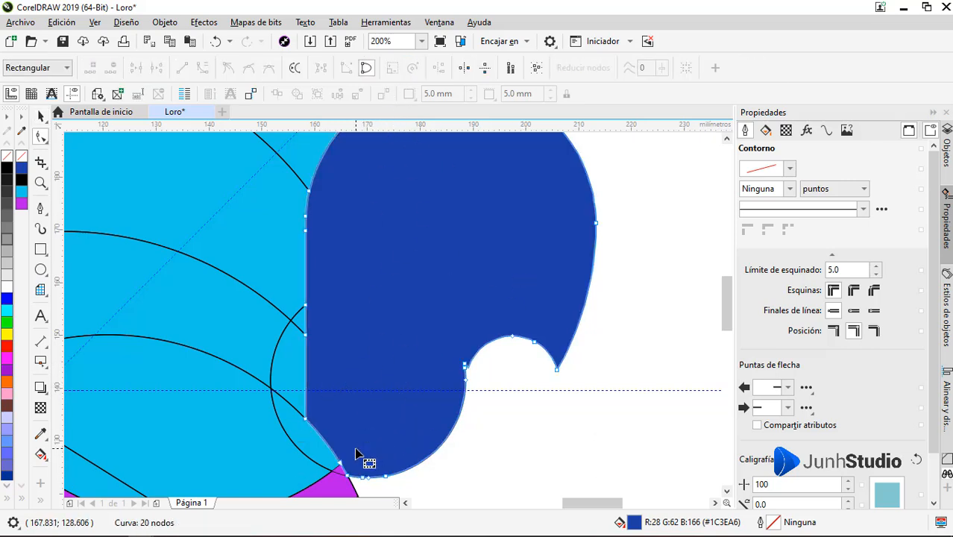
key(space)
scroll(565, 313, down, 1)
click(616, 305)
scroll(531, 350, down, 1)
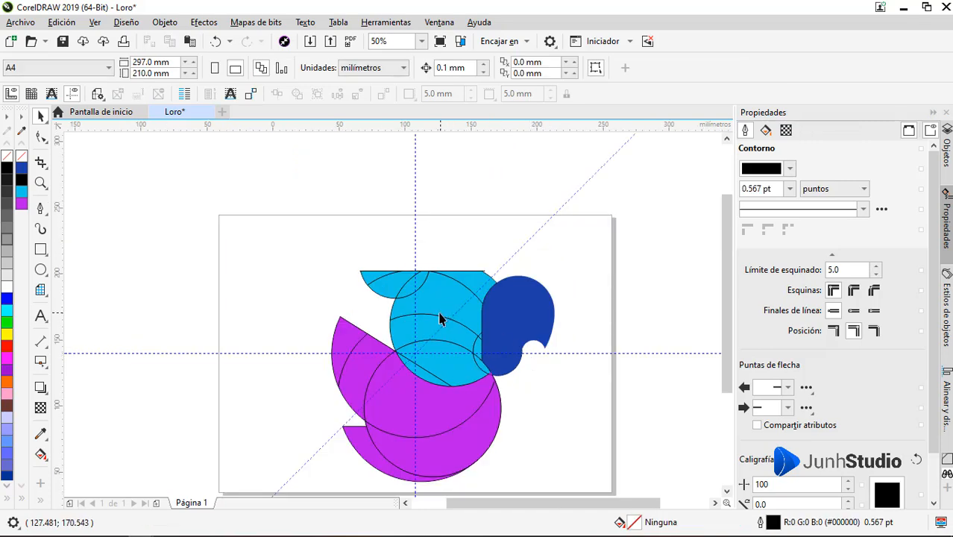
Step: Weld the pieces of the light blue crest segment behind the head into one shape and remove its outline
scroll(440, 320, up, 1)
click(315, 243)
click(404, 69)
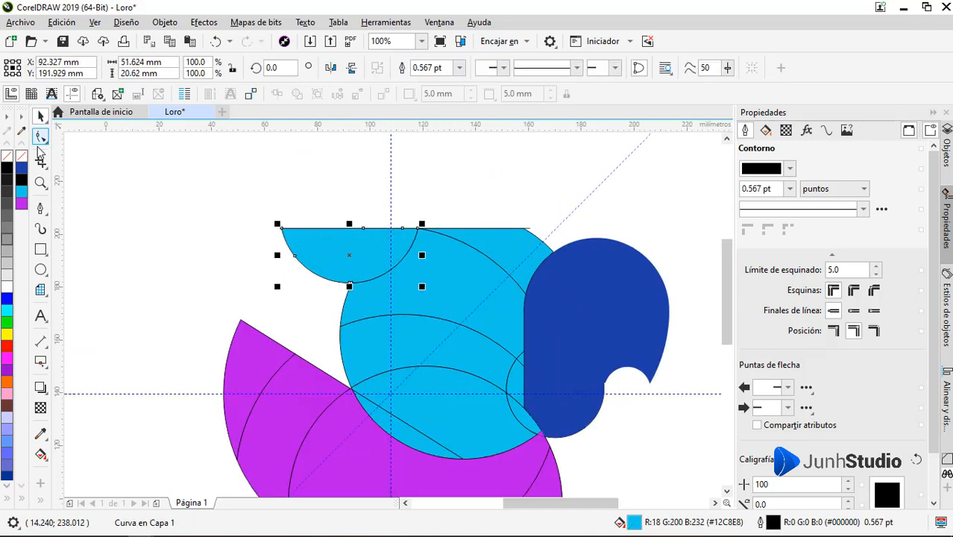
right_click(21, 156)
Step: Try to weld the large pieces of the light blue head into one shape
click(447, 186)
click(502, 257)
shift+click(468, 297)
shift+click(434, 337)
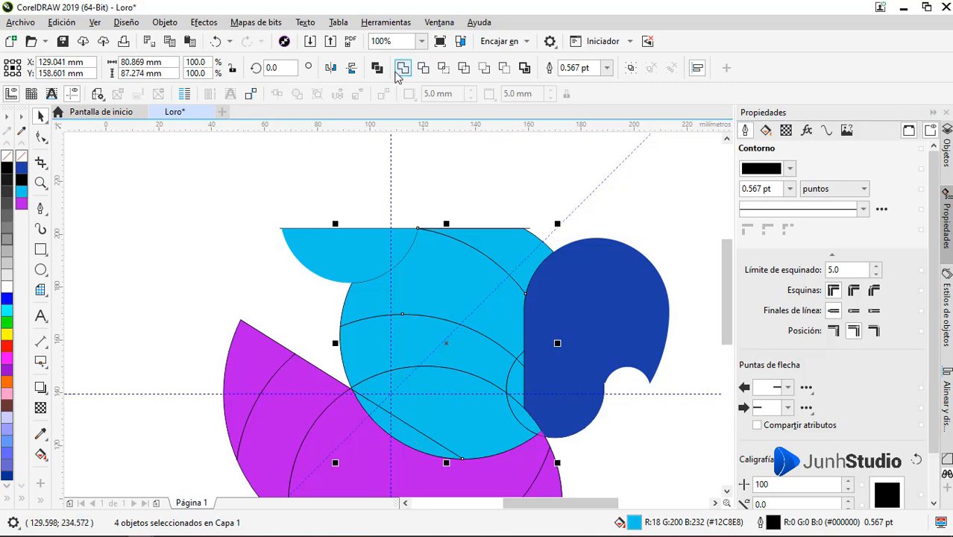
click(399, 71)
shift+click(446, 418)
click(401, 71)
Step: Try to weld the small light blue pieces beside the beak into the head shape
scroll(525, 354, up, 3)
shift+click(492, 386)
shift+click(470, 447)
scroll(420, 231, down, 2)
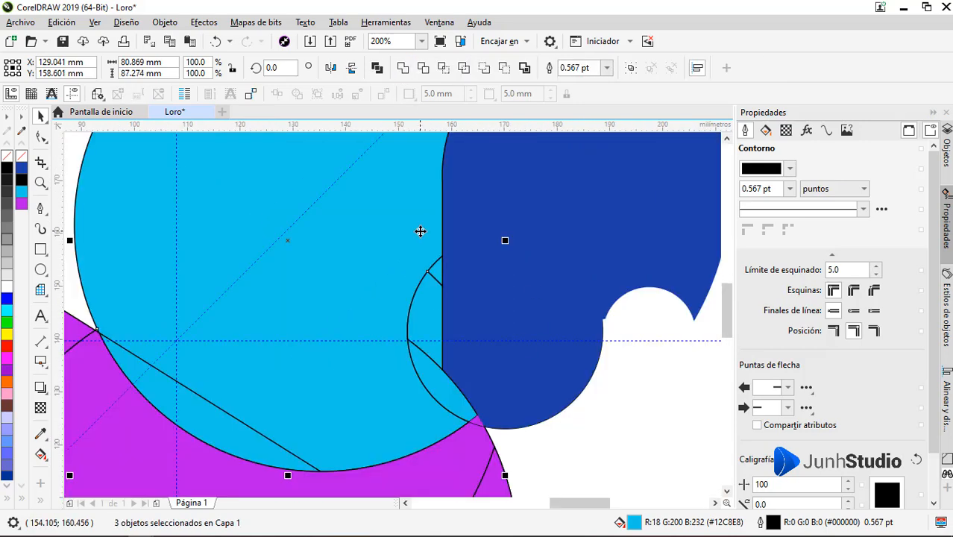
scroll(435, 373, up, 1)
shift+click(435, 373)
click(403, 69)
scroll(591, 213, down, 2)
key(Escape)
scroll(485, 298, down, 1)
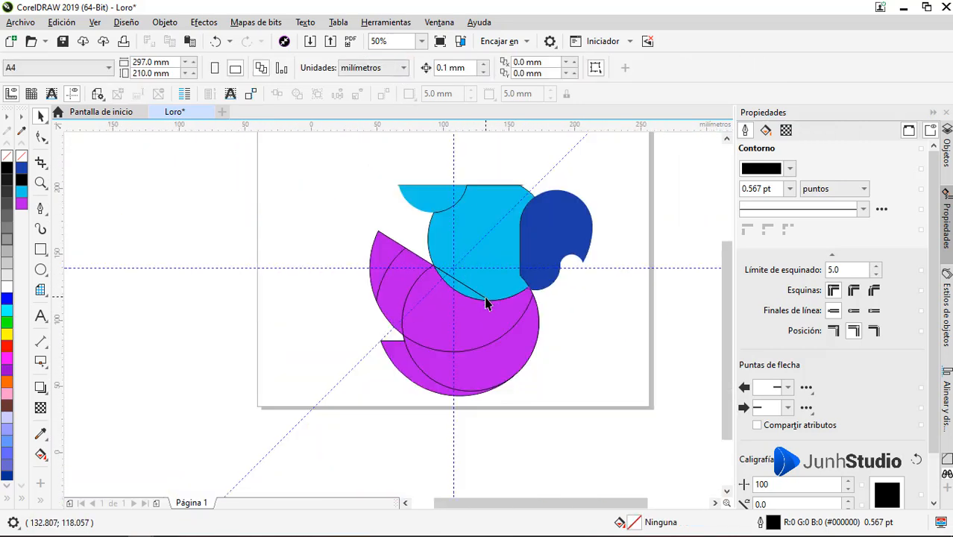
Step: Remove the outline from the welded light blue head
scroll(479, 227, up, 1)
click(479, 226)
right_click(22, 156)
key(Escape)
click(568, 148)
key(Escape)
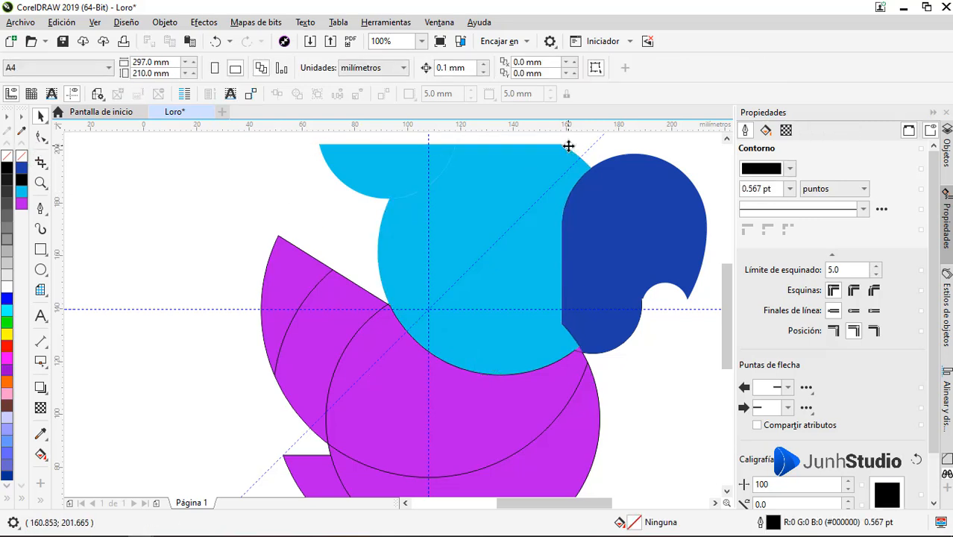
Step: Undo the outline removal on the light blue head
click(474, 198)
click(289, 289)
shift+click(325, 338)
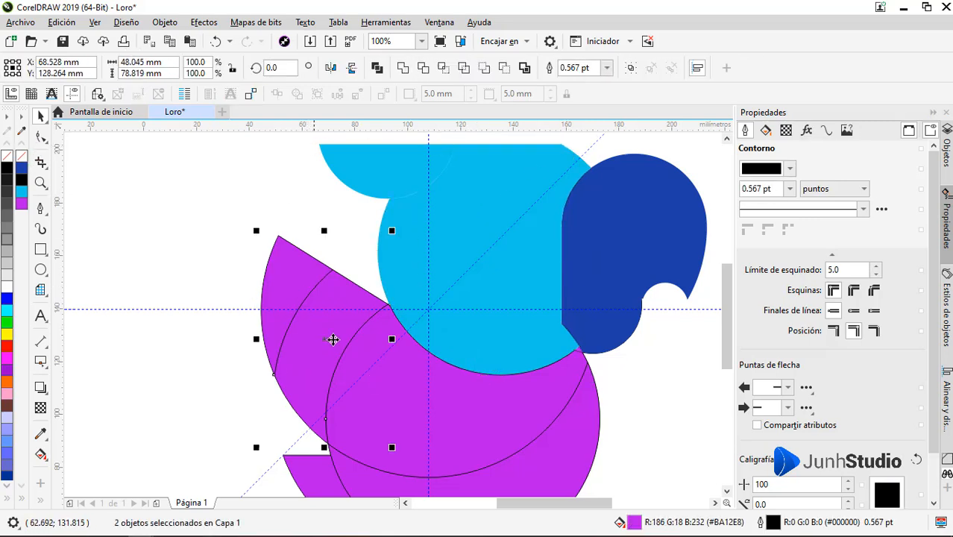
scroll(395, 339, down, 1)
scroll(428, 348, up, 1)
drag(405, 333, 364, 319)
key(ctrl+z)
key(ctrl+z)
click(205, 307)
Step: Undo the head welds to restore its separate pieces, including the segment below the slanted wing line
key(ctrl+z)
drag(451, 321, 481, 298)
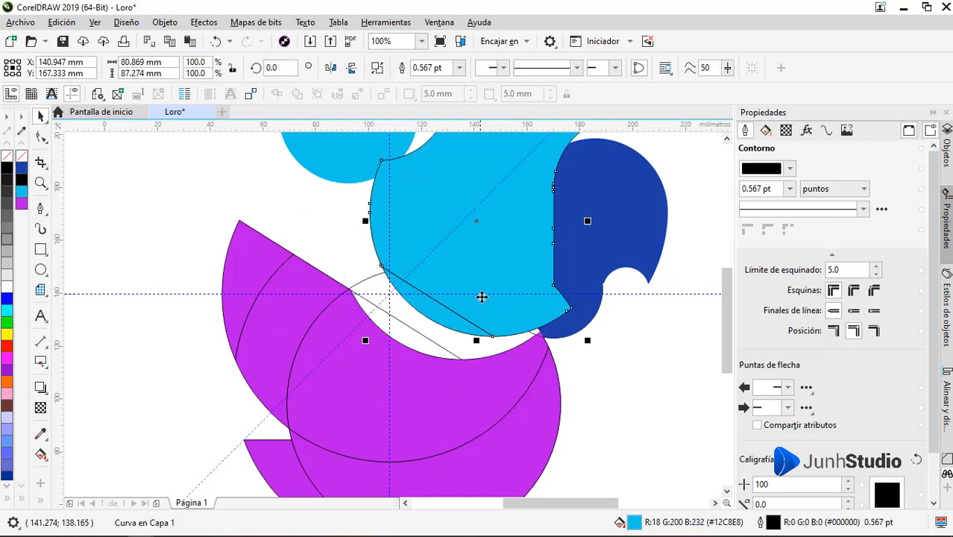
key(ctrl+z)
key(ctrl+z)
drag(474, 335, 485, 287)
key(ctrl+z)
key(ctrl+z)
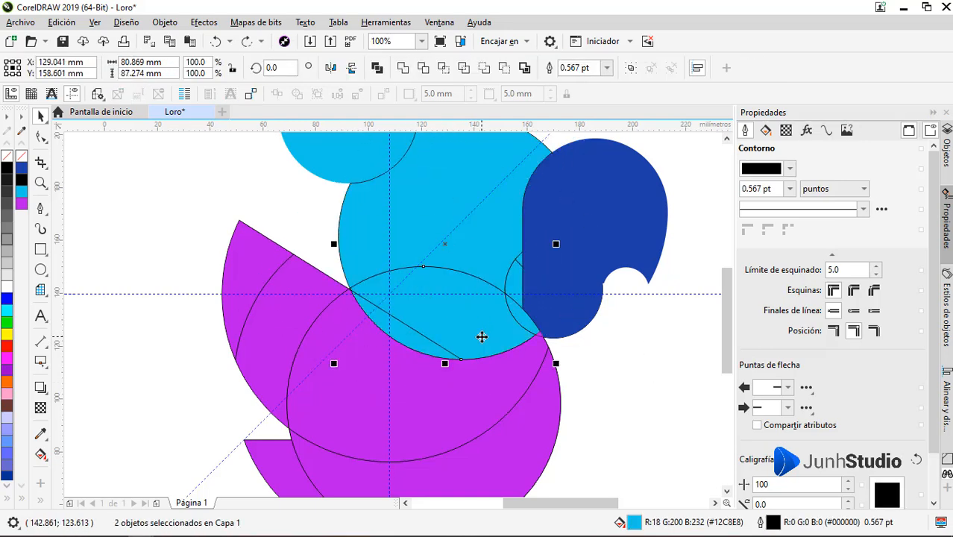
drag(419, 344, 471, 337)
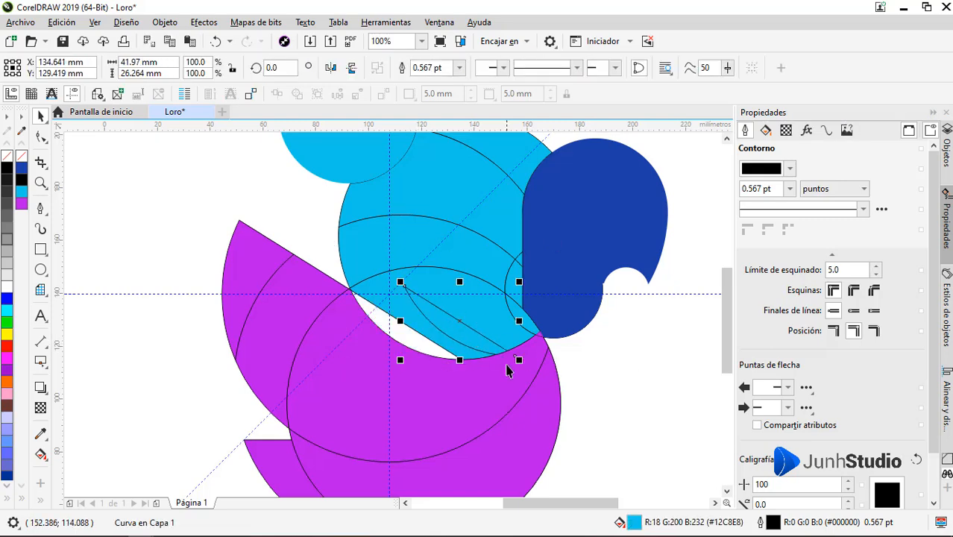
key(ctrl+z)
Step: Try to weld the purple wing pieces and body together
shift+click(360, 336)
shift+click(296, 299)
shift+click(251, 272)
click(403, 68)
key(ctrl+z)
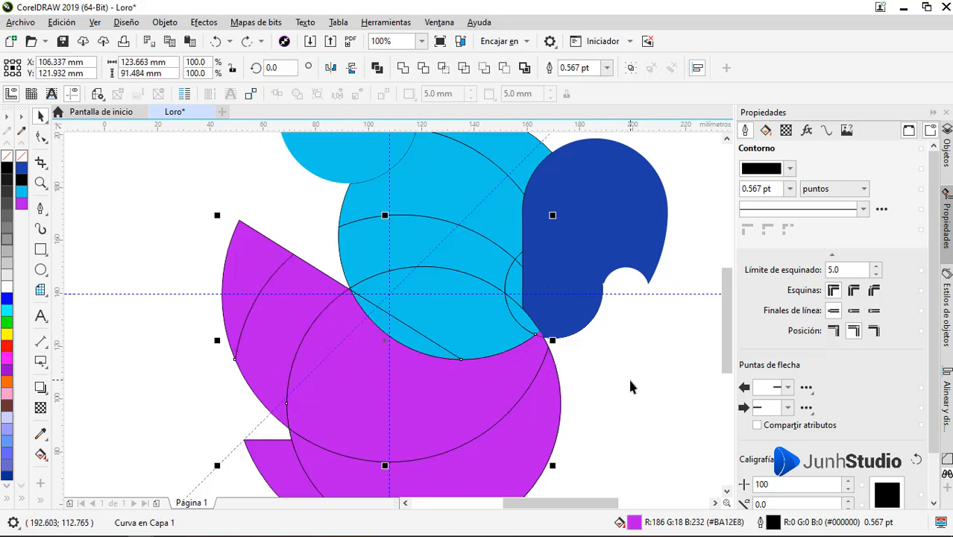
Step: Try to combine the purple body piece with the light blue segment below the slanted line
click(631, 387)
drag(496, 403, 392, 439)
key(ctrl+z)
shift+click(409, 339)
click(429, 67)
key(ctrl+z)
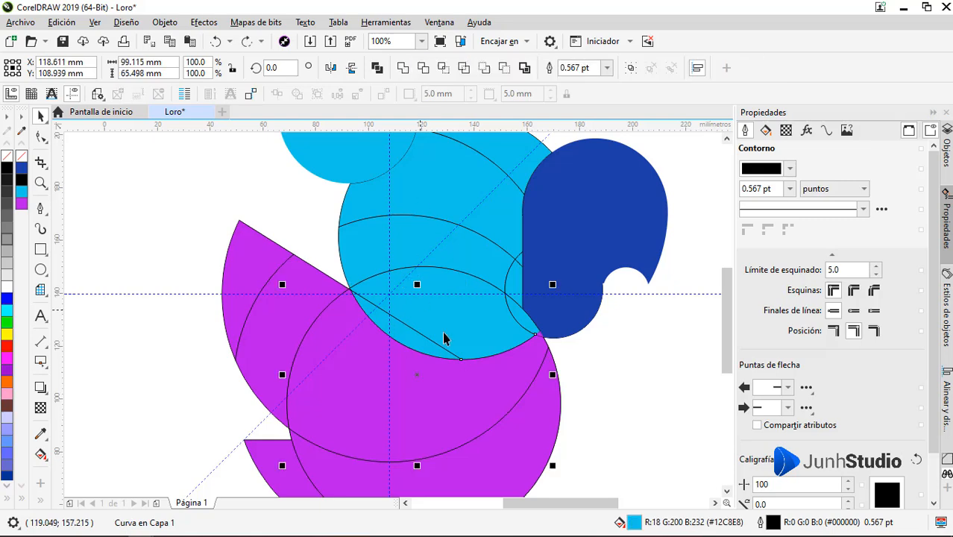
Step: Try welding the purple body to the light blue segment and removing the outline, and undo both
click(403, 68)
scroll(407, 343, up, 1)
scroll(407, 349, down, 1)
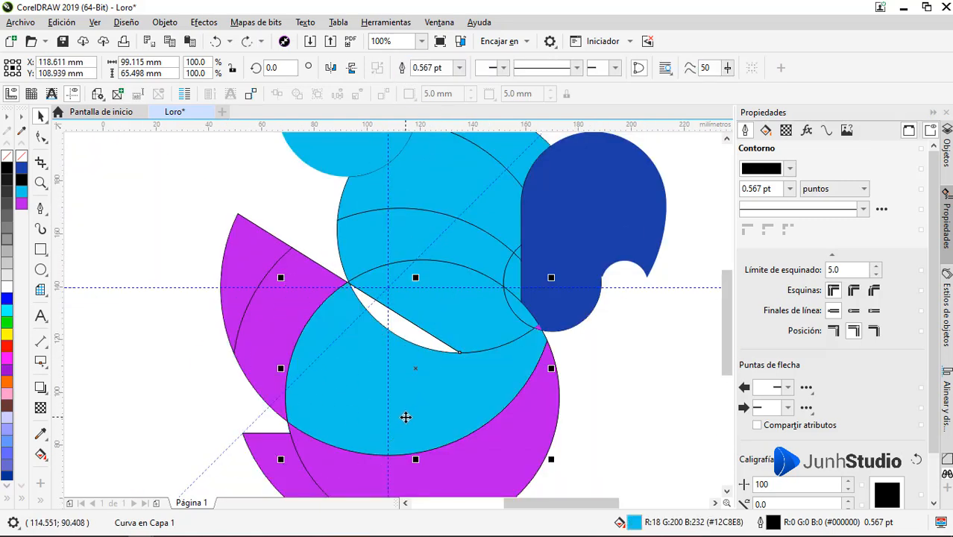
right_click(21, 156)
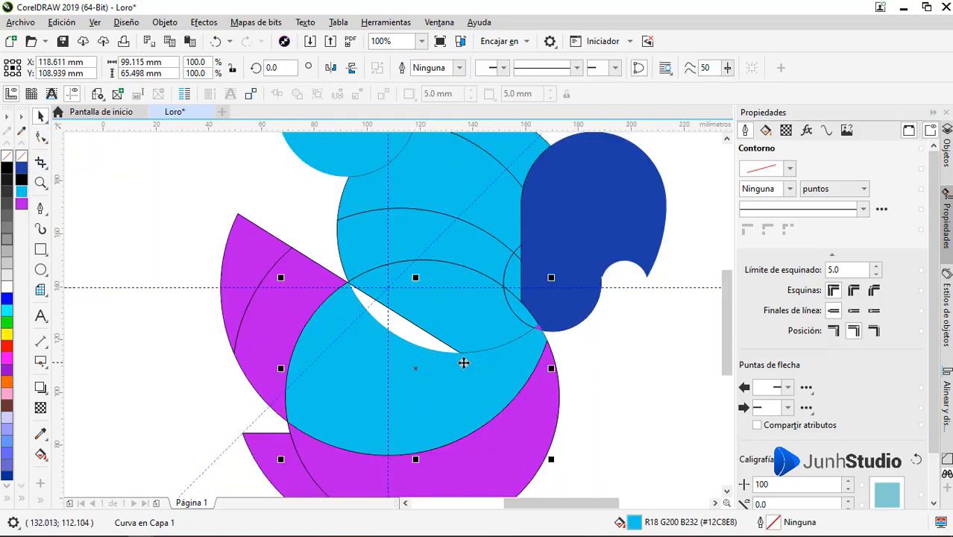
key(ctrl+z)
key(ctrl+z)
click(614, 358)
drag(426, 343, 405, 367)
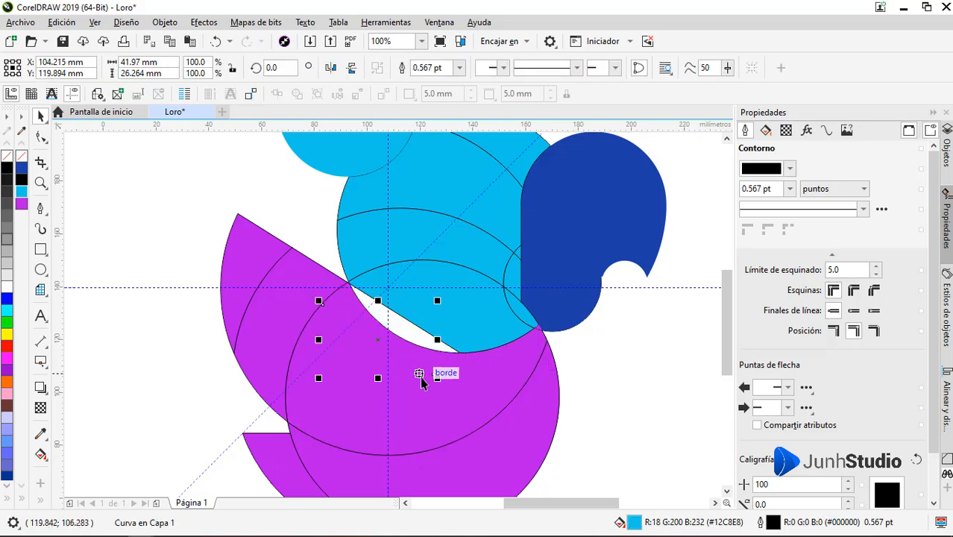
key(ctrl+z)
Step: Weld the tiny purple piece beside the beak to the adjoining purple body piece
scroll(538, 327, up, 3)
click(552, 302)
shift+click(556, 350)
click(403, 68)
scroll(561, 347, down, 3)
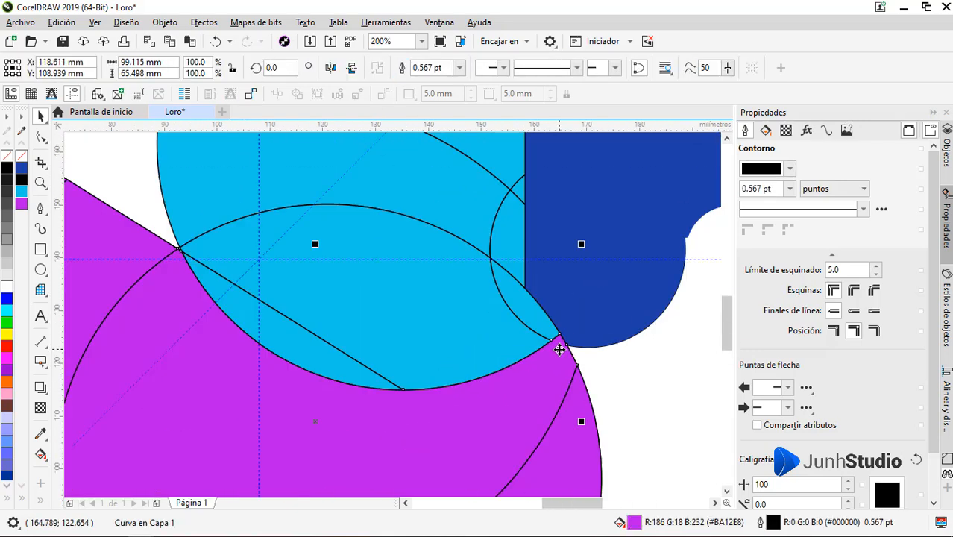
Step: Weld the purple wing pieces to the adjoining purple body piece
scroll(404, 333, up, 1)
click(449, 346)
drag(474, 368, 492, 317)
key(ctrl+z)
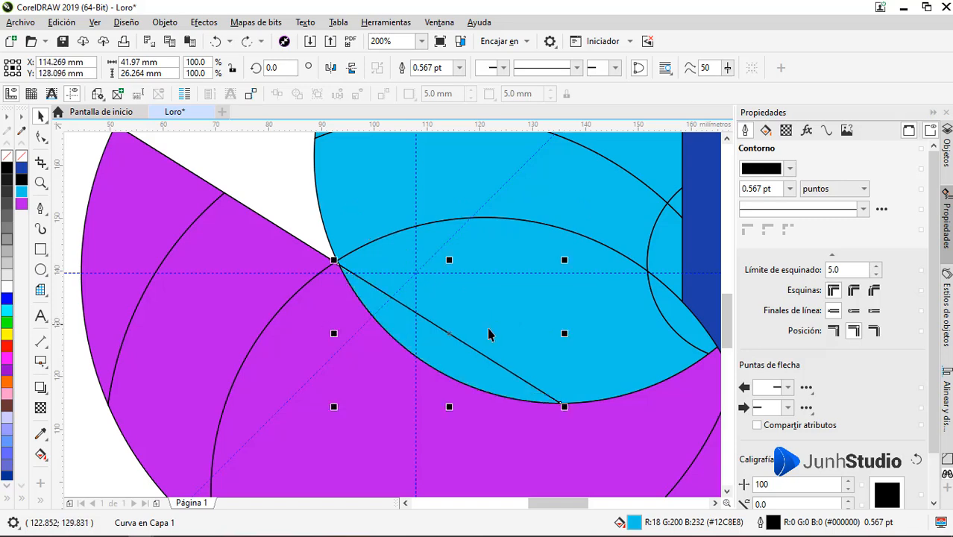
scroll(398, 307, down, 1)
click(354, 344)
shift+click(297, 325)
click(403, 67)
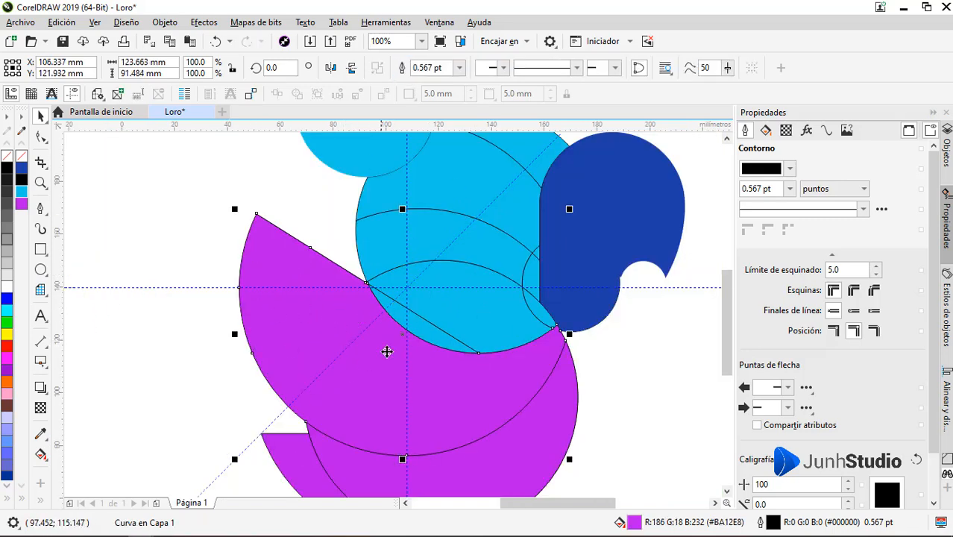
Step: Scale the light blue segment below the slanted line to about 103.8% and weld it into the purple wing and body shape
shift+click(420, 337)
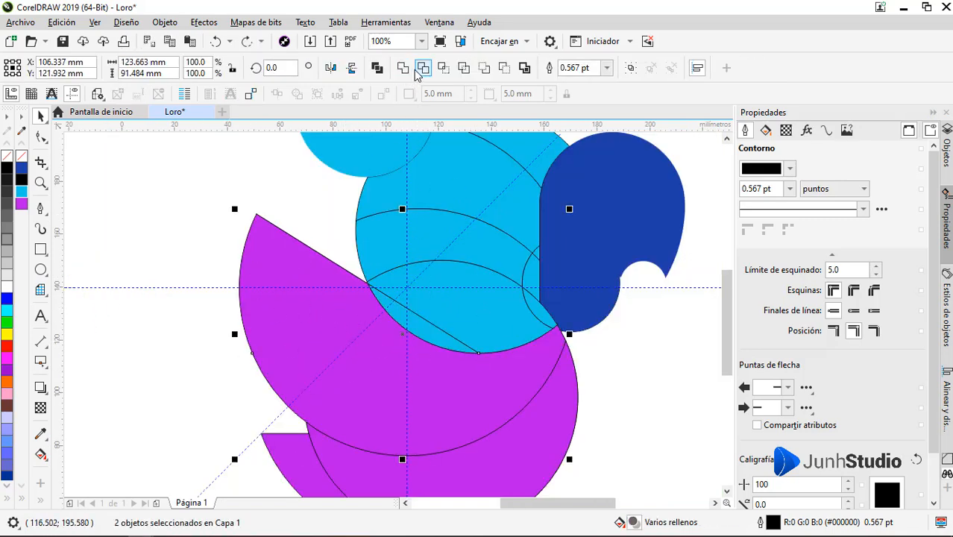
click(432, 337)
scroll(432, 336, up, 1)
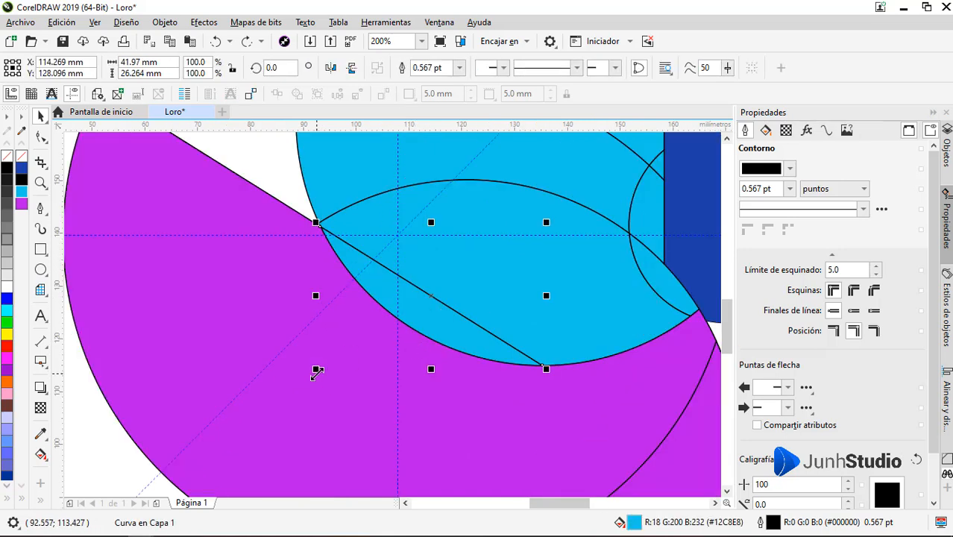
drag(314, 366, 309, 376)
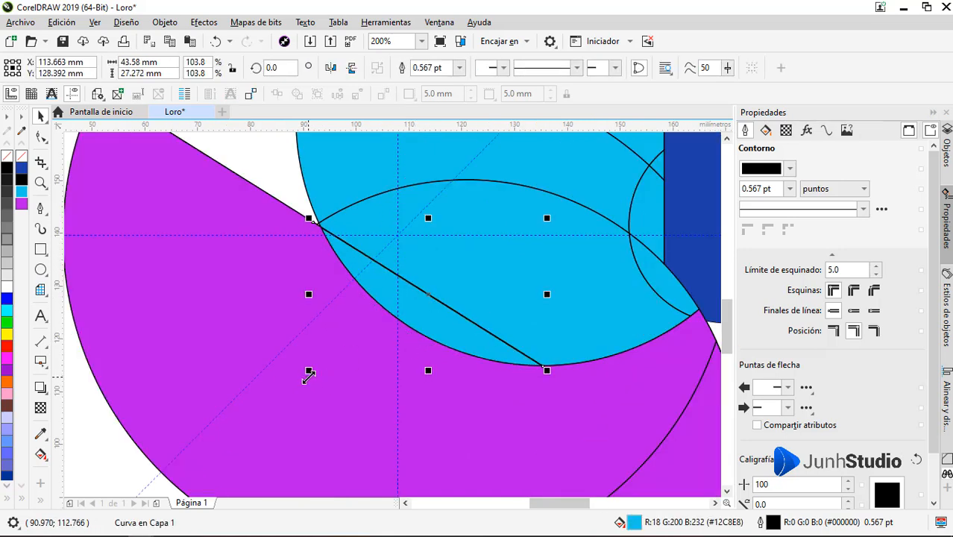
shift+click(272, 344)
click(403, 68)
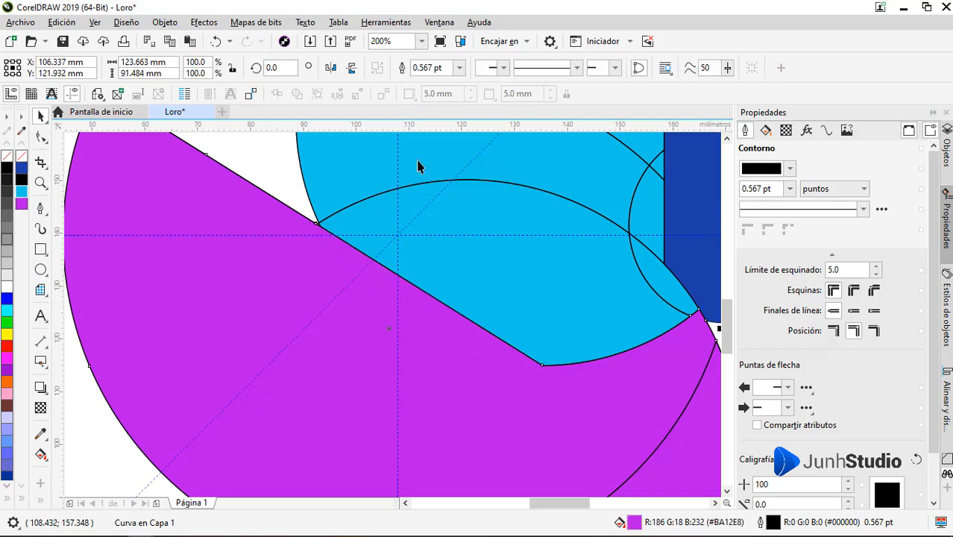
Step: Weld the small curved light blue segments beside the dark blue beak to the lower light blue head piece
scroll(461, 250, down, 1)
click(220, 364)
scroll(419, 340, down, 1)
scroll(439, 289, up, 1)
click(480, 327)
scroll(535, 288, up, 1)
shift+click(545, 276)
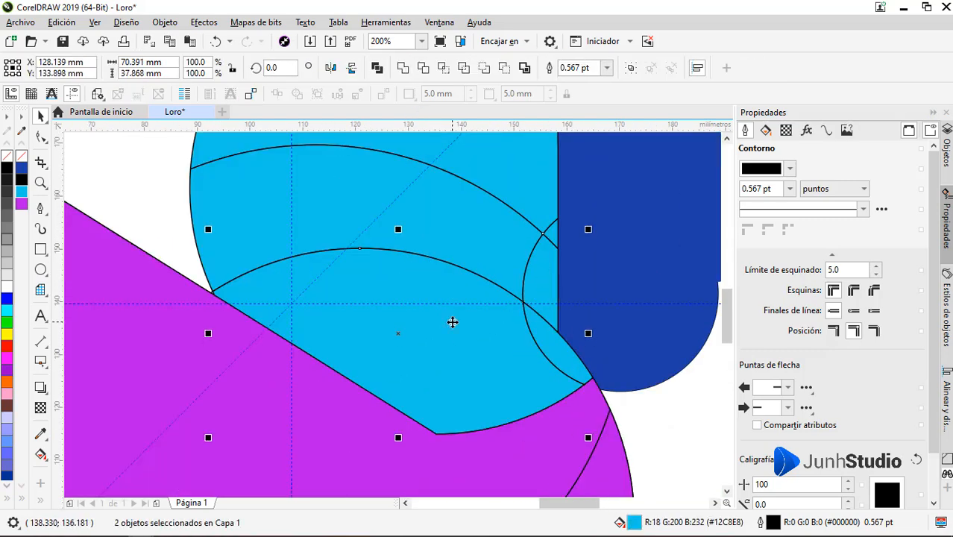
shift+click(488, 227)
click(403, 68)
Step: Weld the remaining upper light blue segment into the head and remove the head's outline
scroll(451, 327, down, 1)
shift+click(445, 216)
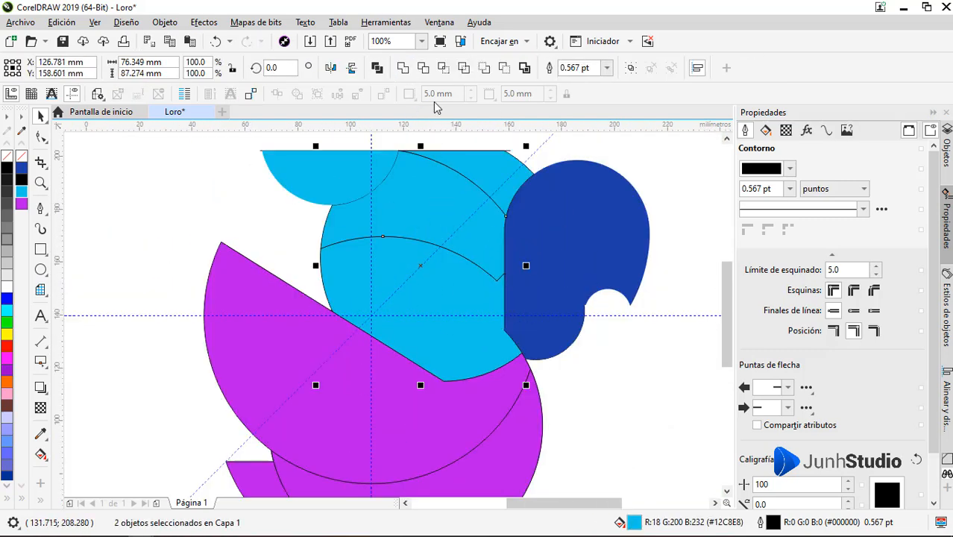
click(403, 68)
right_click(21, 156)
Step: Remove the outline from the large purple wing piece
click(231, 291)
right_click(21, 155)
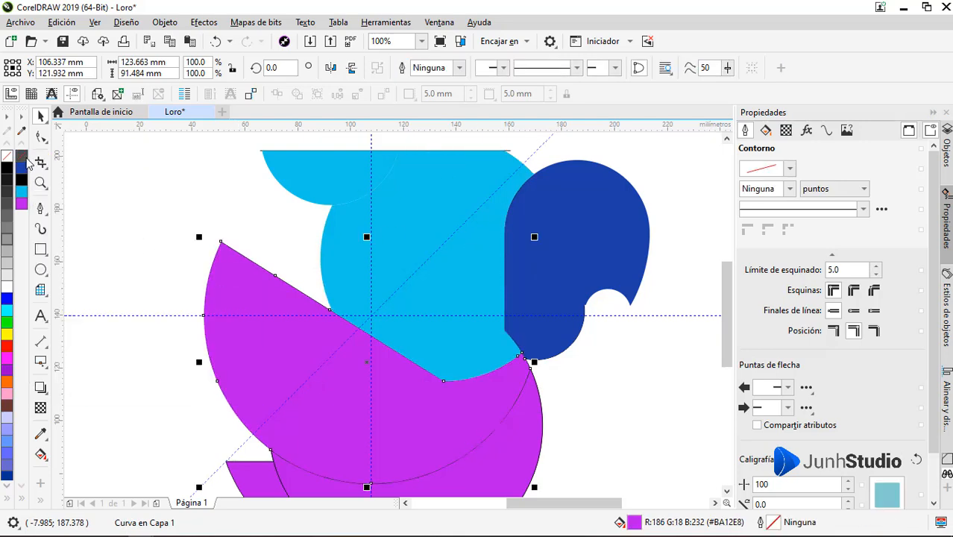
click(172, 186)
Step: Weld the two lower purple tail pieces into one shape and remove its outline
scroll(507, 246, down, 1)
scroll(504, 257, up, 3)
scroll(487, 213, down, 3)
scroll(499, 395, up, 1)
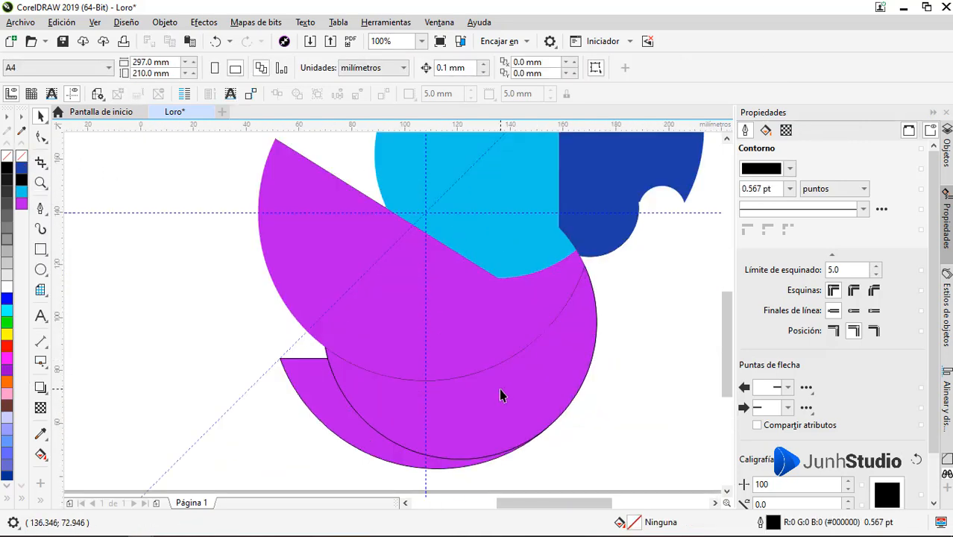
click(501, 389)
shift+click(322, 401)
click(402, 68)
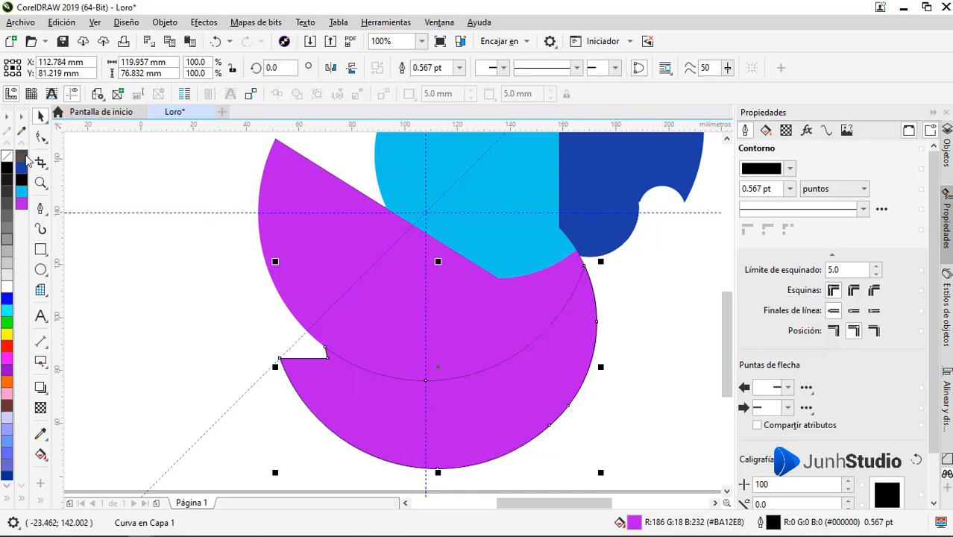
right_click(21, 156)
Step: Reshape the light blue head's upper corner beside the dark blue beak into a curve using its nodes and handles
scroll(634, 334, down, 1)
click(482, 231)
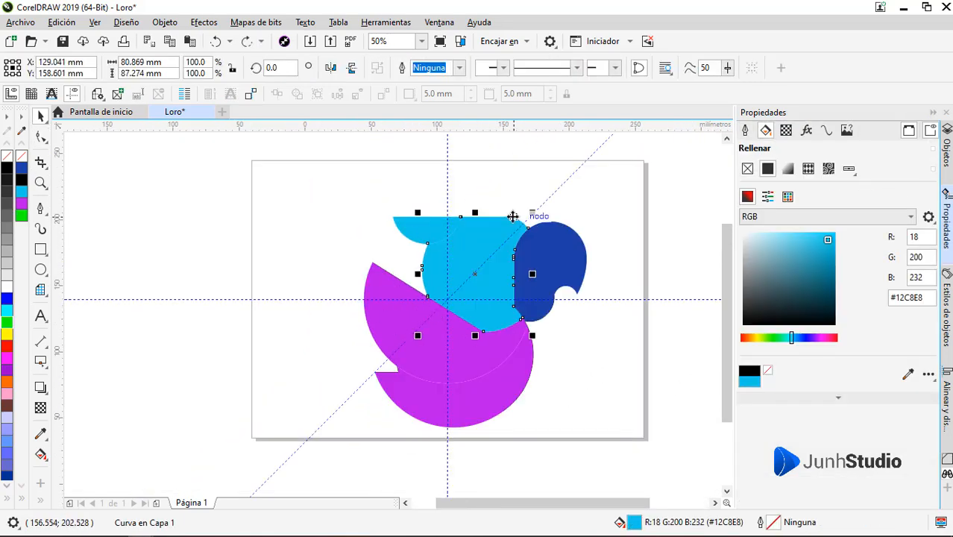
key(F10)
scroll(461, 237, up, 4)
scroll(466, 234, down, 2)
drag(416, 231, 462, 228)
scroll(522, 233, down, 1)
scroll(474, 231, up, 2)
drag(550, 243, 474, 242)
scroll(492, 242, down, 2)
scroll(549, 247, up, 2)
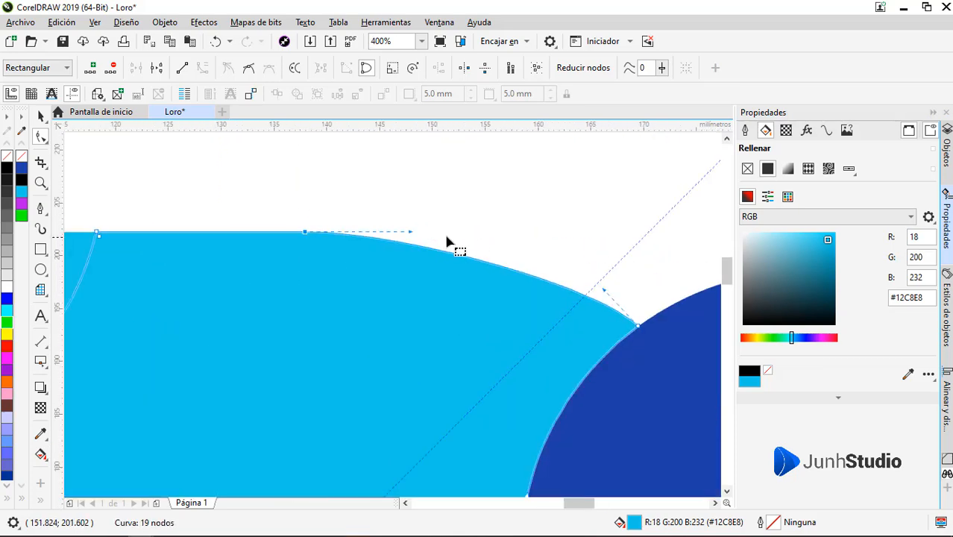
Step: Lengthen the horizontal handle of the head's top curve to round its descent toward the dark blue beak
drag(412, 231, 543, 231)
scroll(592, 250, down, 1)
key(space)
click(583, 211)
scroll(583, 211, down, 1)
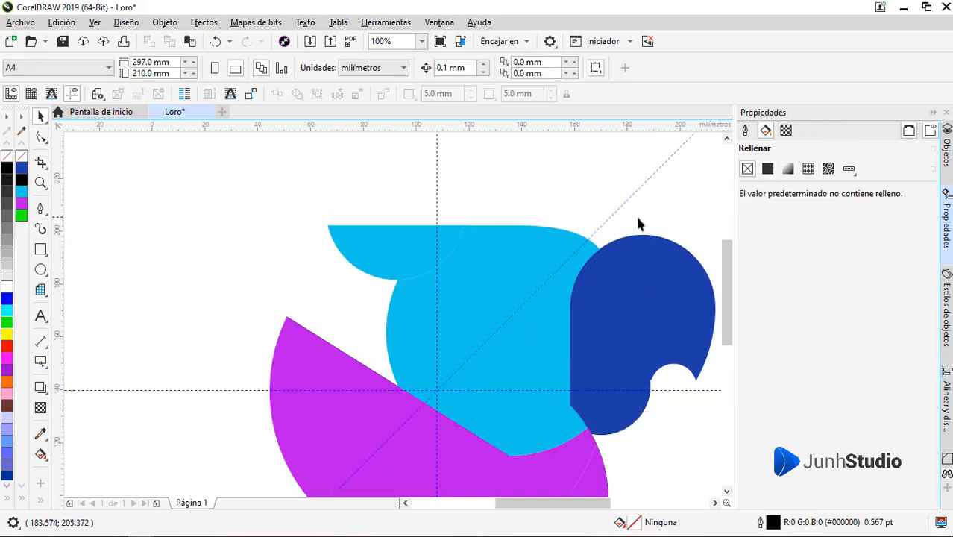
Step: Raise the tip of the light blue crest and convert its short top segment into a smooth, upswept curve
scroll(637, 222, down, 1)
click(504, 228)
key(space)
scroll(506, 228, up, 3)
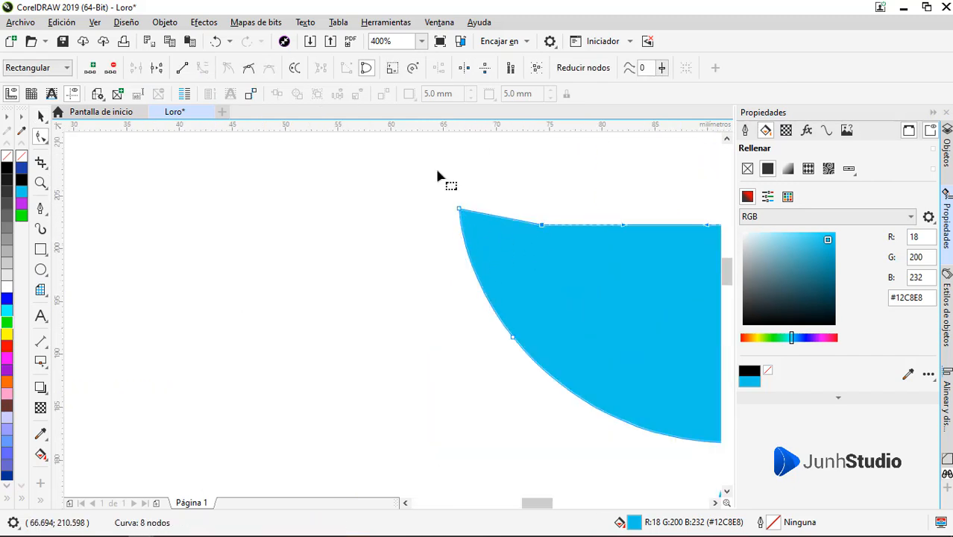
click(203, 71)
scroll(528, 205, up, 2)
drag(474, 263, 474, 294)
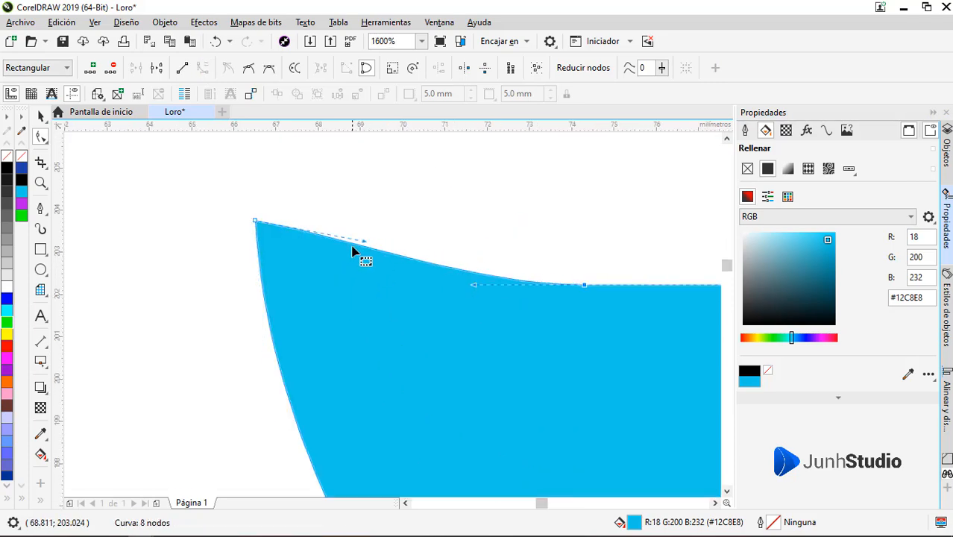
drag(363, 242, 327, 254)
scroll(329, 255, down, 2)
key(space)
click(414, 233)
scroll(409, 235, down, 2)
scroll(387, 238, up, 2)
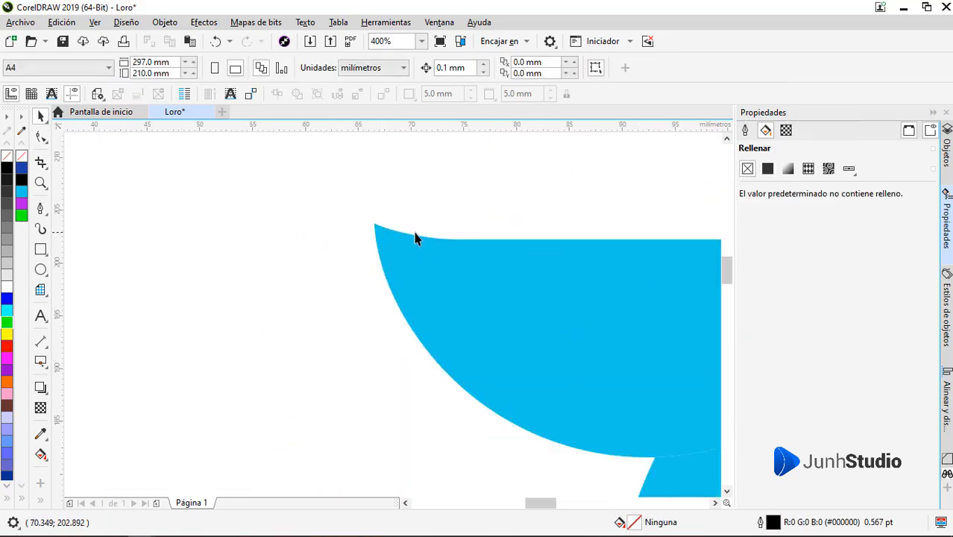
Step: Shift the crest's top edge node slightly toward the head to soften the curve of the tip
key(space)
click(458, 240)
drag(457, 240, 465, 240)
key(space)
scroll(377, 234, down, 2)
click(343, 234)
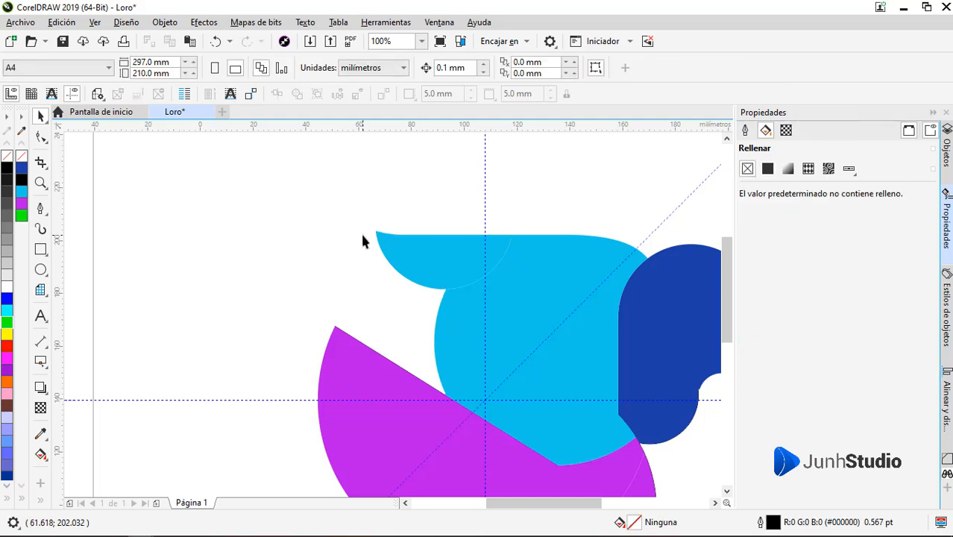
Step: Try to pull the purple wing's upper tip upward into a curved point, deleting the extra nodes beside it
scroll(421, 277, down, 1)
click(421, 276)
scroll(419, 273, up, 2)
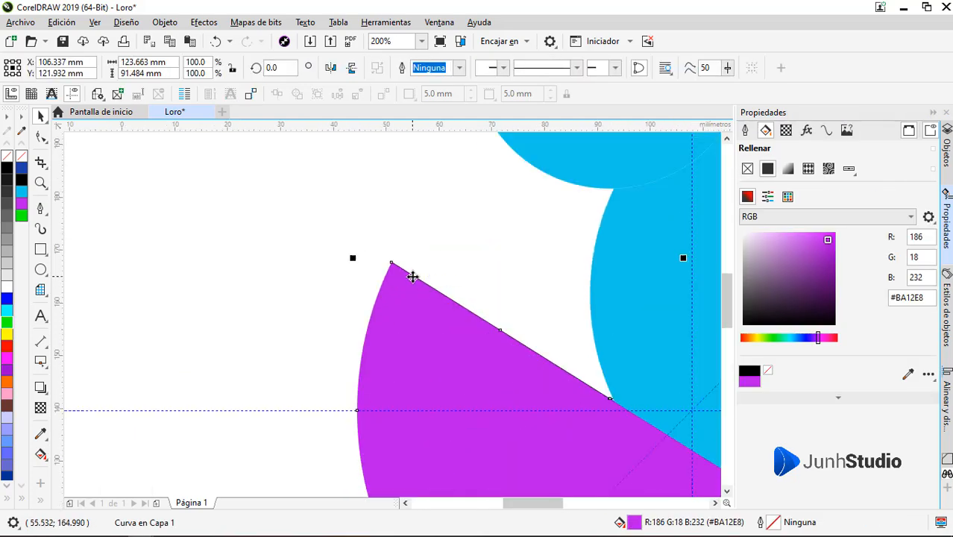
key(space)
scroll(389, 269, up, 1)
drag(389, 261, 426, 180)
drag(415, 170, 515, 346)
key(Delete)
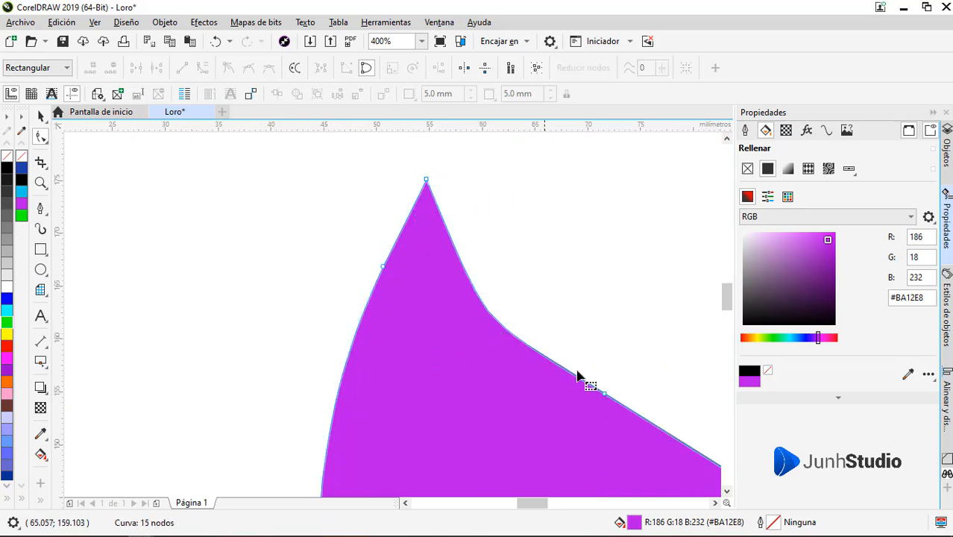
drag(528, 345, 535, 350)
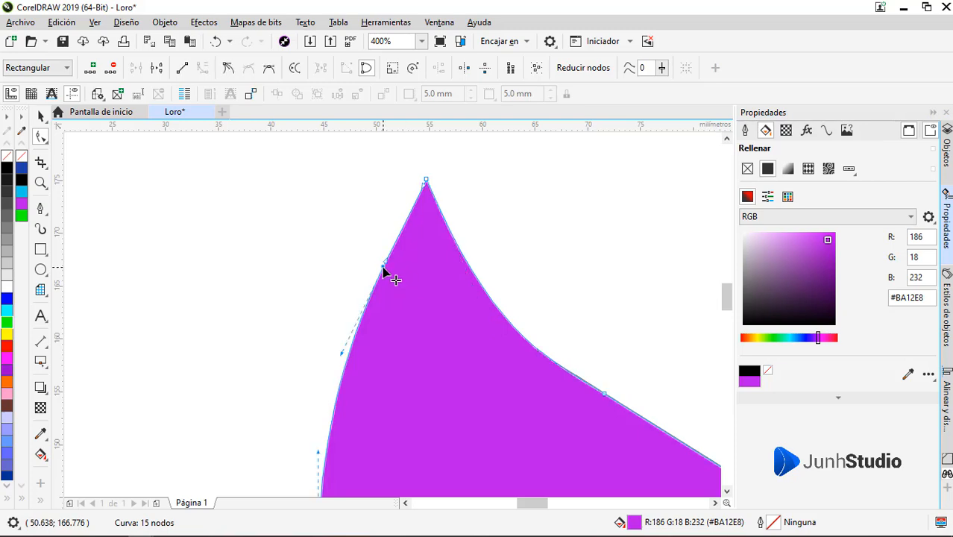
key(Delete)
Step: Undo the reshaping of the purple wing's upper tip
scroll(417, 232, down, 1)
key(space)
scroll(442, 210, down, 2)
click(387, 282)
scroll(391, 310, down, 1)
scroll(445, 276, up, 1)
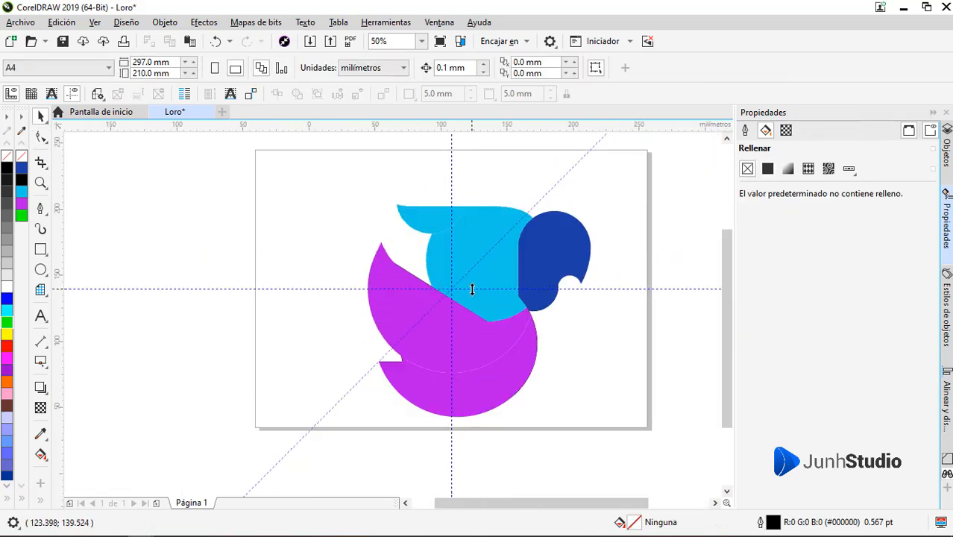
key(ctrl+z)
key(ctrl+z)
Step: Delete the extra nodes forming the small notch where the purple tail's straight upper edge meets the wing
click(347, 344)
scroll(349, 346, up, 2)
click(556, 400)
mouse_move(556, 401)
mouse_down()
mouse_move(494, 379)
mouse_move(450, 378)
mouse_move(514, 382)
mouse_move(485, 352)
mouse_up()
scroll(450, 378, up, 1)
key(F10)
scroll(467, 371, up, 1)
double_click(409, 312)
key(space)
click(392, 364)
key(Delete)
scroll(388, 383, down, 3)
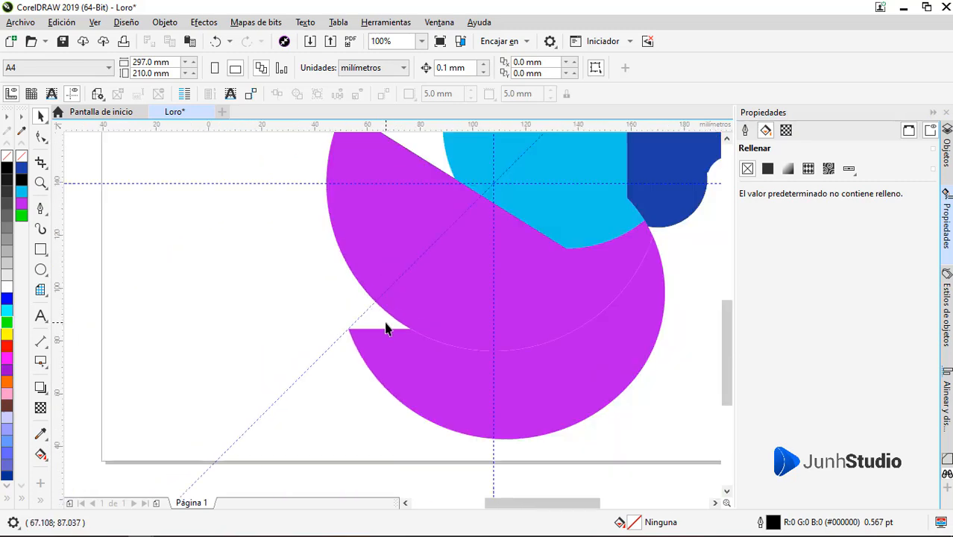
Step: Delete the leftover unfilled circle hidden behind the dark blue beak piece
scroll(379, 324, down, 1)
click(526, 244)
drag(525, 244, 601, 245)
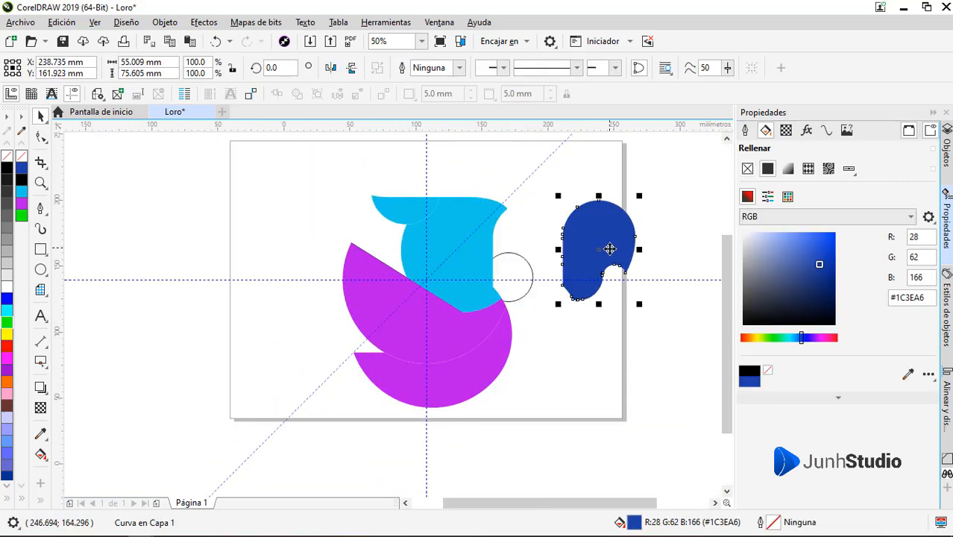
key(ctrl+z)
click(531, 284)
key(Delete)
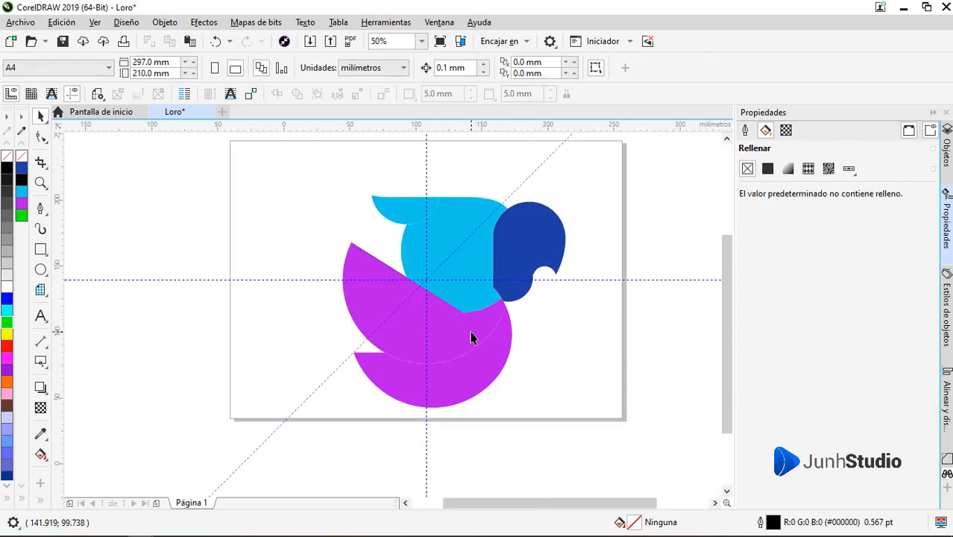
click(518, 298)
click(550, 323)
Step: Duplicate all the parrot pieces beside the original, outside the page
drag(307, 169, 597, 417)
scroll(428, 303, down, 1)
drag(426, 328, 566, 329)
right_click(566, 328)
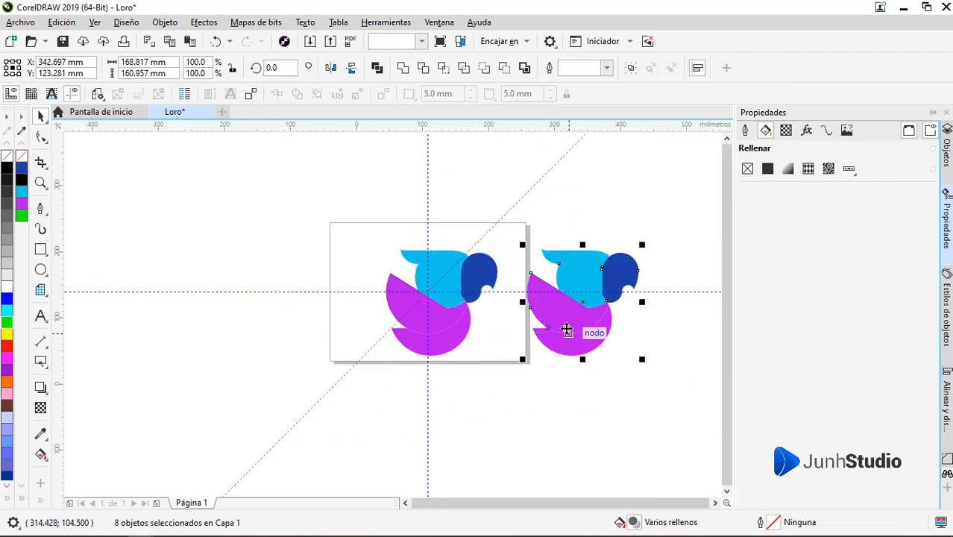
click(7, 156)
key(ctrl+z)
click(660, 255)
Step: Weld the copied parrot's beak, head and crest into a single light blue shape
scroll(628, 261, up, 1)
click(619, 290)
shift+click(531, 287)
shift+click(474, 252)
click(403, 68)
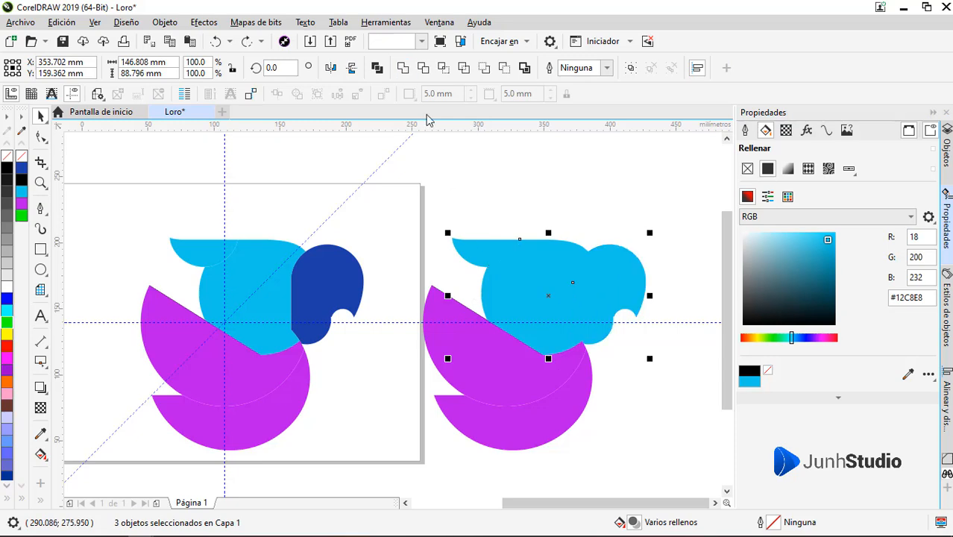
Step: Weld the copied parrot's purple wing and tail into its merged head shape
shift+click(470, 343)
click(402, 68)
shift+click(484, 420)
click(403, 68)
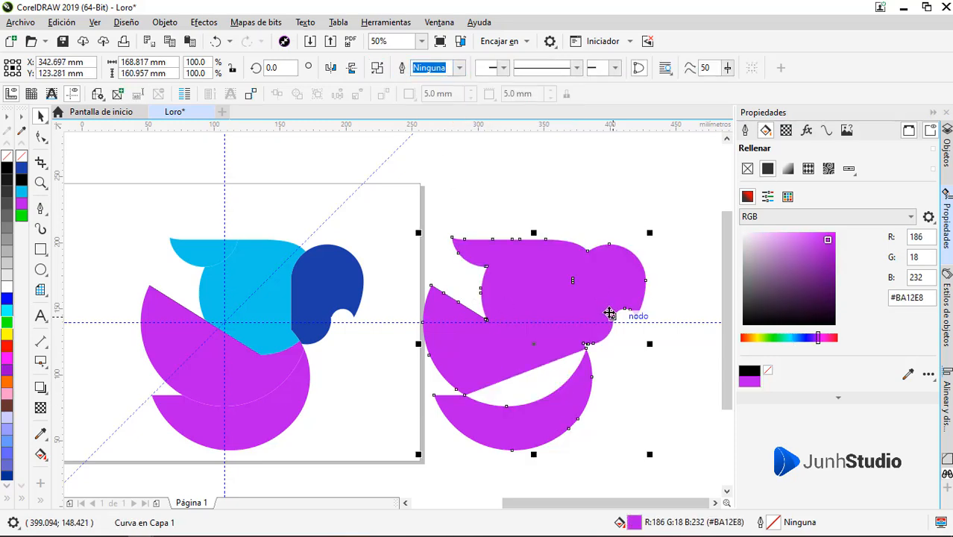
Step: Align the corner nodes beneath the copy's beak with the outer edge of the tail
scroll(552, 379, up, 1)
scroll(589, 333, up, 7)
key(F10)
drag(540, 344, 546, 354)
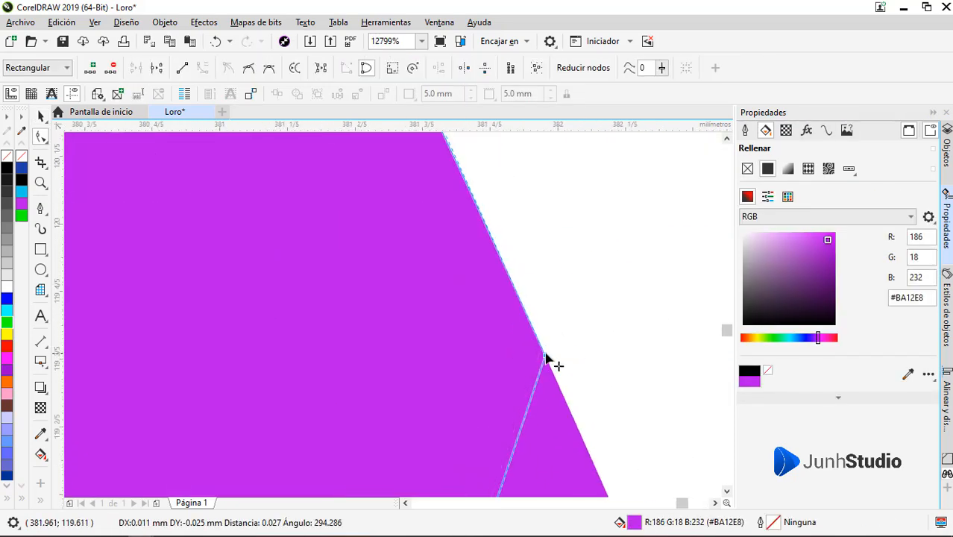
scroll(552, 348, down, 5)
key(space)
scroll(587, 288, down, 3)
key(F10)
scroll(600, 298, up, 3)
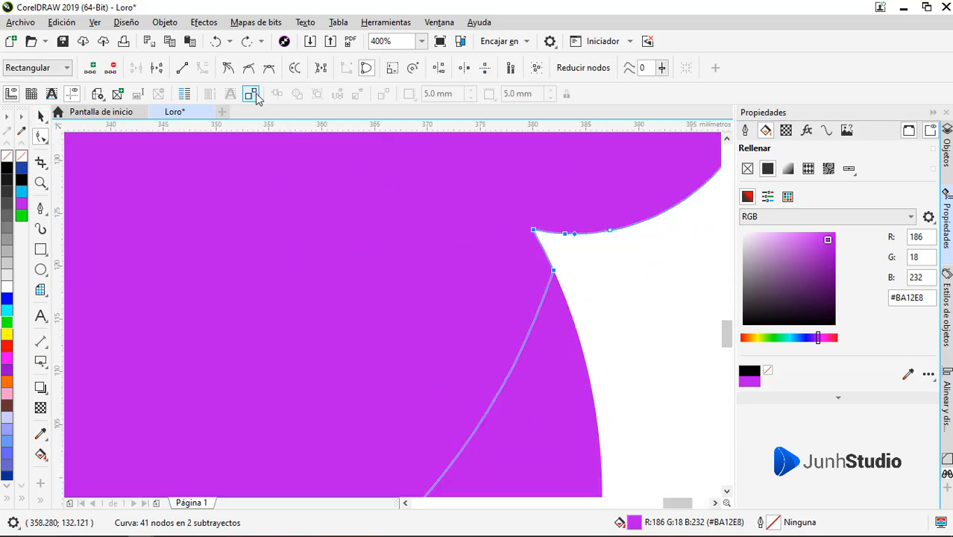
scroll(561, 266, up, 2)
drag(534, 284, 536, 289)
scroll(566, 254, down, 4)
scroll(518, 314, up, 1)
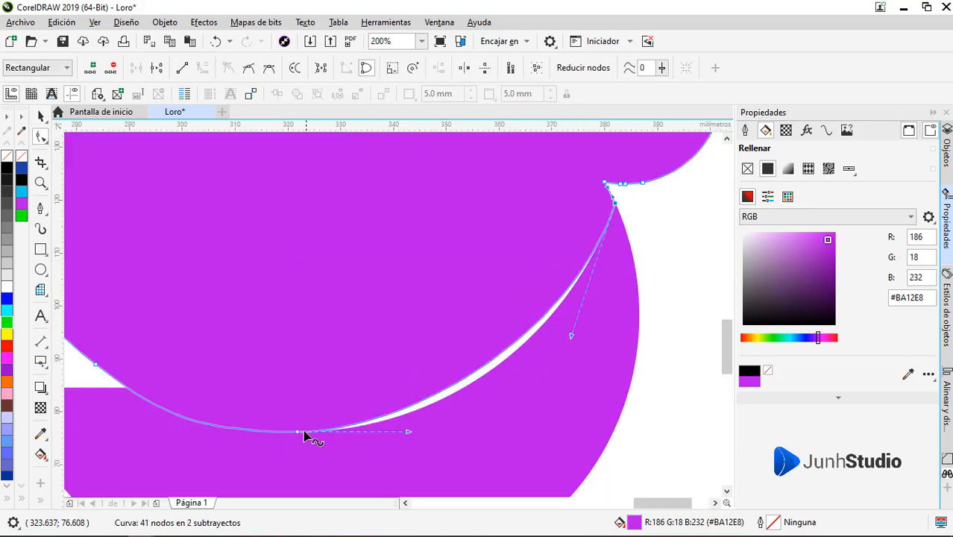
Step: Delete the extra node on the copy's lower wing edge and reshape the curve to close the gap with the tail
double_click(302, 429)
drag(548, 407, 551, 424)
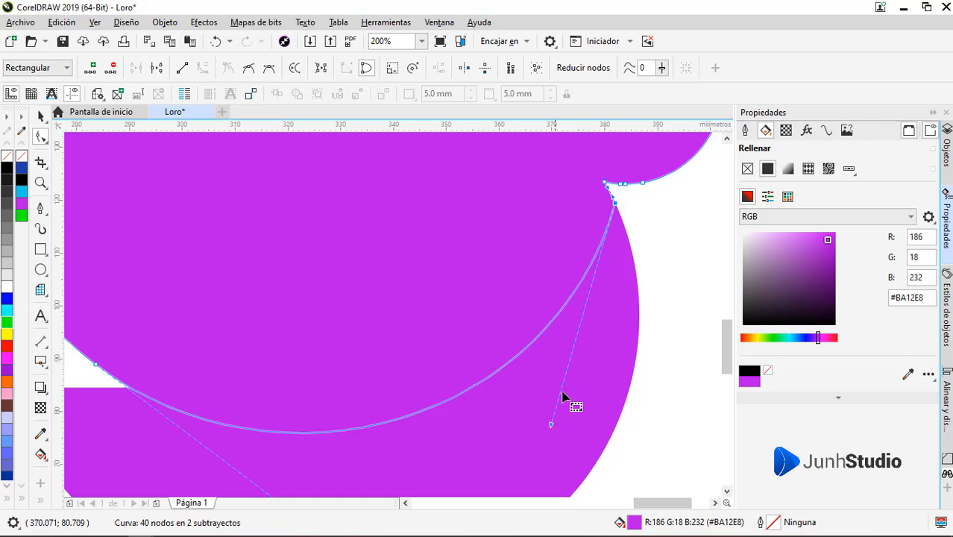
scroll(587, 352, down, 1)
key(space)
Step: Weld the copy's tail to its body and place the resulting one-piece silhouette exactly over the original parrot
shift+click(586, 353)
click(404, 68)
scroll(554, 366, down, 2)
key(F10)
scroll(566, 279, up, 1)
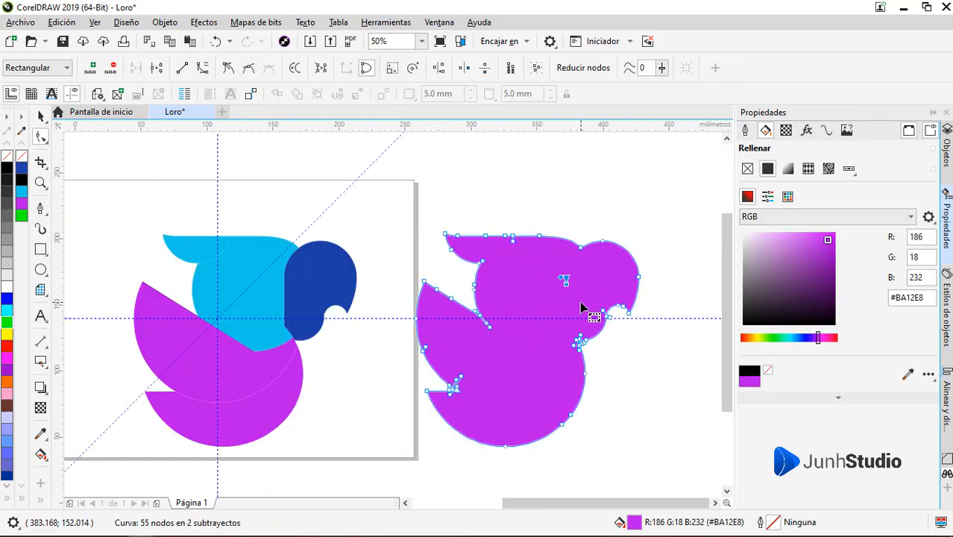
scroll(579, 346, up, 4)
scroll(569, 351, down, 2)
key(space)
scroll(552, 345, down, 2)
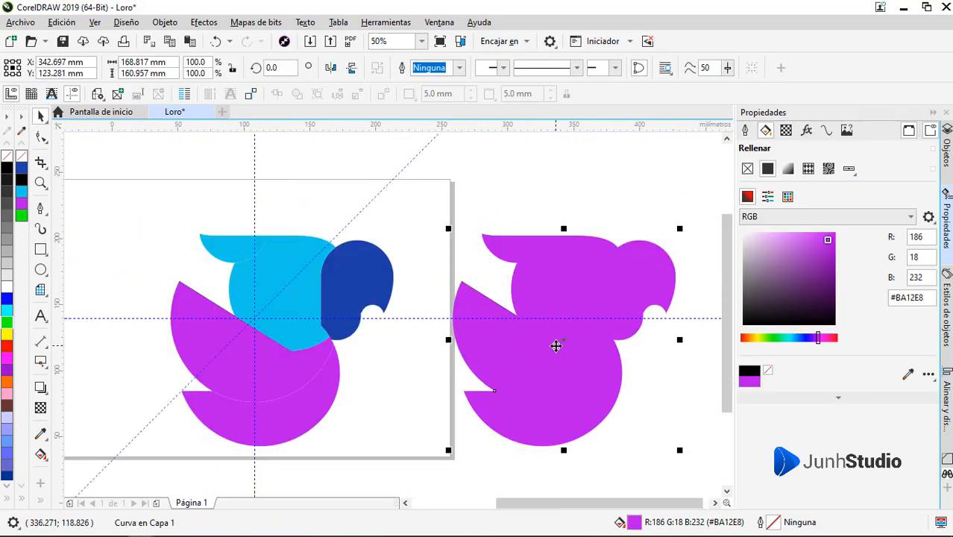
drag(481, 235, 202, 236)
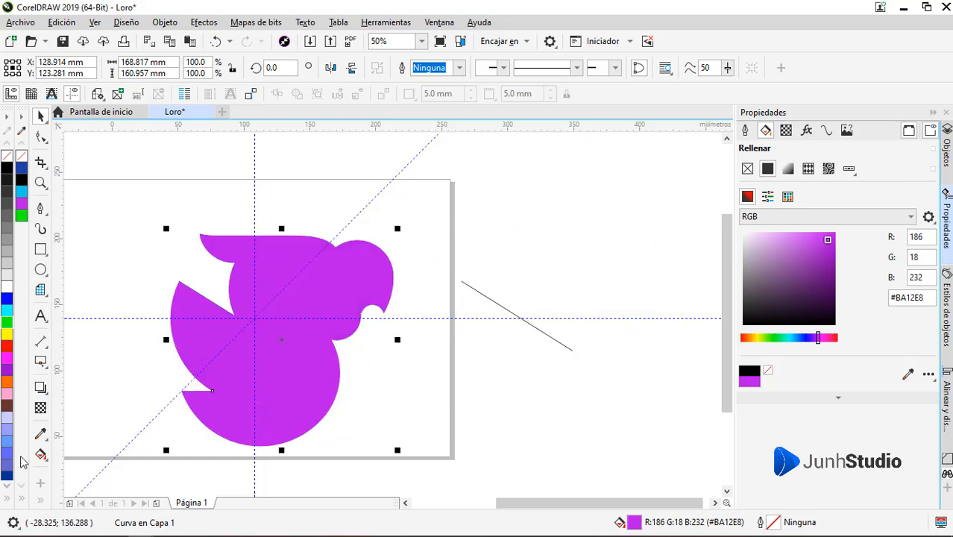
Step: Apply a linear gradient from the silhouette's tail up to its head, with a sampled dark green as the start color
key(g)
drag(226, 410, 335, 247)
click(225, 412)
click(260, 407)
click(362, 378)
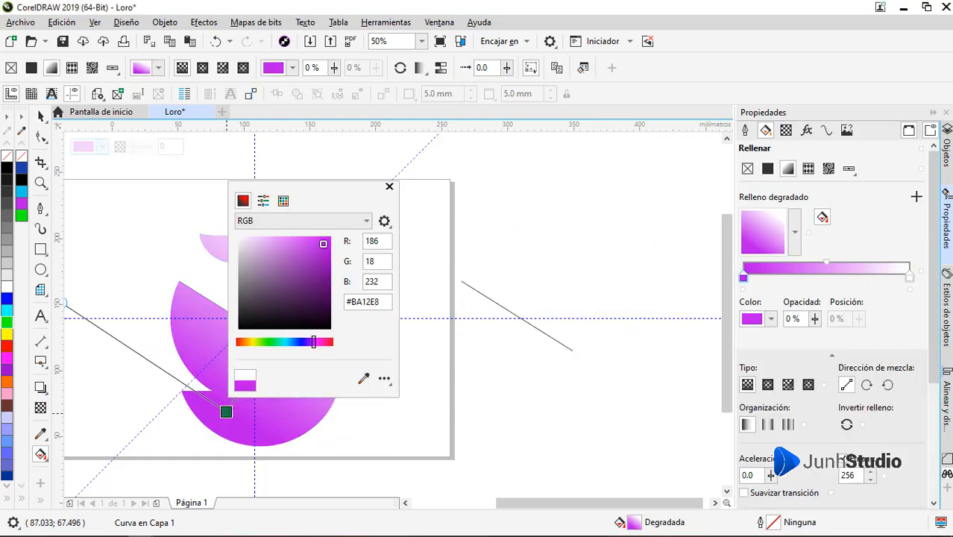
click(8, 7)
click(268, 414)
Step: Set the gradient's end color near the head to a brighter green, starting from a sampled green
click(334, 247)
click(363, 246)
click(473, 447)
click(543, 292)
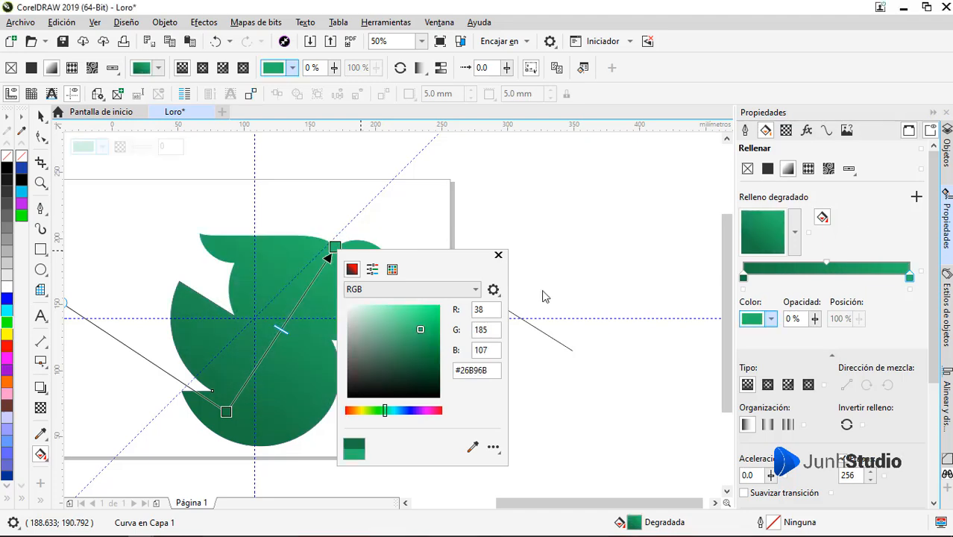
drag(421, 322, 421, 318)
click(41, 117)
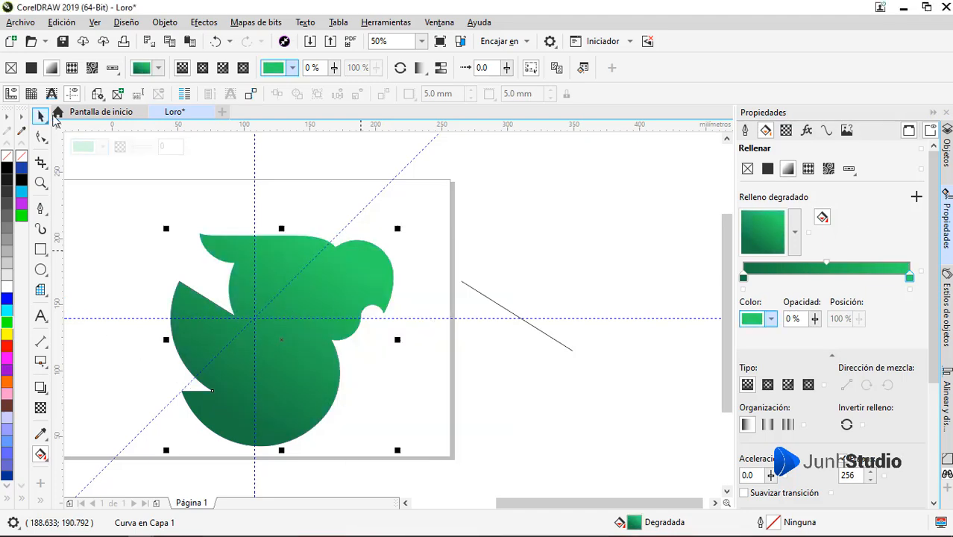
Step: Delete the leftover slanted line outside the page and select the green parrot silhouette
drag(489, 317, 631, 296)
click(639, 283)
key(Delete)
click(496, 266)
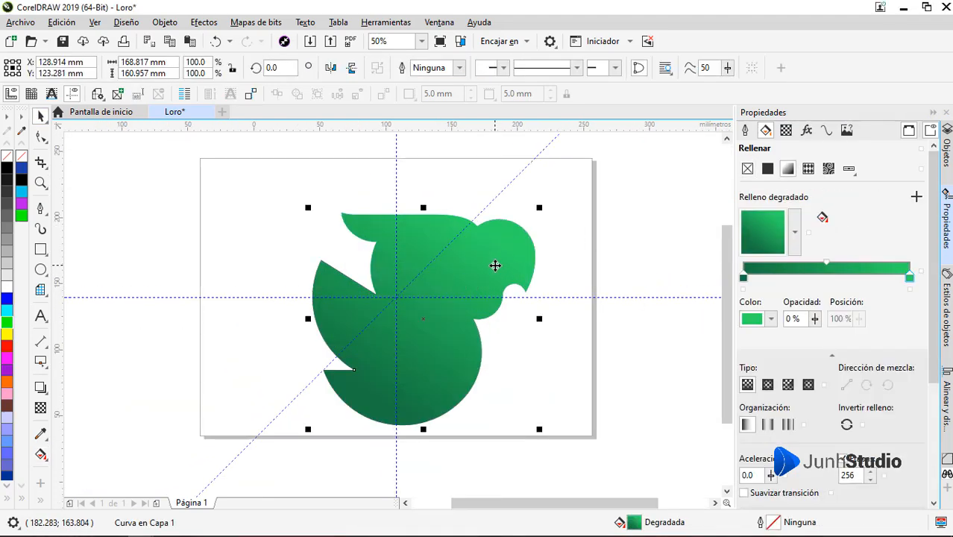
Step: Send the green gradient silhouette behind the colored parrot pieces and remove the leftover slanted line across the body
key(shift+Page_Down)
click(440, 267)
shift+click(507, 260)
shift+click(403, 338)
shift+click(439, 398)
key(shift+Page_Down)
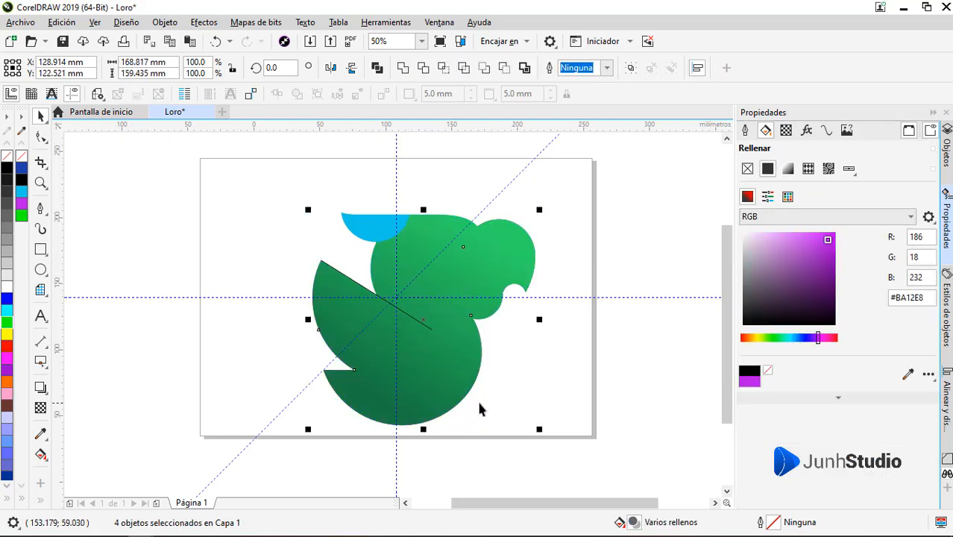
click(421, 322)
key(Delete)
click(420, 242)
key(Delete)
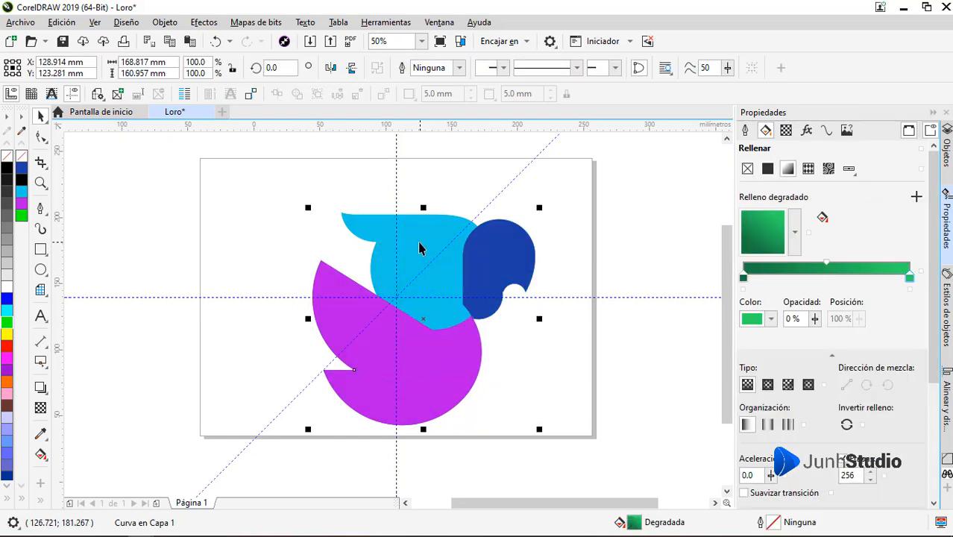
Step: Apply a horizontal linear gradient to the cyan wing tip, with green as its start color at the outer end
click(372, 222)
scroll(372, 222, up, 2)
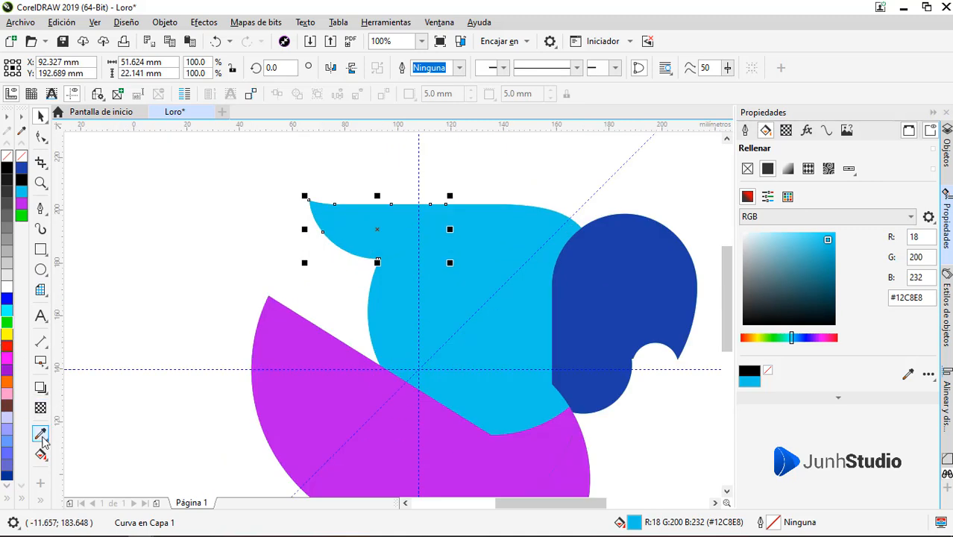
click(42, 455)
drag(321, 216, 437, 217)
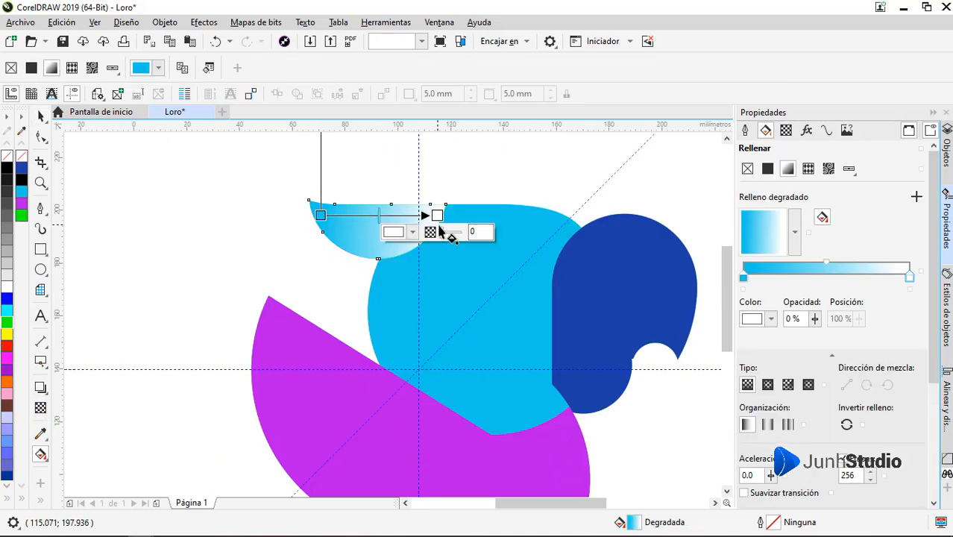
click(320, 215)
click(286, 232)
Step: Set the wing tip gradient's end color to a lighter green and fade the tip toward the body with a linear transparency
click(435, 215)
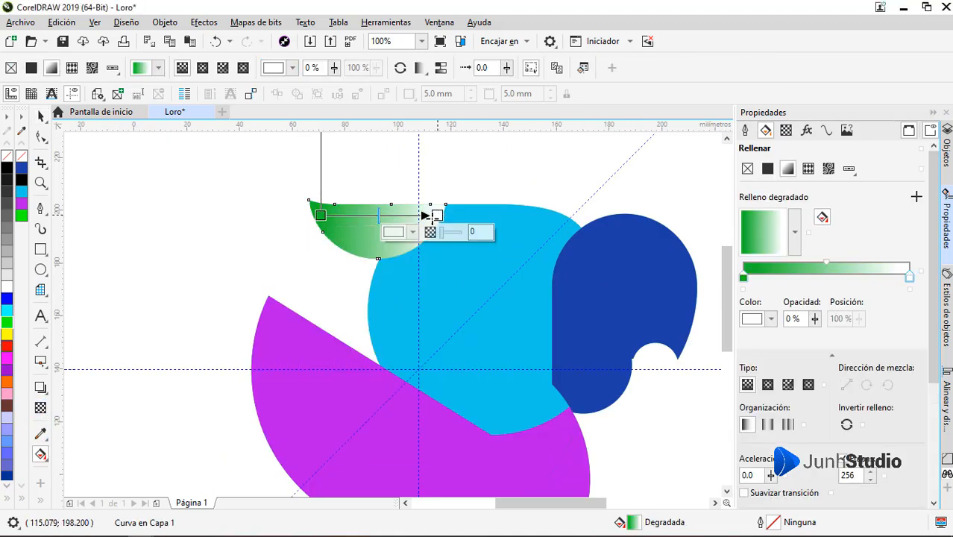
click(404, 232)
click(423, 401)
click(462, 315)
click(41, 117)
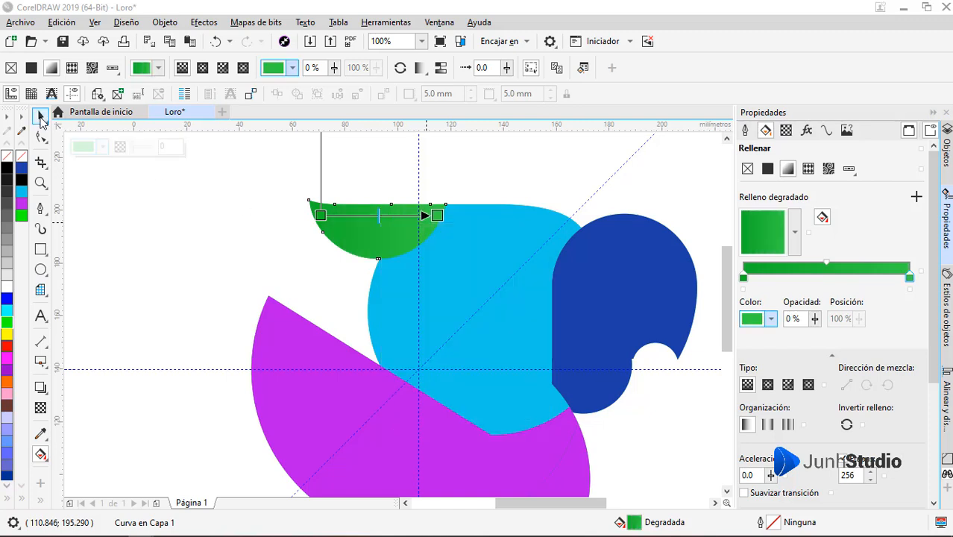
click(41, 408)
drag(354, 224, 437, 224)
key(space)
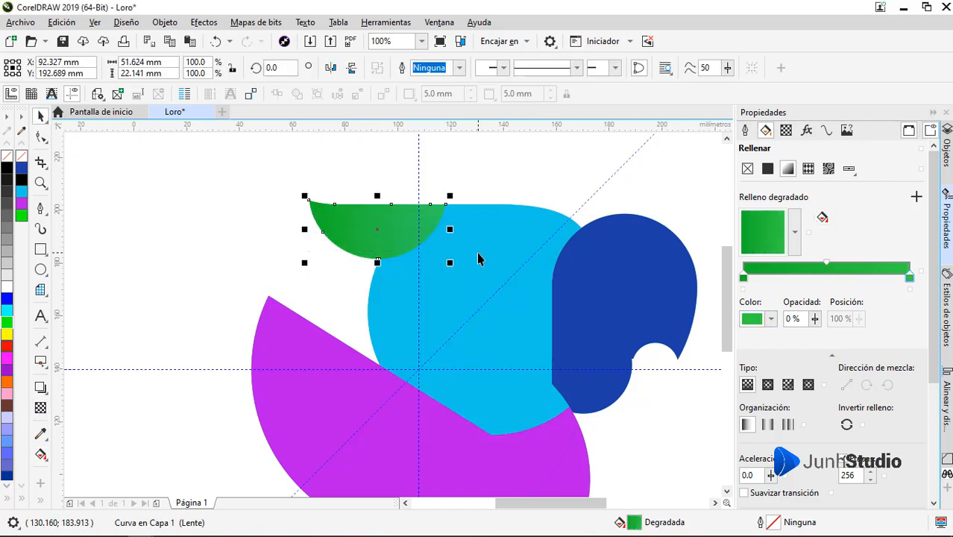
Step: Apply a diagonal linear gradient to the cyan body piece, rising toward the head, with a light green end color
click(479, 258)
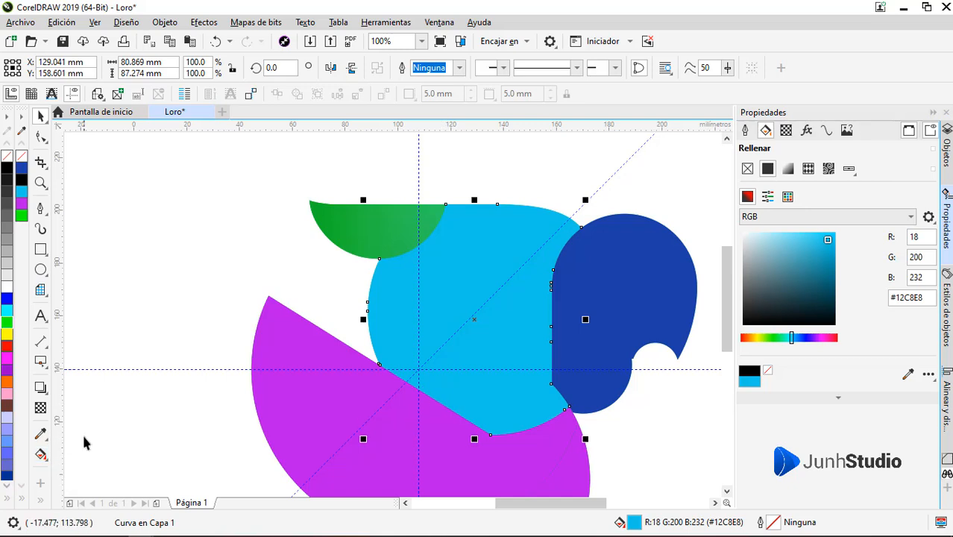
click(41, 454)
drag(402, 409, 529, 238)
click(563, 232)
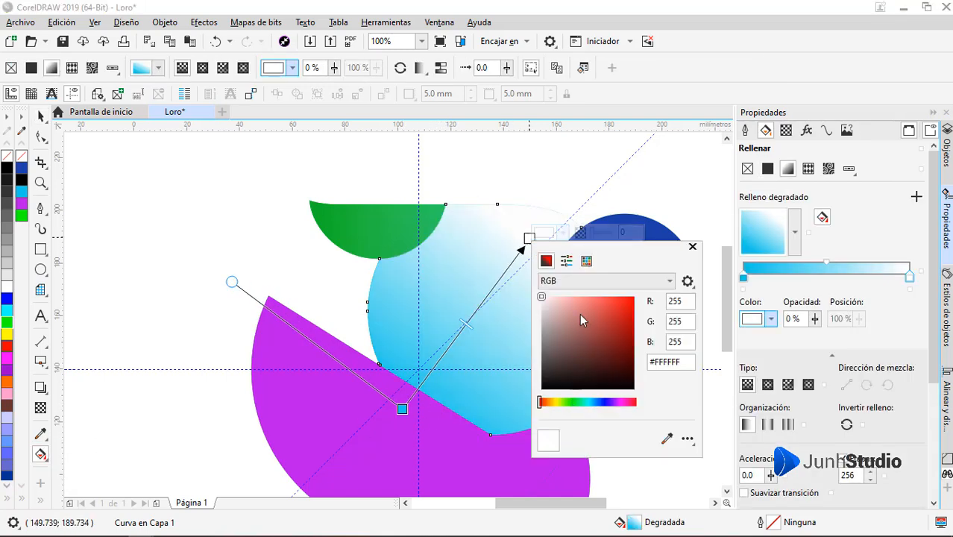
click(580, 314)
click(572, 402)
click(602, 303)
Step: Set the start color of the body piece's gradient to dark green
click(402, 408)
click(436, 403)
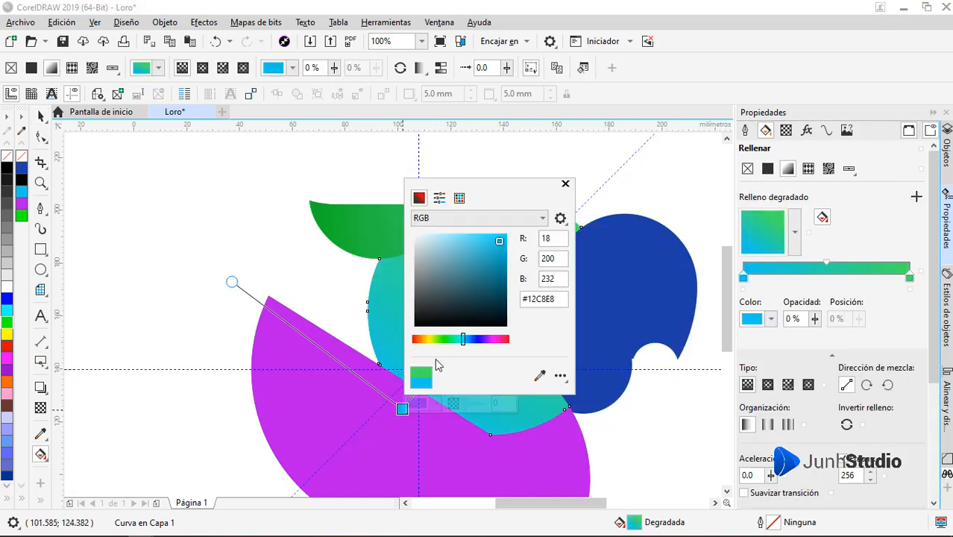
click(505, 281)
key(space)
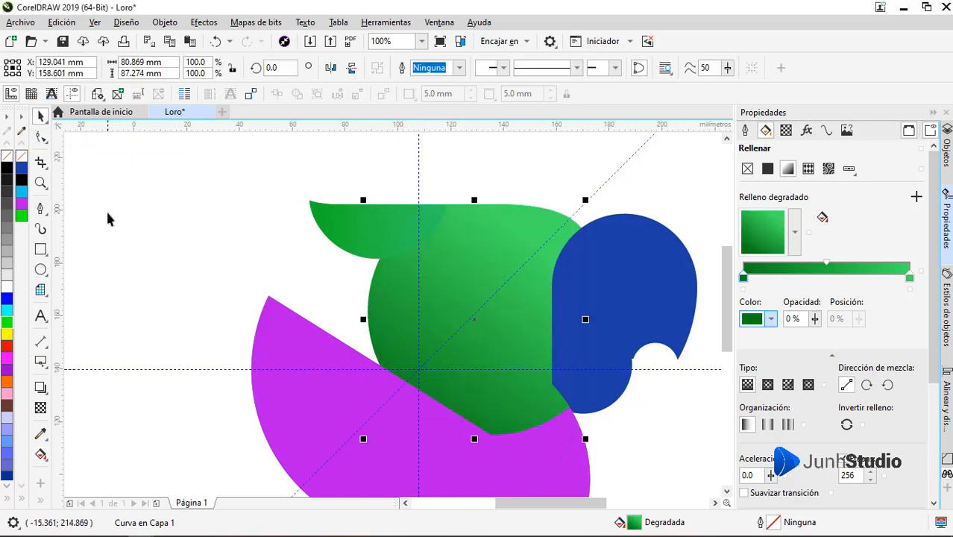
Step: Add a linear transparency across the body piece from its lower part toward the head and shorten its span
click(41, 455)
drag(402, 404, 443, 381)
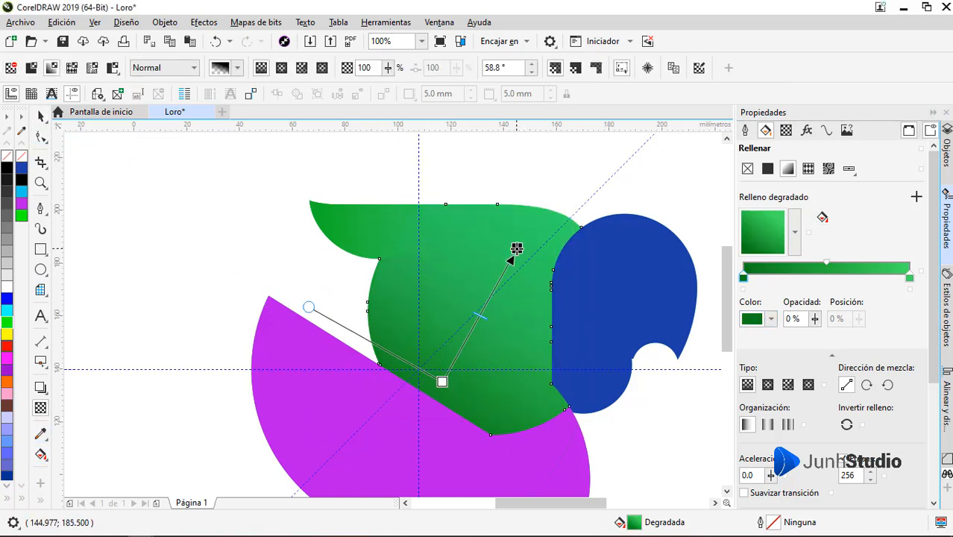
mouse_move(514, 248)
mouse_down()
mouse_move(485, 265)
mouse_move(516, 251)
mouse_up()
drag(442, 382, 462, 332)
key(space)
Step: Apply a diagonal linear gradient to the blue head piece from its lower lobe up to the crown, ending in bright yellow
drag(648, 299, 570, 284)
click(571, 283)
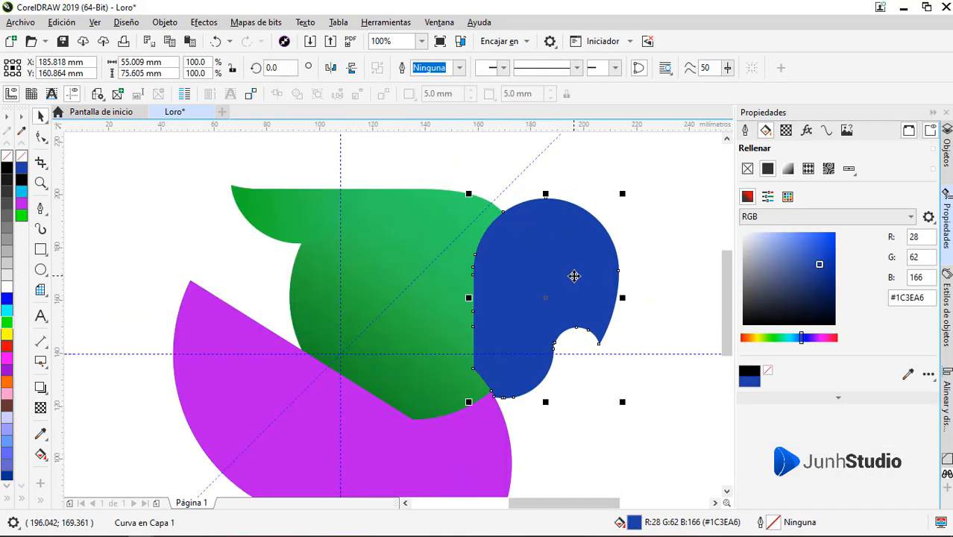
key(F7)
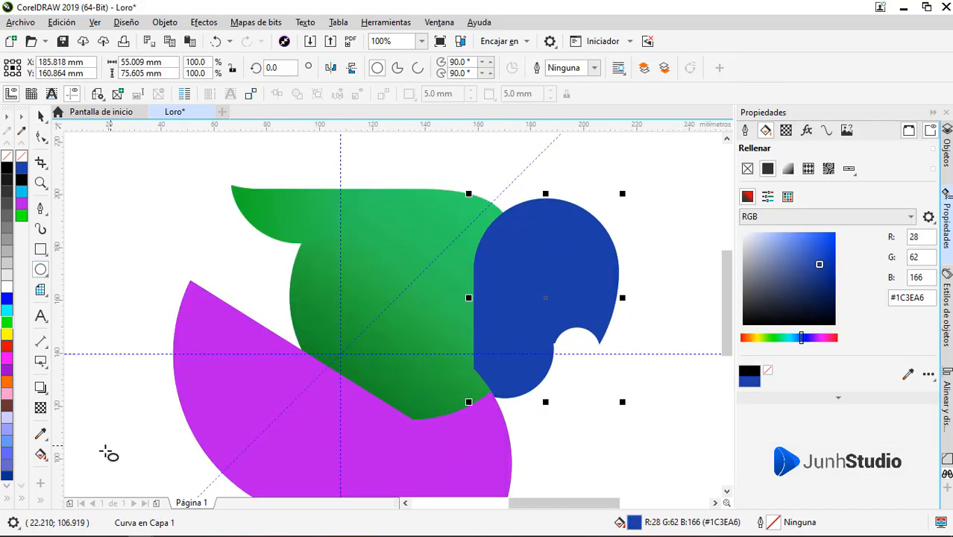
click(41, 455)
drag(520, 353, 605, 223)
click(622, 218)
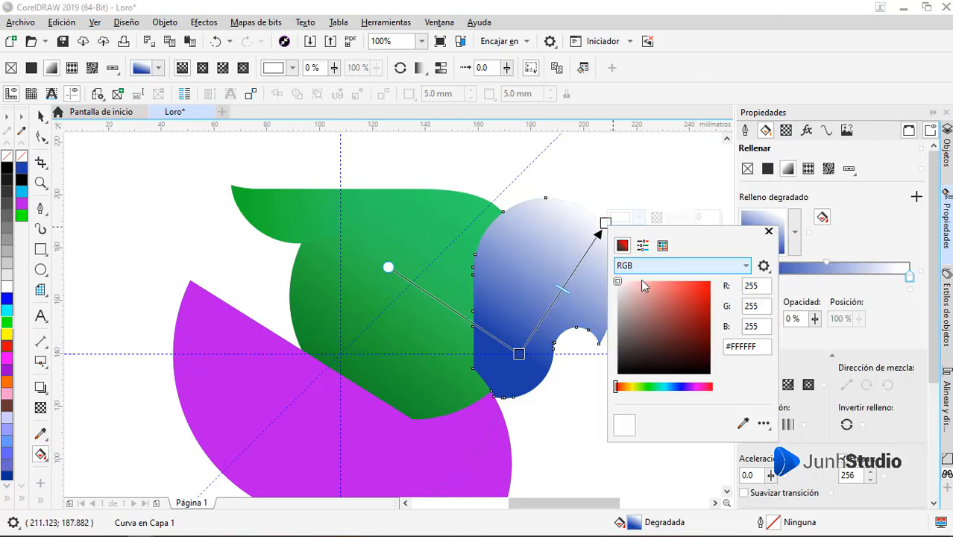
click(632, 386)
click(709, 293)
drag(715, 284, 714, 278)
Step: Set the start color of the head gradient at the lower lobe to a reddish orange-brown
click(519, 353)
click(536, 349)
click(623, 285)
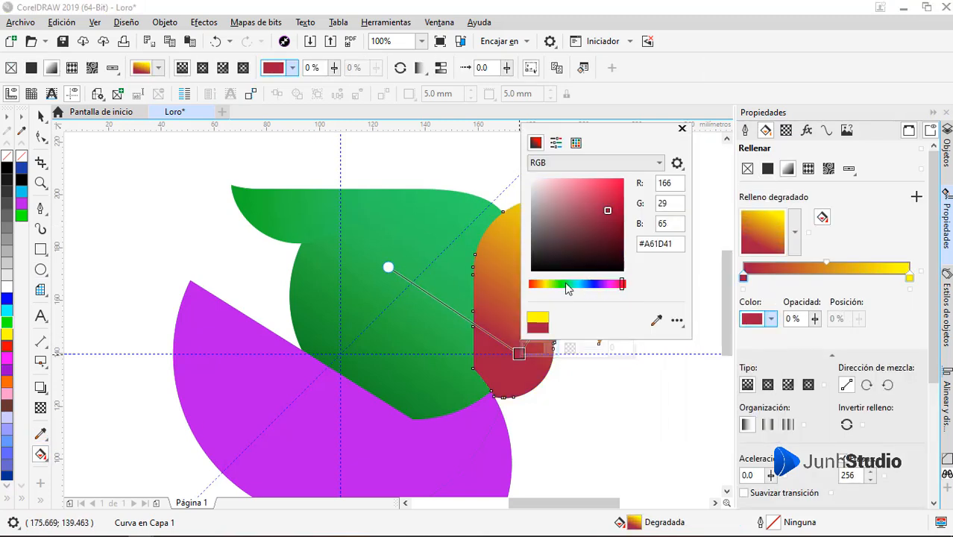
click(535, 286)
key(space)
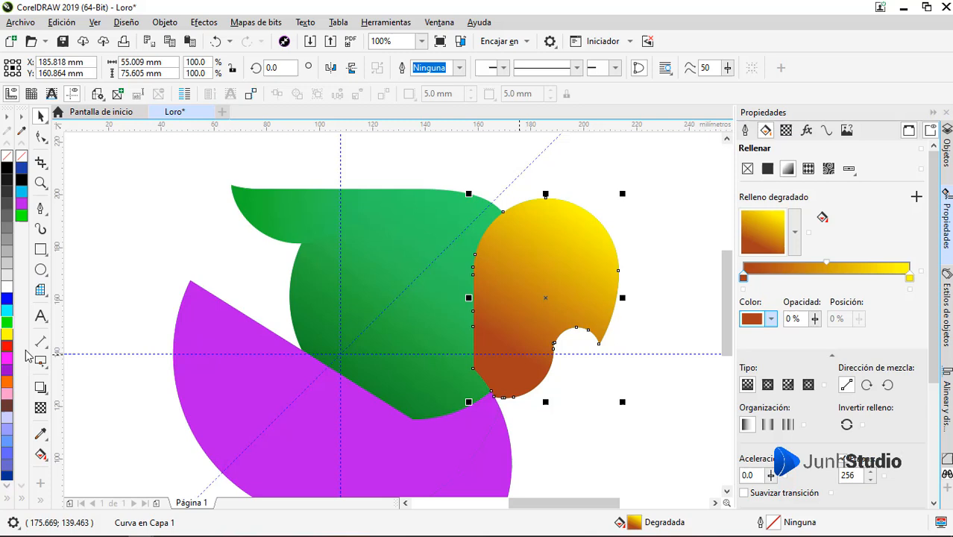
Step: Draw a circle about 62.7 mm in diameter over the upper head, aligned with the head's back edge
click(41, 270)
drag(655, 184, 466, 371)
drag(660, 376, 643, 373)
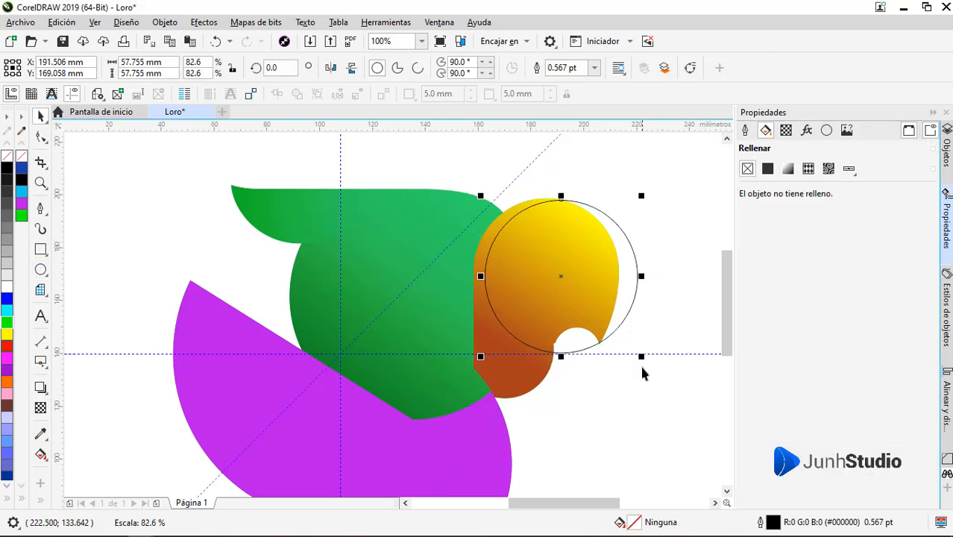
drag(543, 274, 542, 275)
drag(624, 197, 627, 193)
drag(628, 357, 637, 366)
drag(607, 321, 613, 316)
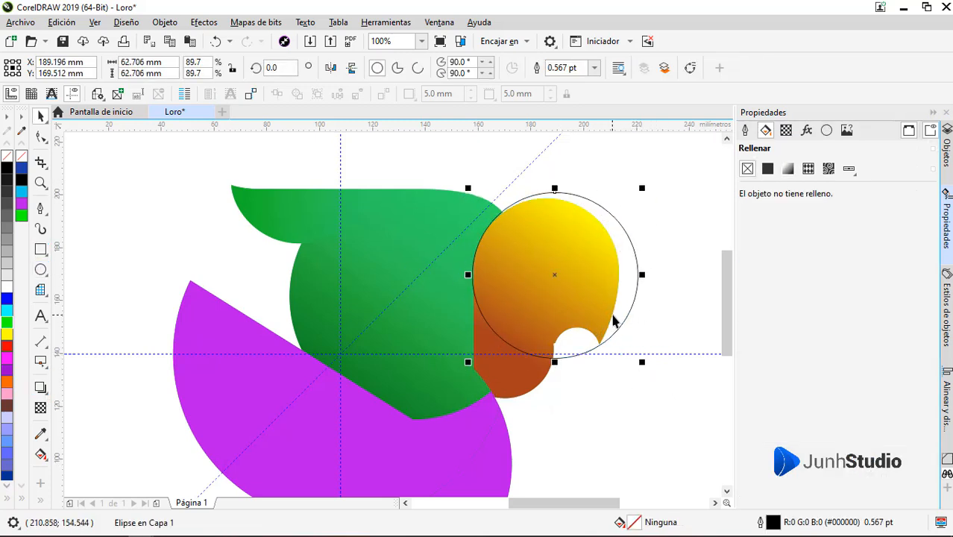
Step: Fill the head circle with solid golden yellow, #C7A300
click(768, 169)
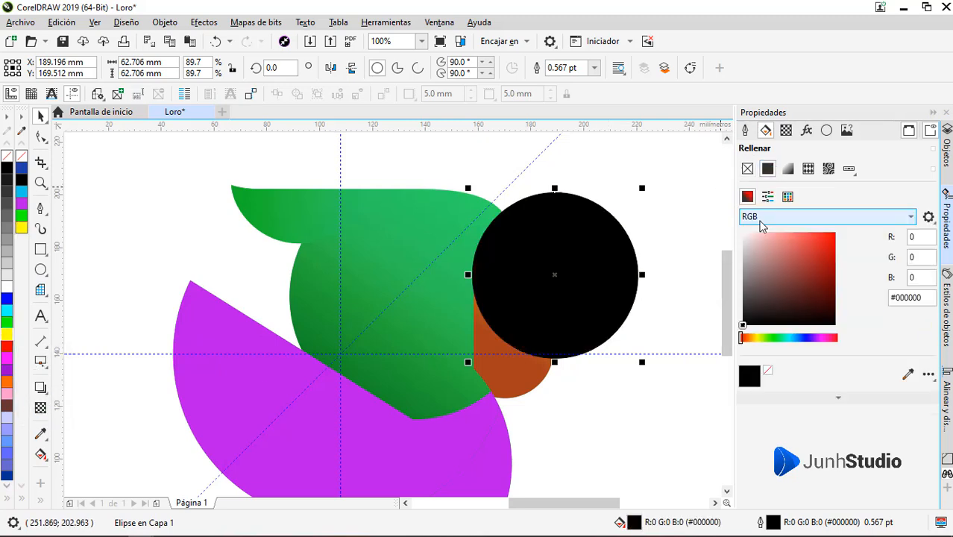
click(754, 338)
click(822, 253)
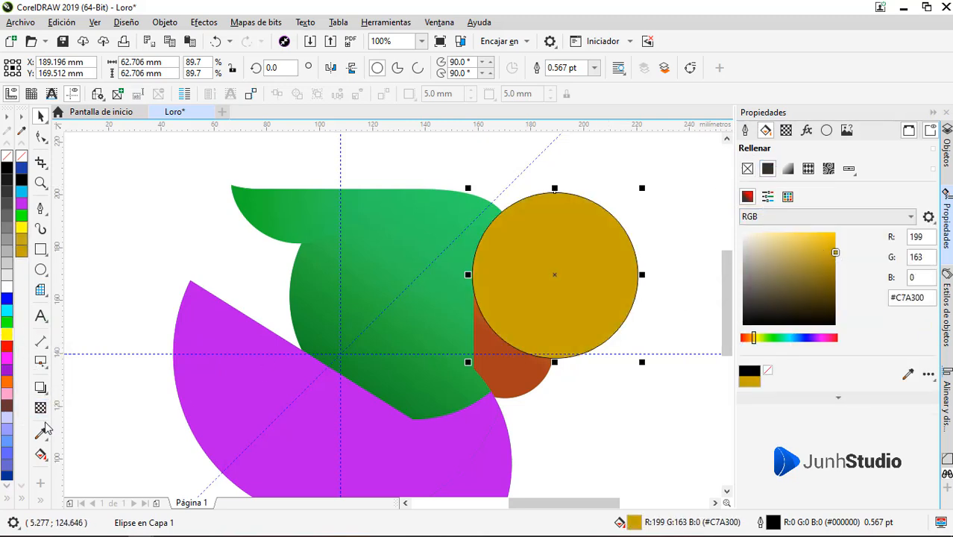
Step: Give the head circle a vertical linear gradient from orange at its base to bright yellow at its top
click(41, 454)
drag(571, 327, 573, 213)
click(608, 204)
click(600, 372)
click(660, 272)
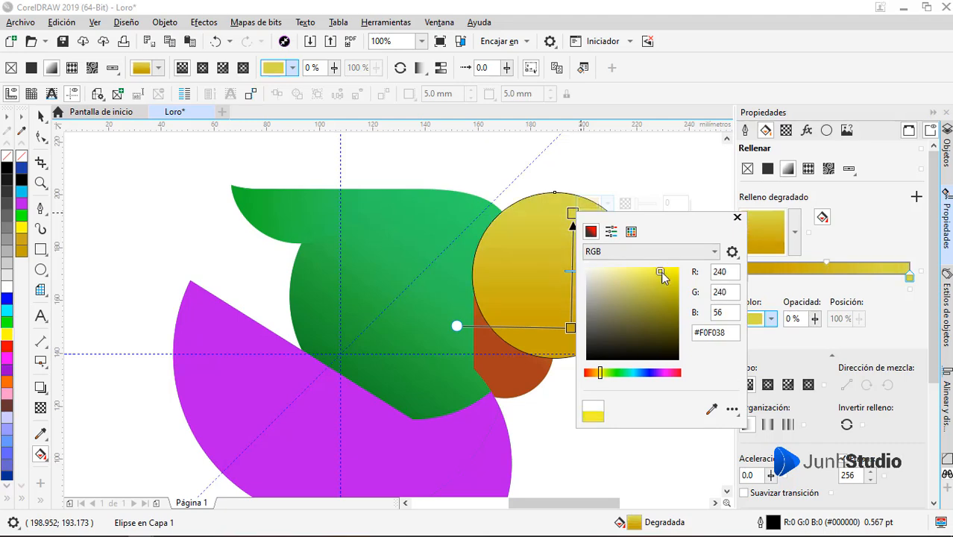
click(570, 328)
drag(589, 253, 592, 254)
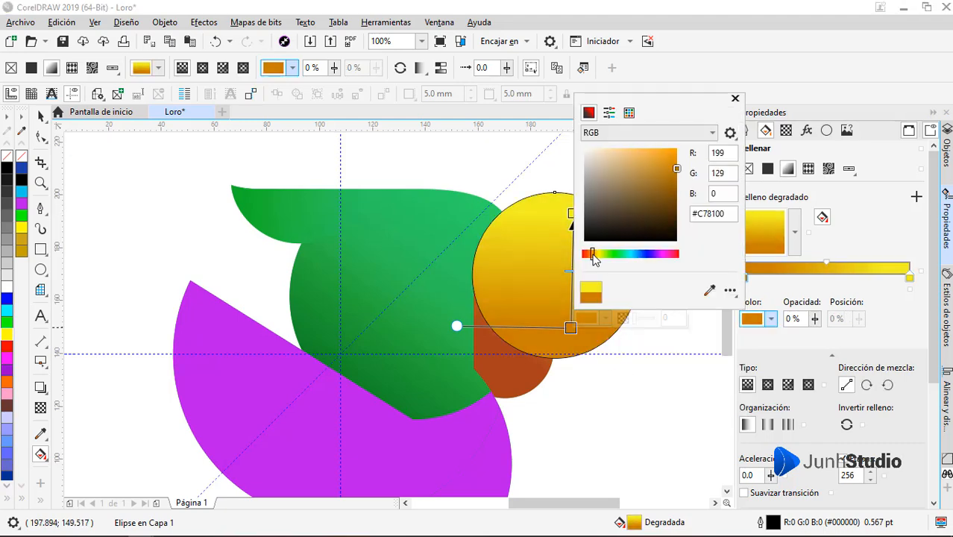
Step: Place the gradient circle inside the head piece as a PowerClip and remove the circle's outline
click(41, 117)
right_click(528, 297)
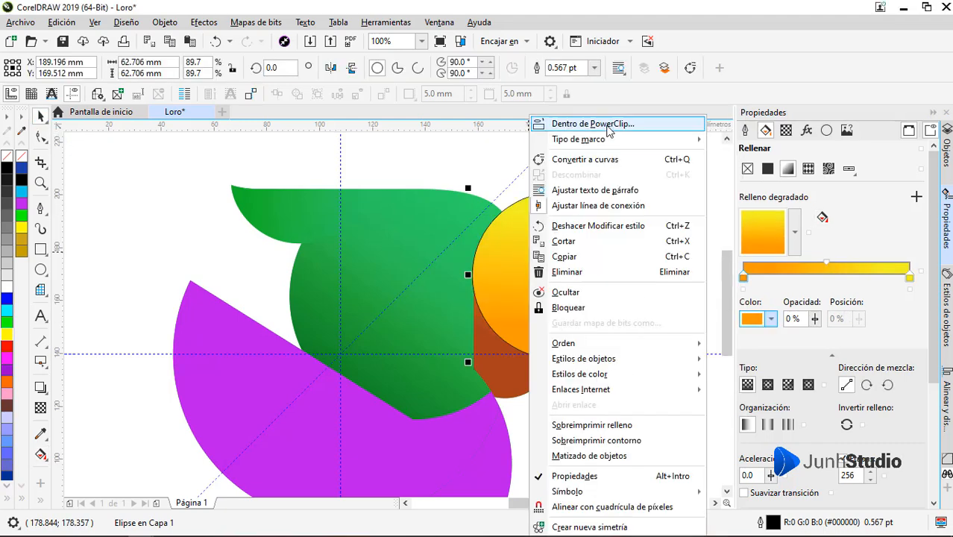
click(611, 125)
click(528, 296)
ctrl+click(527, 294)
right_click(22, 158)
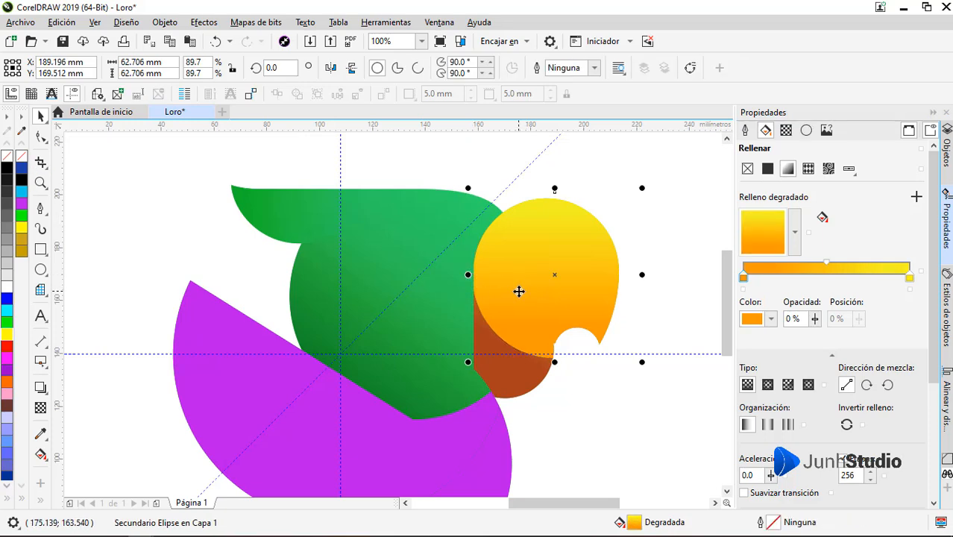
Step: Shrink the clipped circle to about 56 mm, convert it to curves and stretch its front edge beyond the beak
drag(641, 361, 625, 351)
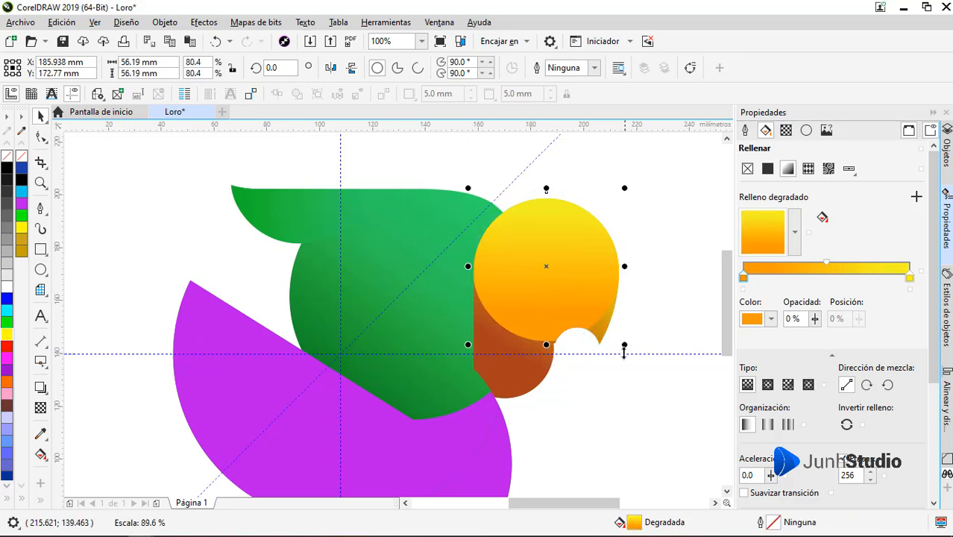
right_click(585, 315)
click(660, 157)
key(F10)
drag(643, 313, 643, 389)
key(space)
Step: Add a diagonal linear transparency to the clipped yellow shape fading toward the beak, and finish editing the PowerClip contents
click(498, 266)
click(94, 147)
click(550, 272)
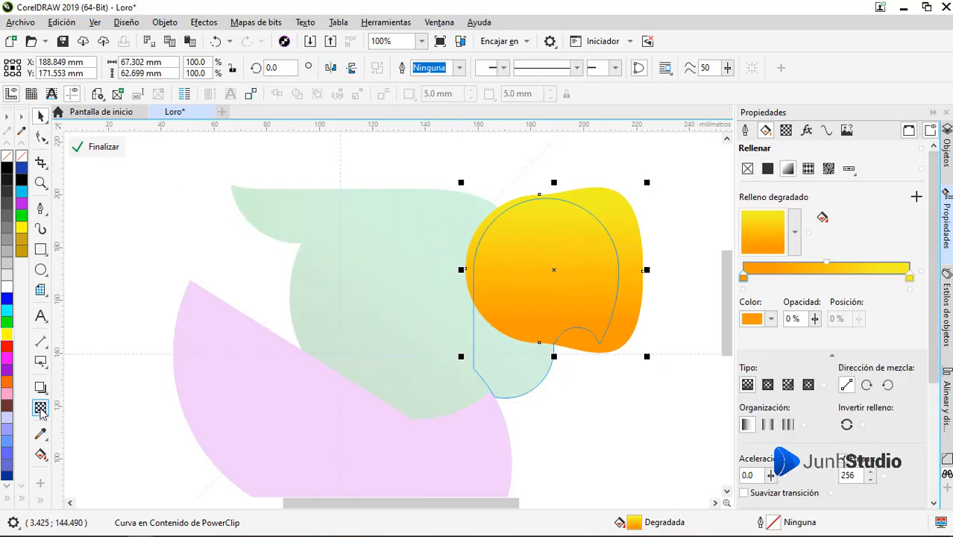
click(41, 407)
drag(481, 238, 589, 315)
key(space)
click(111, 153)
click(653, 283)
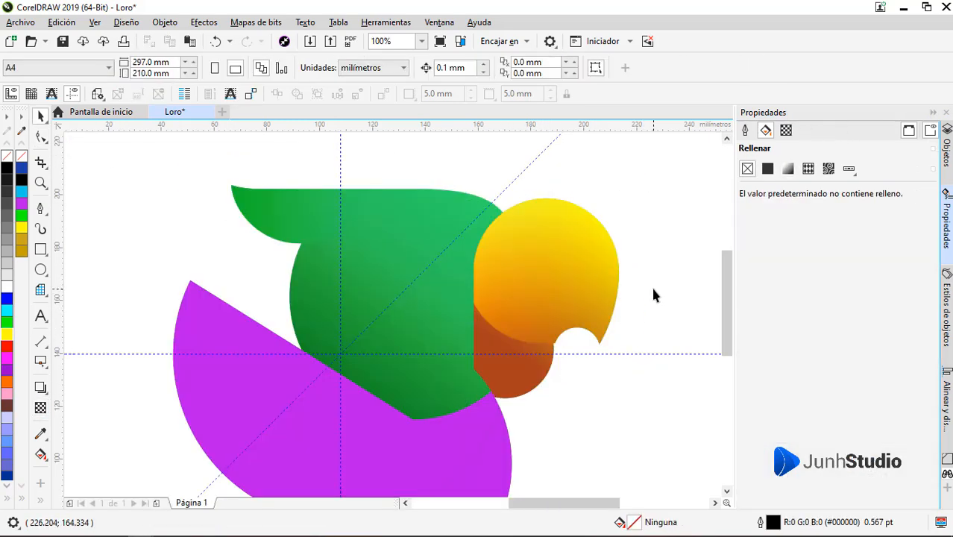
Step: Redirect the head piece's gradient from the lower lobe toward the beak tip and set its end color to #FFBB00
click(511, 367)
key(g)
drag(483, 353, 629, 322)
click(629, 323)
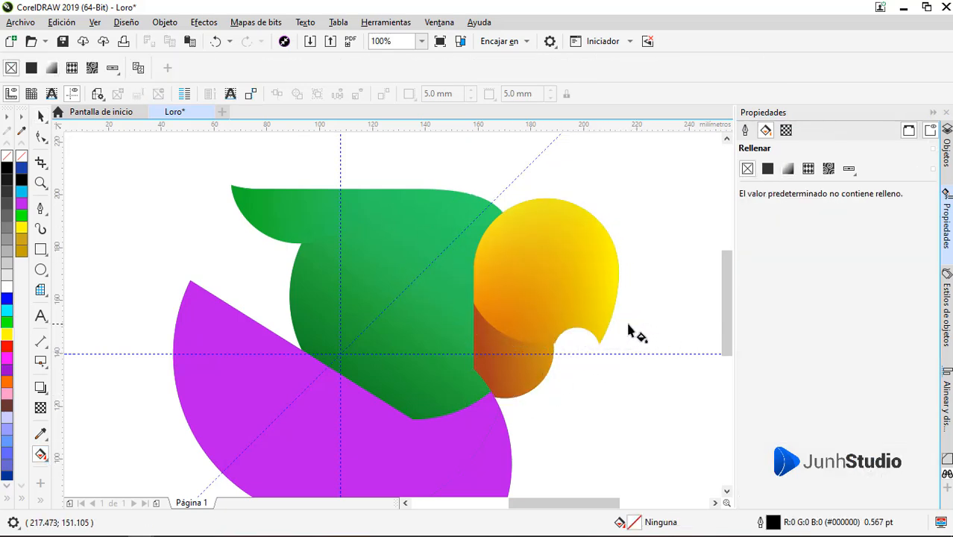
click(617, 339)
click(605, 275)
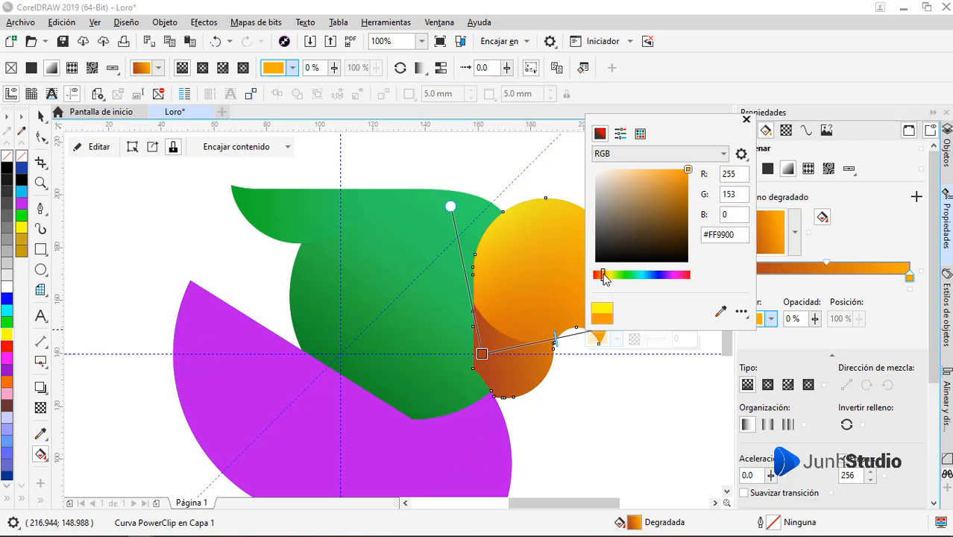
drag(603, 275, 606, 276)
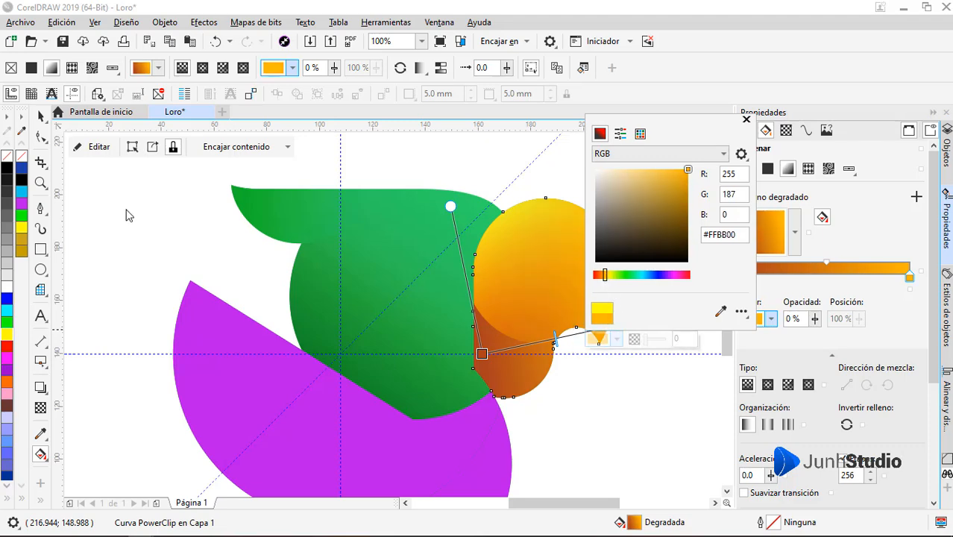
Step: Delete surplus nodes on the green silhouette at the inner corner of the beak notch and reshape the curve there
click(41, 117)
key(F10)
scroll(554, 342, up, 5)
drag(603, 309, 636, 305)
key(Delete)
click(633, 301)
click(601, 310)
key(Delete)
click(655, 303)
drag(575, 319, 623, 326)
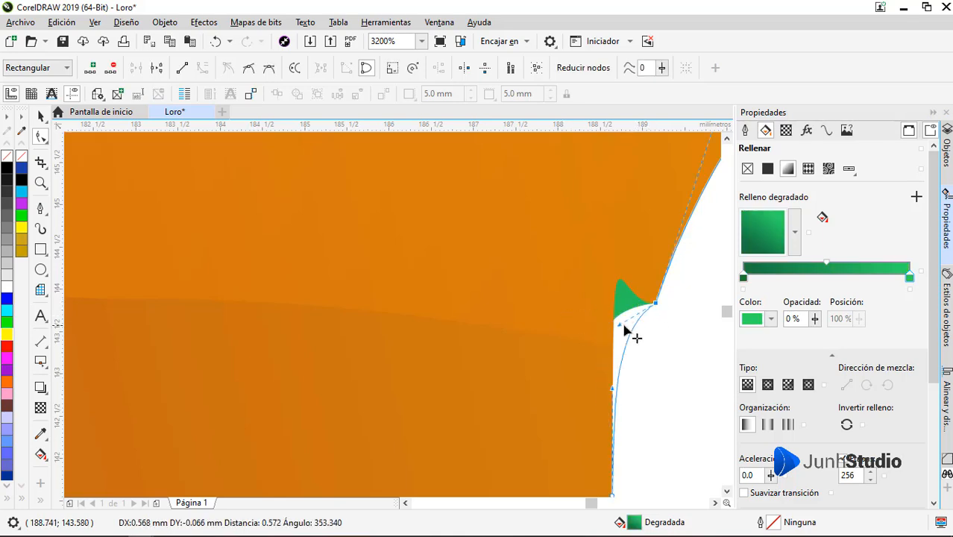
Step: Reshape the green silhouette's curve just below the beak notch so it follows the outer edge of the orange lower lobe
scroll(625, 329, down, 6)
scroll(557, 315, up, 2)
scroll(557, 340, down, 2)
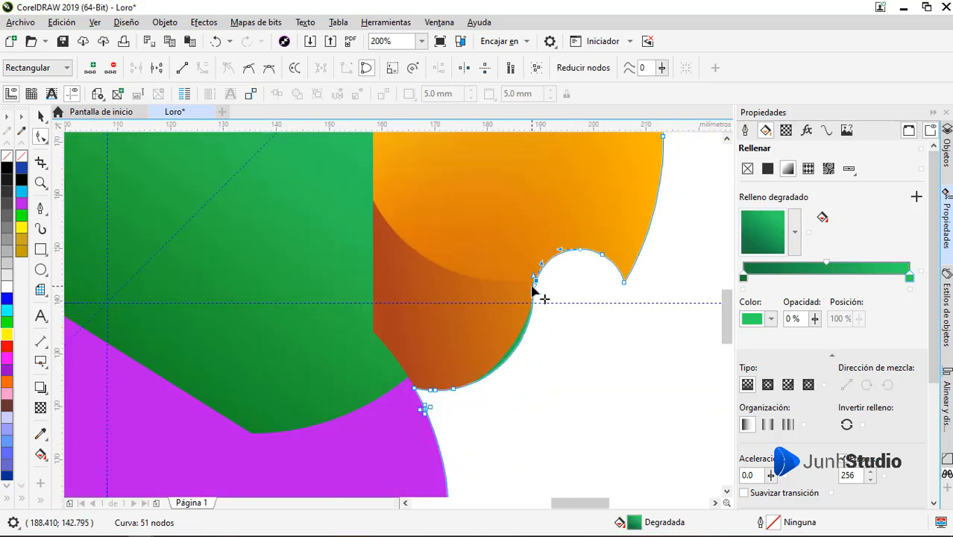
scroll(532, 290, up, 4)
drag(528, 245, 520, 288)
scroll(544, 221, down, 2)
scroll(547, 256, down, 1)
scroll(547, 256, up, 1)
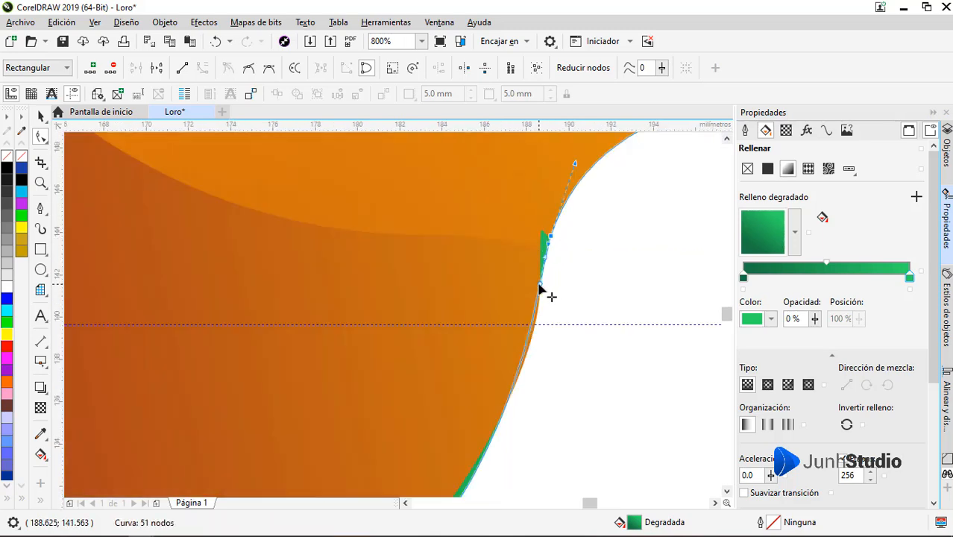
drag(498, 425, 515, 414)
scroll(508, 237, down, 1)
scroll(365, 429, up, 1)
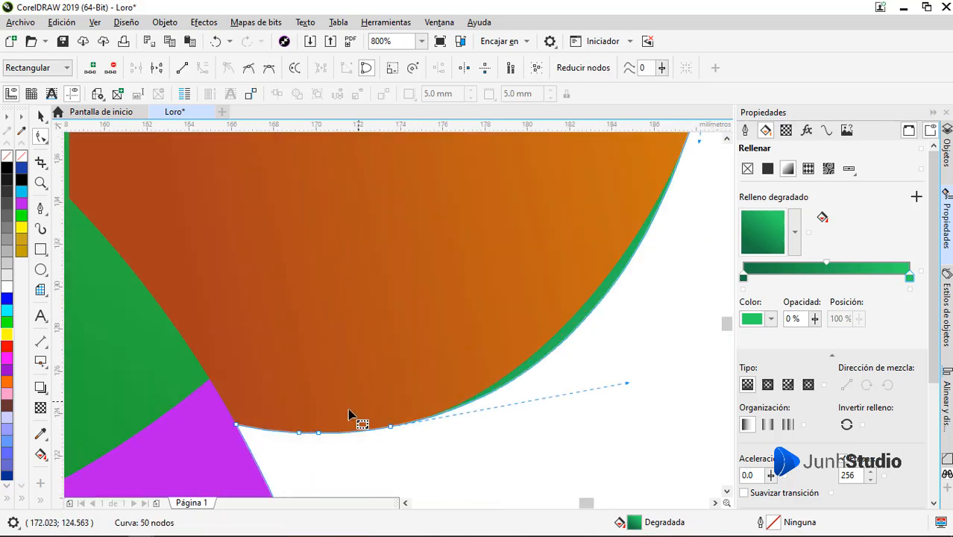
Step: Delete the silhouette's surplus nodes along the bottom of the lower lobe, then smooth the notch's inner corner node and adjust its handles
double_click(390, 428)
scroll(390, 386, down, 1)
click(556, 191)
scroll(557, 192, up, 1)
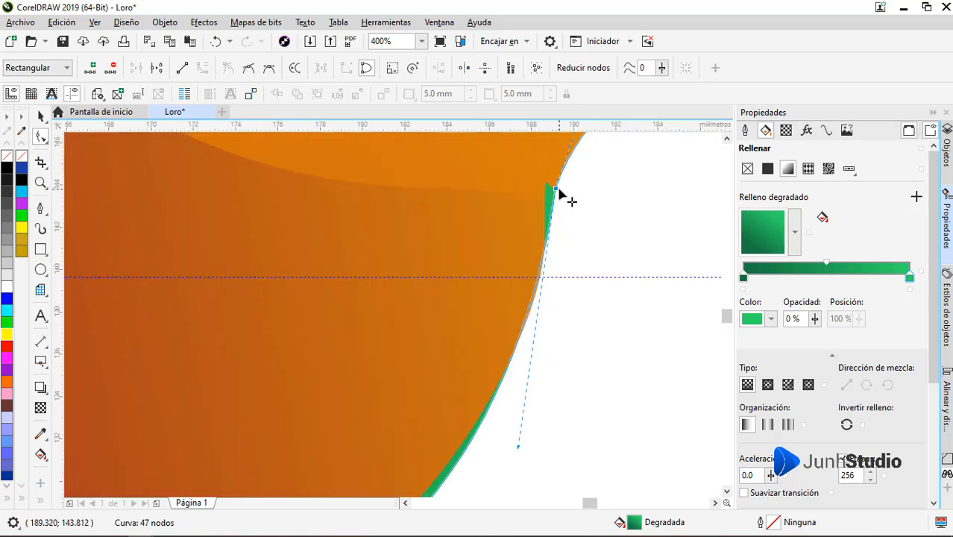
scroll(553, 216, down, 1)
click(269, 70)
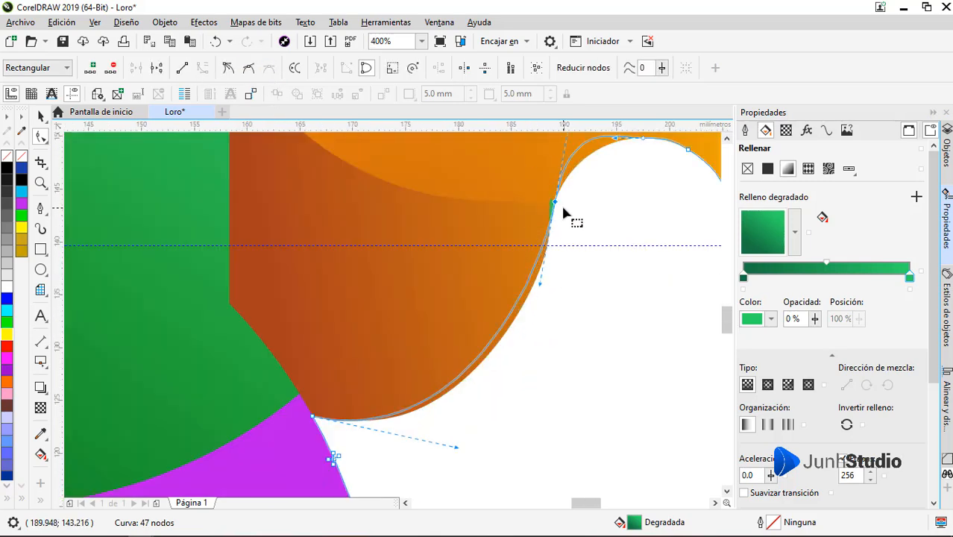
mouse_move(541, 285)
mouse_down()
mouse_move(552, 289)
mouse_move(528, 284)
mouse_up()
scroll(553, 289, down, 1)
scroll(564, 182, up, 2)
scroll(527, 286, down, 1)
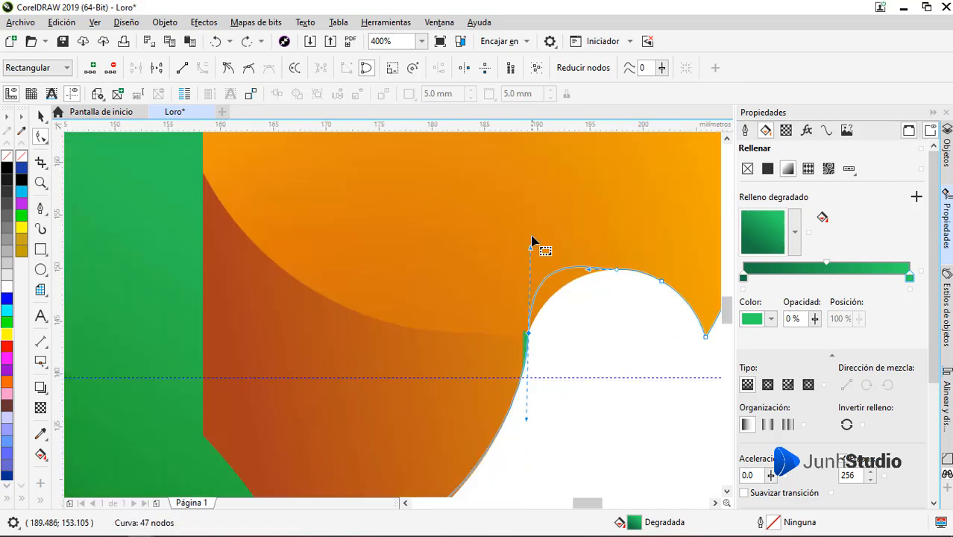
scroll(545, 298, up, 1)
scroll(549, 287, down, 1)
Step: Smooth the orange head piece's node at the inner corner of the beak notch and pull its curve handles vertical
key(space)
click(530, 305)
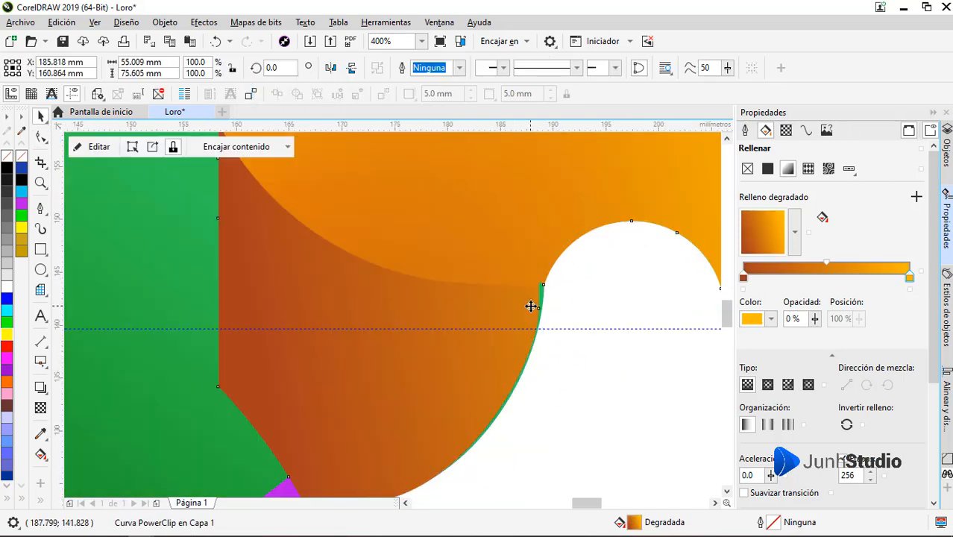
key(F10)
scroll(533, 275, up, 2)
scroll(547, 294, down, 2)
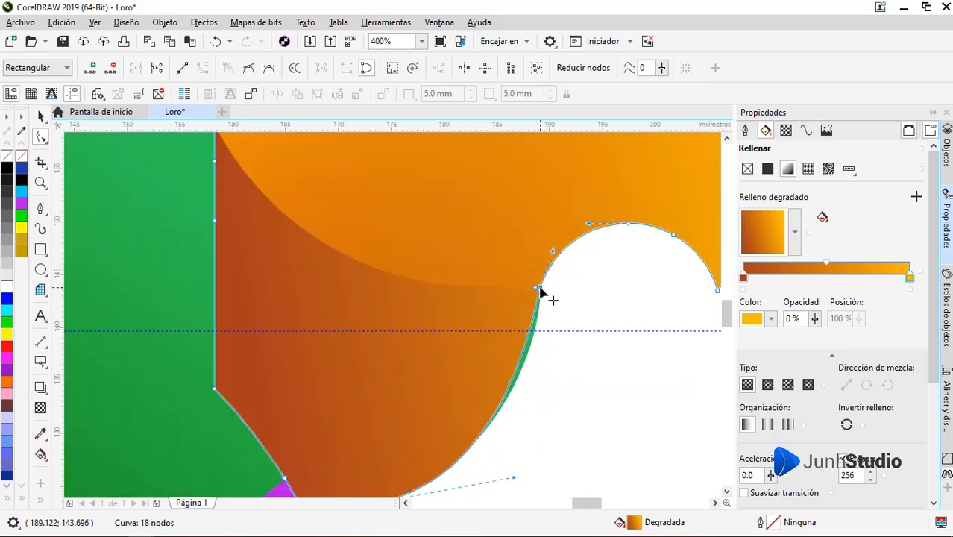
click(269, 72)
scroll(495, 296, down, 1)
scroll(503, 339, up, 1)
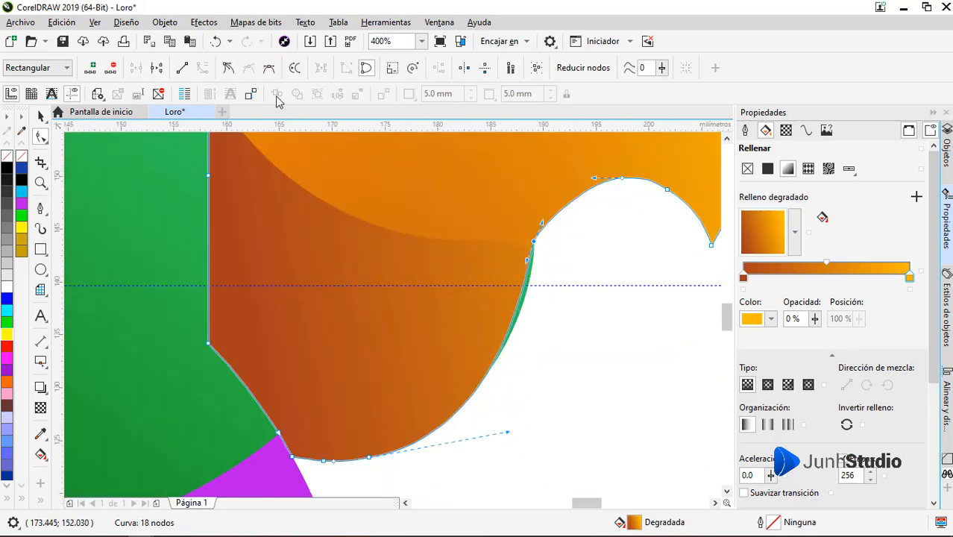
drag(542, 223, 535, 281)
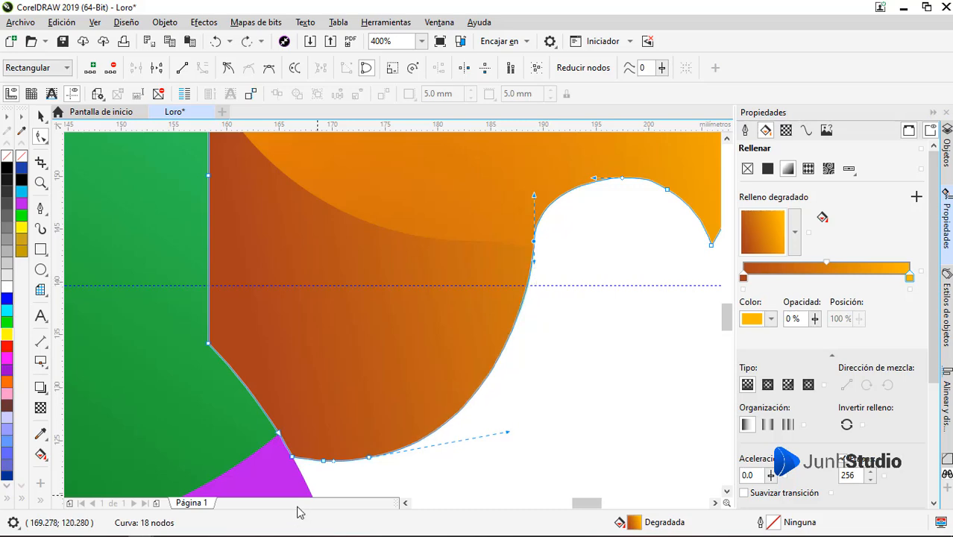
Step: Delete surplus nodes on the head piece along the lower lobe and notch arc, and reshape the notch curve to match the silhouette
key(Delete)
scroll(515, 265, down, 1)
scroll(589, 205, up, 1)
click(457, 302)
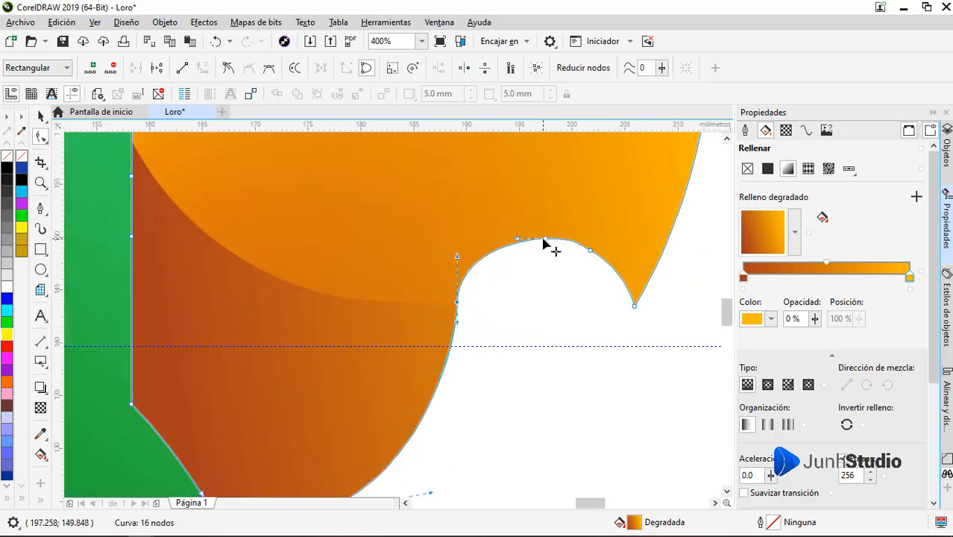
key(Delete)
click(590, 251)
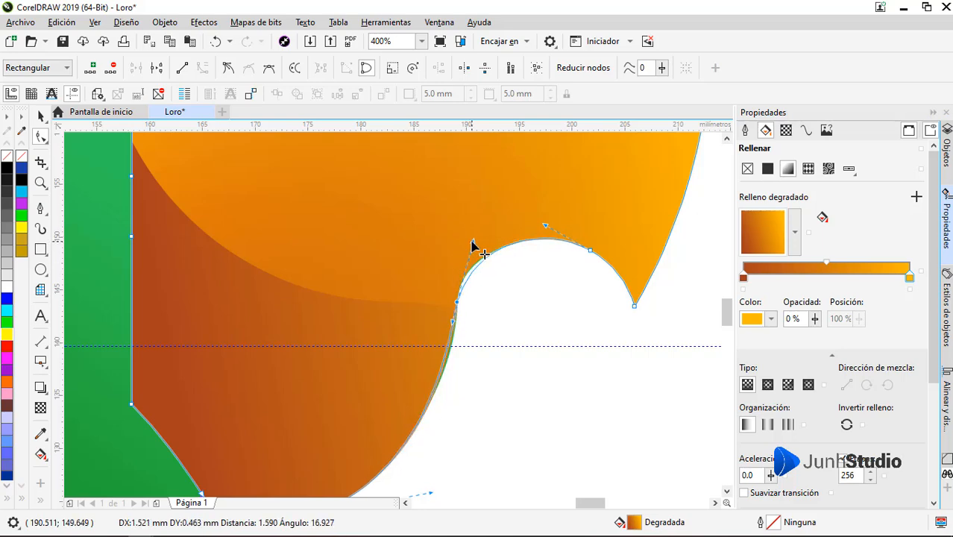
drag(471, 241, 472, 242)
scroll(460, 306, up, 2)
drag(451, 292, 464, 300)
scroll(460, 304, down, 2)
key(space)
scroll(567, 292, down, 1)
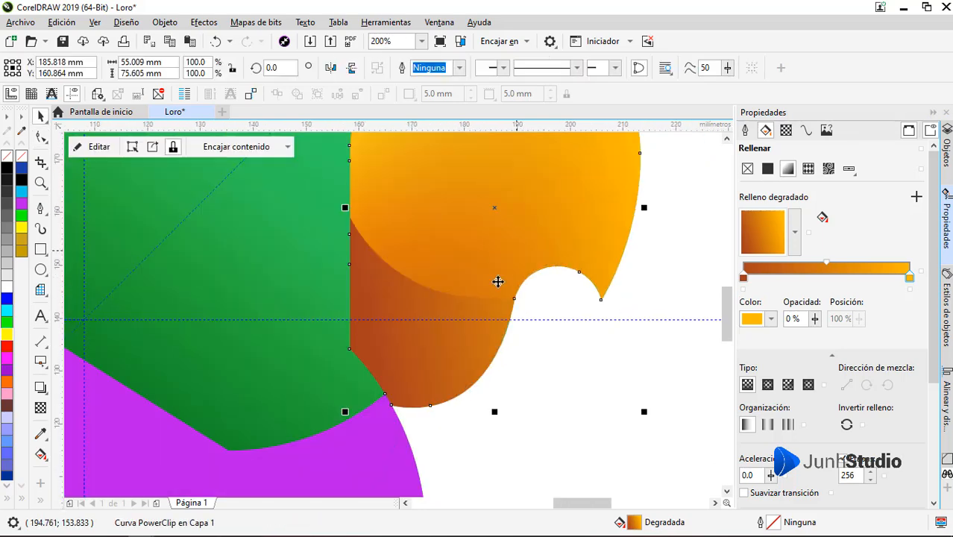
Step: Fill the upper purple piece behind the green body with dark green #047520
click(585, 341)
scroll(586, 341, down, 2)
click(497, 375)
scroll(491, 393, up, 1)
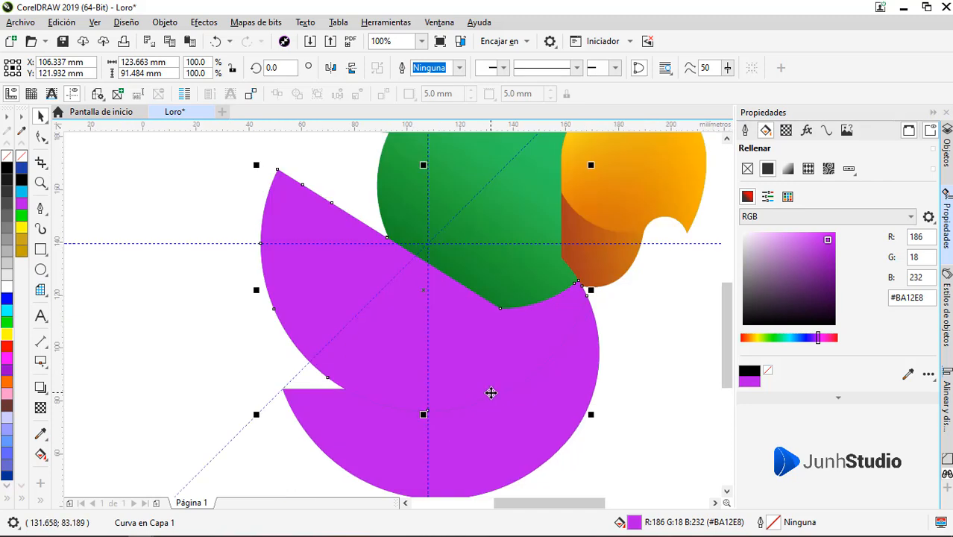
drag(280, 300, 202, 291)
key(ctrl+z)
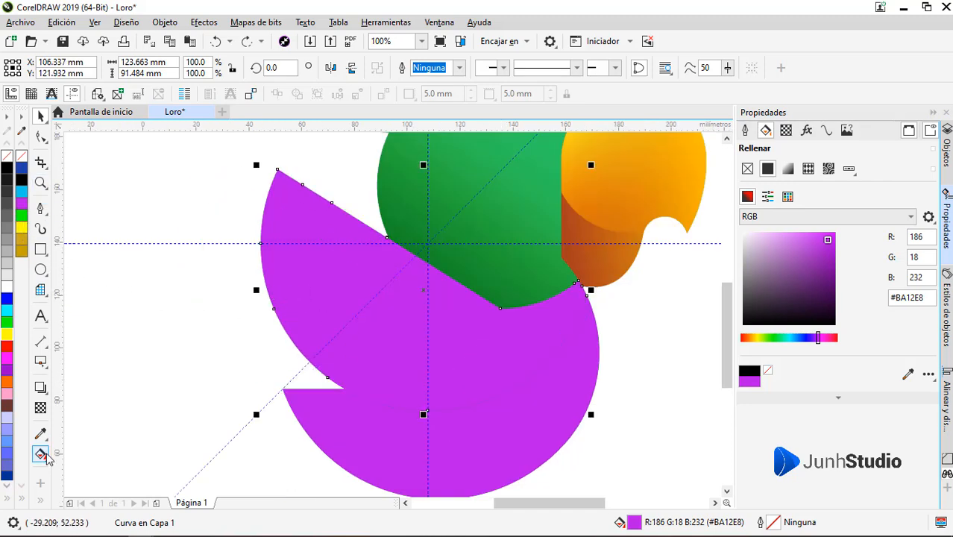
click(777, 338)
drag(829, 275, 832, 282)
Step: Add a linear transparency to the dark green wing piece, fading toward the chest
click(40, 408)
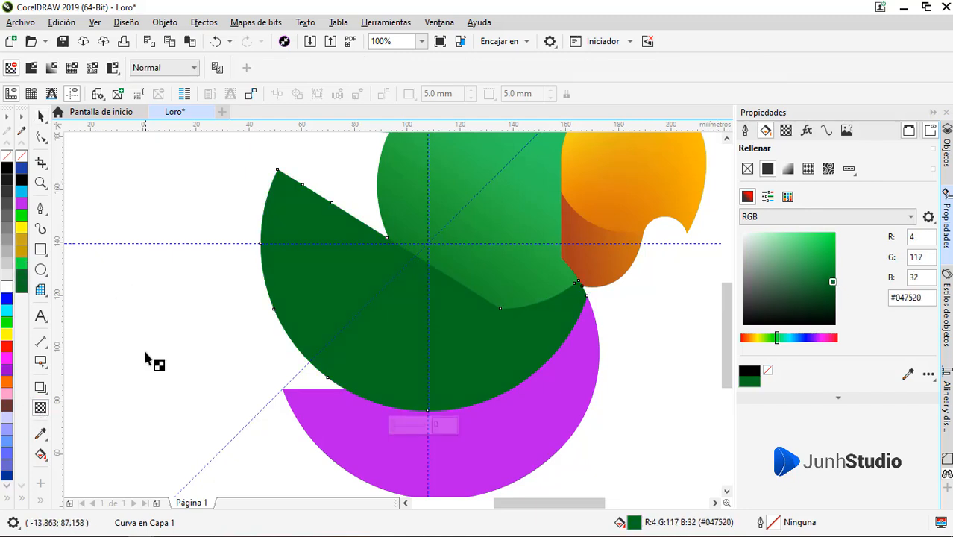
drag(289, 220, 291, 257)
key(ctrl+z)
Step: Add a linear transparency to the upper body piece and redirect it to fade upward from the wing joint
click(498, 267)
drag(555, 190, 500, 265)
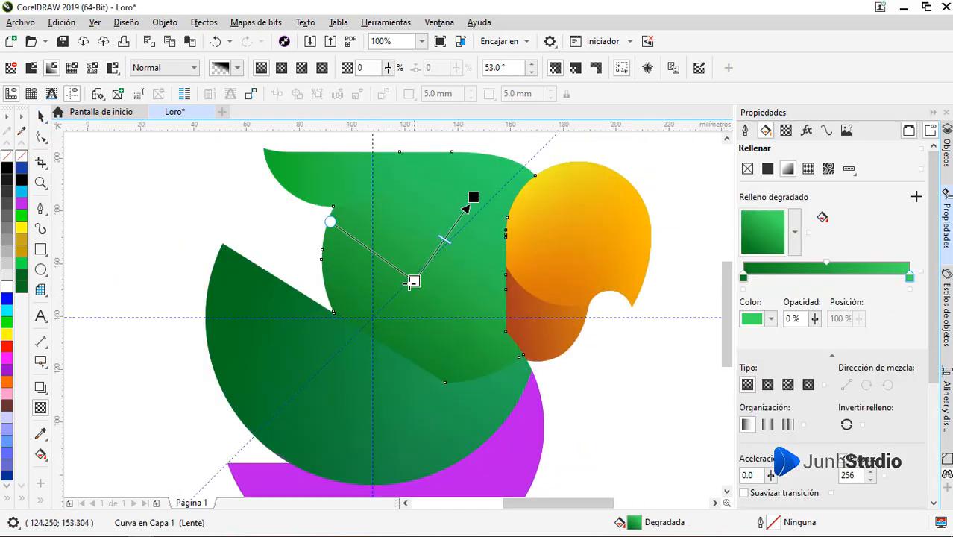
drag(412, 281, 360, 300)
drag(473, 198, 437, 297)
drag(360, 301, 340, 298)
drag(438, 298, 393, 173)
key(Escape)
Step: Draw an ellipse over the body and wing and stretch it sideways to about 126 by 110 mm
scroll(384, 298, down, 4)
scroll(383, 299, up, 4)
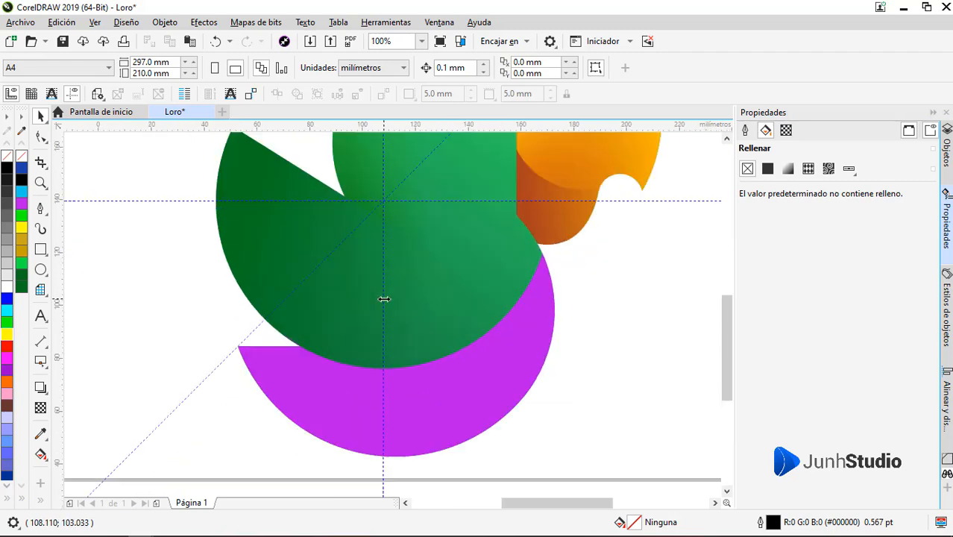
click(41, 269)
scroll(398, 203, down, 2)
drag(479, 183, 364, 328)
drag(485, 254, 528, 254)
scroll(419, 266, up, 2)
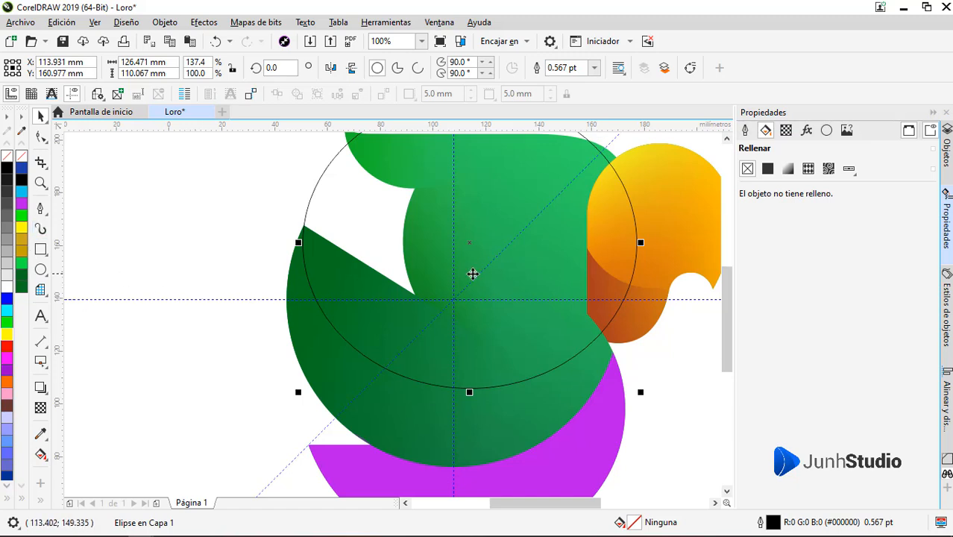
Step: Fill the ellipse with green #1F9C50 sampled from the artwork and remove its outline
click(768, 168)
click(907, 374)
click(553, 414)
right_click(22, 157)
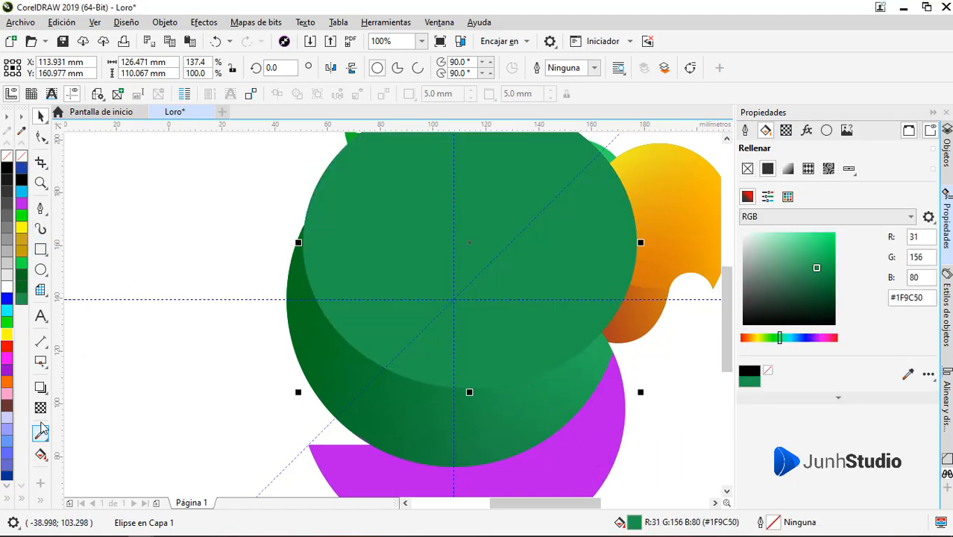
Step: Add a diagonal linear transparency to the ellipse and PowerClip it inside the dark green wing piece
click(40, 408)
drag(317, 205, 518, 346)
drag(317, 204, 296, 194)
click(41, 116)
right_click(411, 267)
click(445, 128)
click(389, 379)
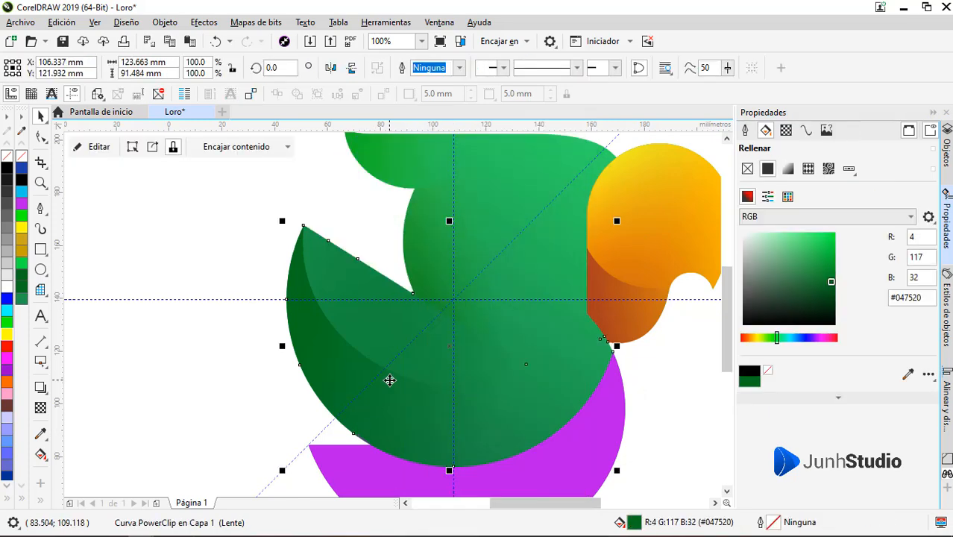
Step: Fill the lower purple piece with green sampled from the wing, settling on the dark tone near the wing's outer edge
scroll(334, 251, down, 1)
click(328, 216)
click(404, 383)
scroll(397, 376, up, 1)
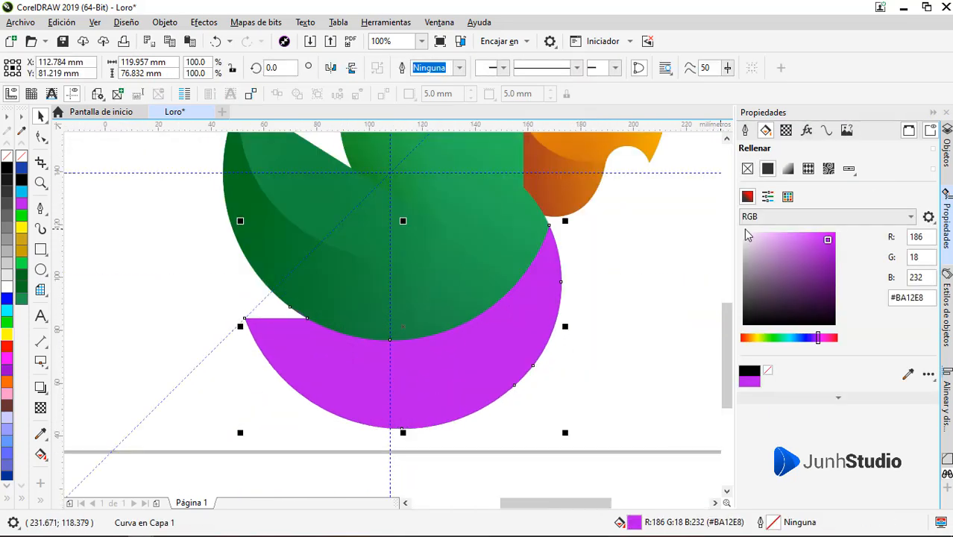
click(908, 375)
click(486, 282)
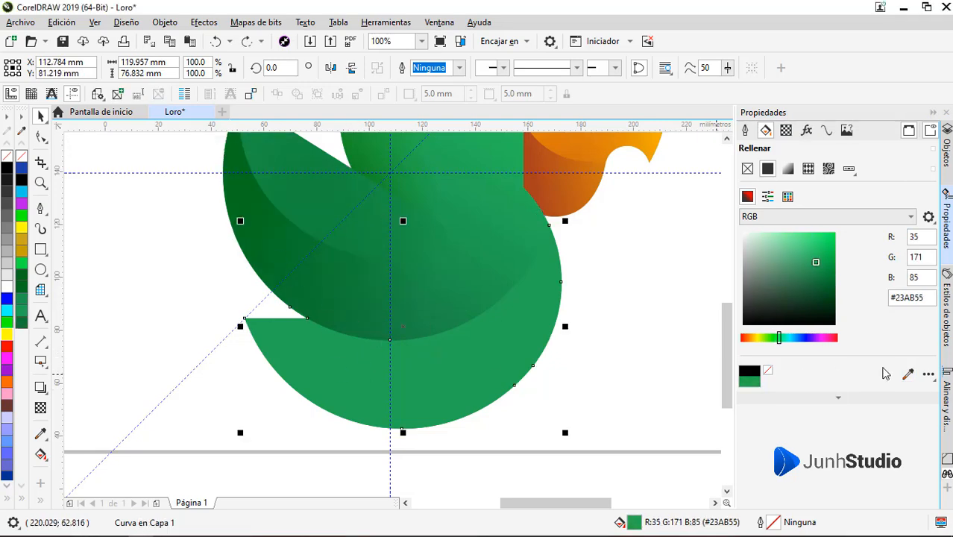
click(908, 375)
click(287, 277)
Step: Add a diagonal linear transparency to the dark green bottom piece, fading toward the chest, and deselect it
drag(357, 378, 401, 375)
key(ctrl+z)
click(42, 456)
click(41, 408)
drag(340, 380, 488, 309)
drag(340, 380, 335, 381)
click(40, 117)
click(171, 246)
Step: Draw a triangle about 54 by 55 mm over the joint of wing and body, filled #1A1A1A without outline
scroll(382, 333, down, 1)
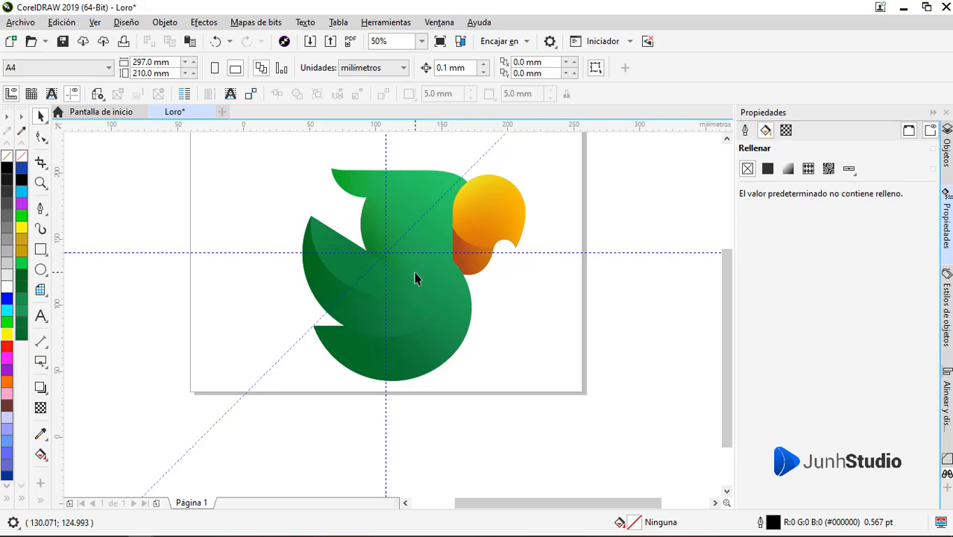
scroll(394, 239, up, 1)
scroll(396, 240, down, 1)
scroll(399, 209, up, 1)
click(40, 209)
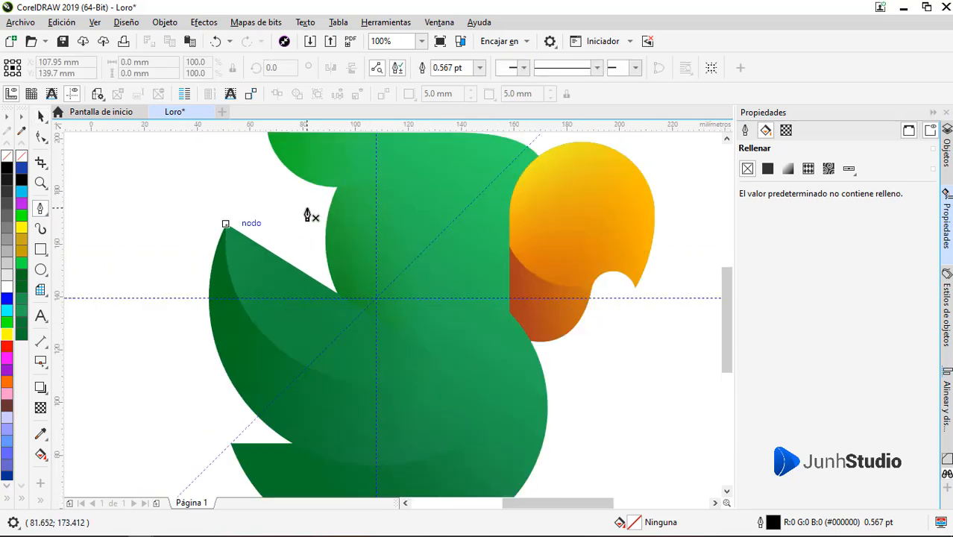
click(455, 364)
click(311, 314)
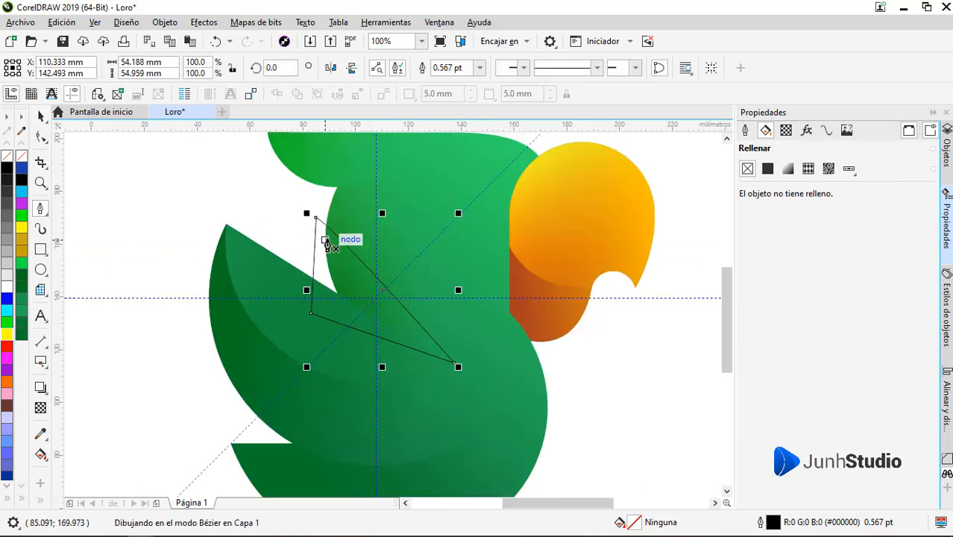
click(315, 218)
click(6, 176)
click(21, 160)
Step: Add a linear transparency of about 45° to the dark triangle and PowerClip it inside the upper body piece
click(40, 408)
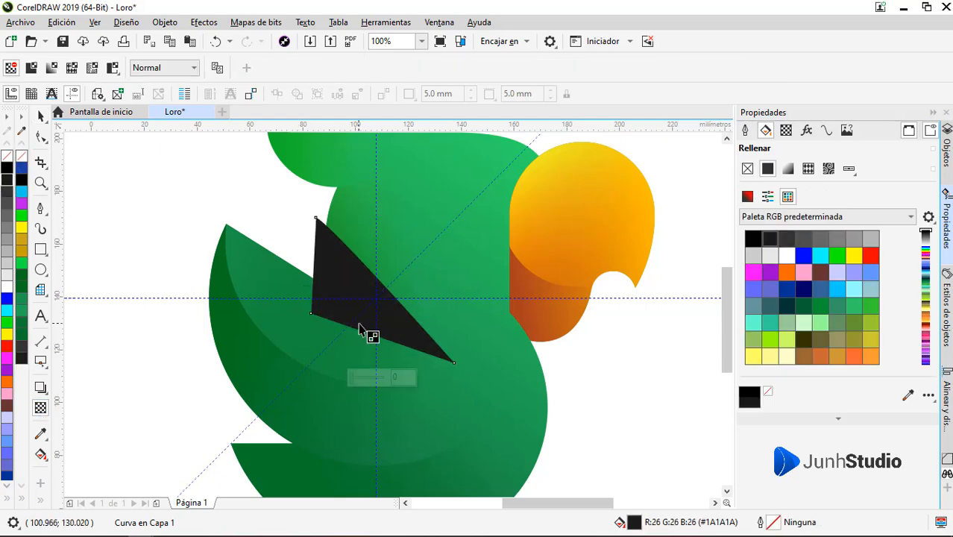
drag(329, 292, 389, 289)
scroll(393, 287, up, 1)
drag(324, 361, 286, 393)
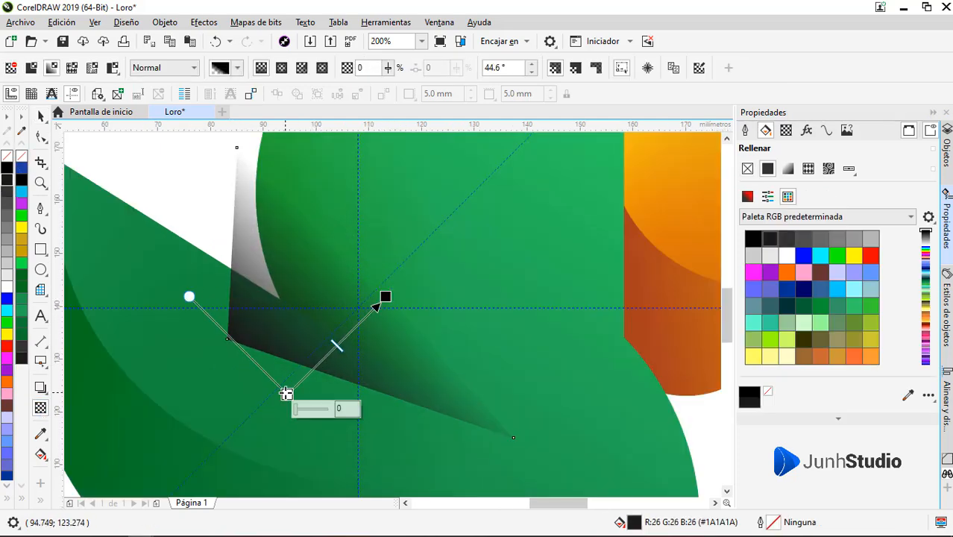
key(space)
right_click(315, 338)
click(392, 125)
click(449, 314)
scroll(377, 312, down, 1)
Step: Select the clipped shadow triangle and move its corner nodes, resizing it to about 52 by 62 mm
ctrl+click(344, 304)
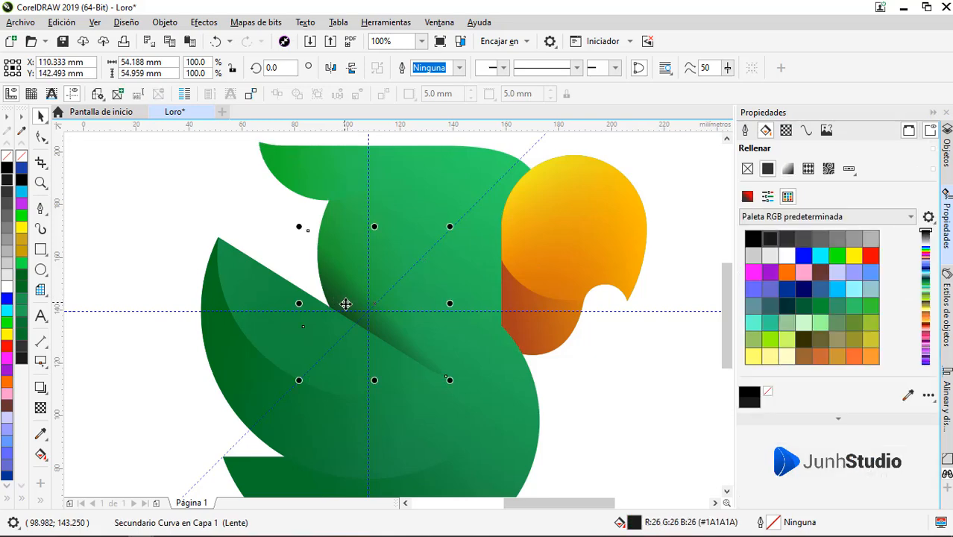
key(F10)
scroll(441, 373, up, 1)
drag(451, 375, 435, 368)
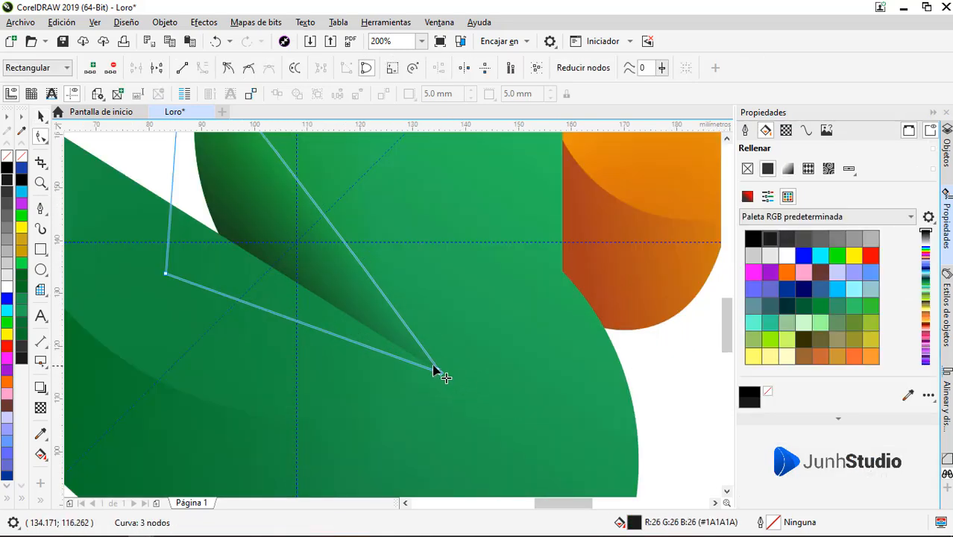
scroll(384, 357, down, 1)
key(space)
Step: Tighten the clipped shadow's linear transparency so the dark tone stays close to the wing's upper edge
click(43, 407)
drag(304, 340, 281, 349)
scroll(358, 295, up, 1)
drag(345, 272, 332, 276)
drag(205, 404, 217, 412)
drag(332, 275, 325, 280)
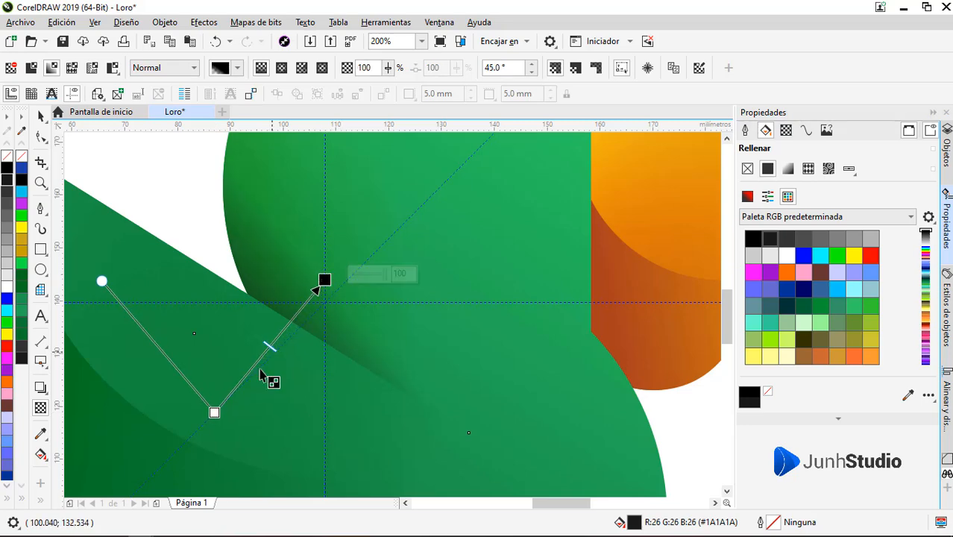
drag(214, 412, 222, 419)
key(space)
scroll(417, 318, down, 2)
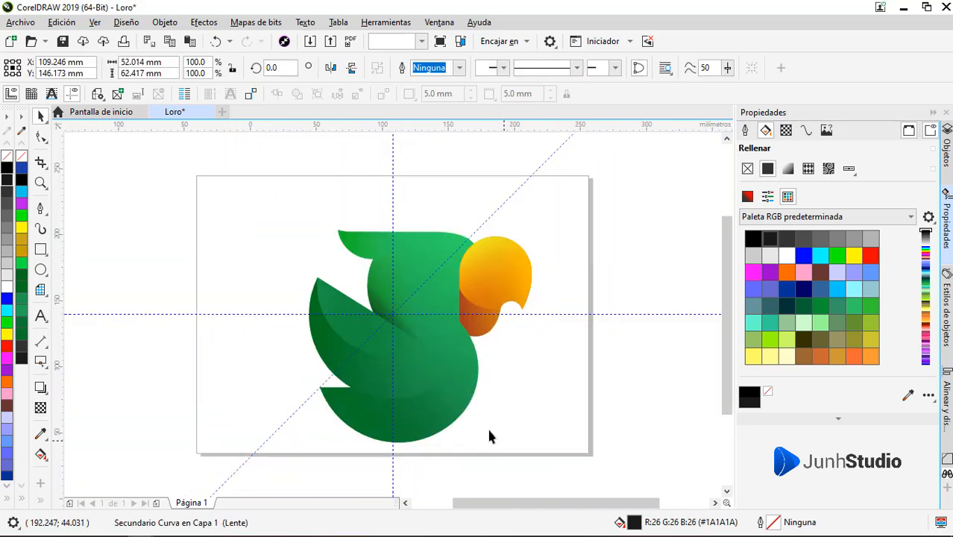
click(488, 429)
Step: Draw a closed curved shape about 89 by 27 mm over the gap between wing and tail, filled #1A1A1A without outline
scroll(408, 410, up, 1)
click(40, 210)
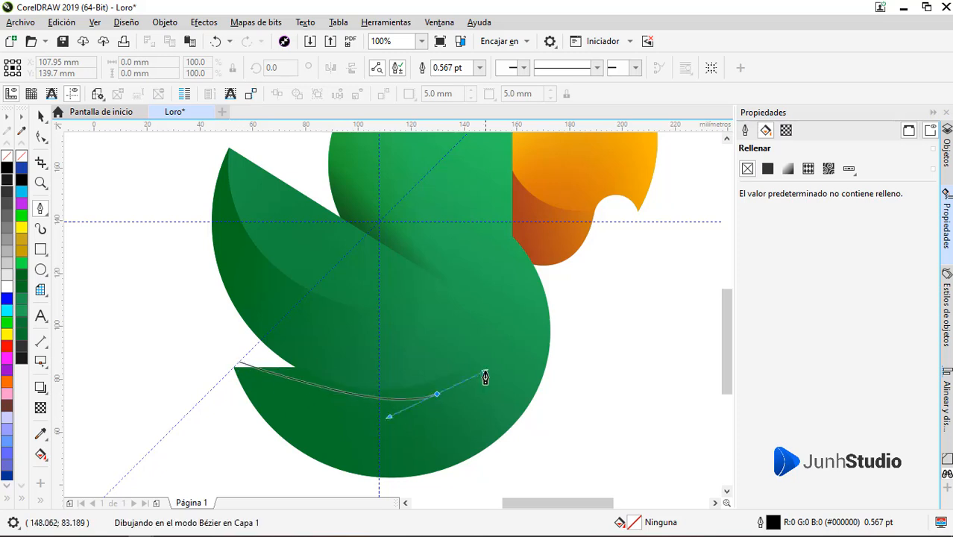
drag(484, 376, 575, 347)
click(245, 362)
click(23, 186)
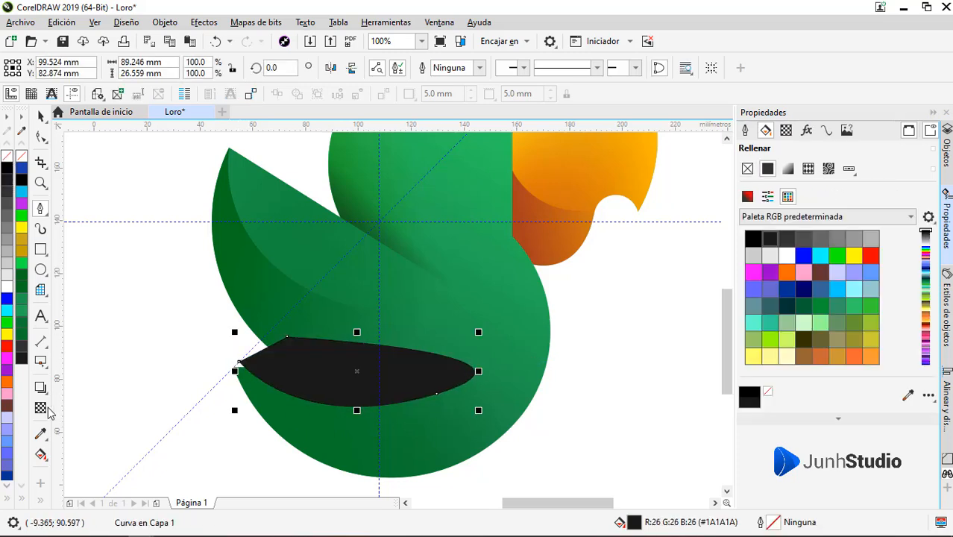
Step: Add a linear transparency to the dark curved shape and adjust the positions of its start and end
click(40, 408)
drag(273, 322, 297, 303)
drag(350, 411, 326, 400)
scroll(317, 380, up, 1)
drag(276, 225, 379, 276)
drag(336, 420, 326, 416)
Step: Reshape the dark curved shape by moving its lower node and adjusting that node's curve handle
key(F10)
drag(556, 408, 537, 375)
drag(260, 455, 270, 461)
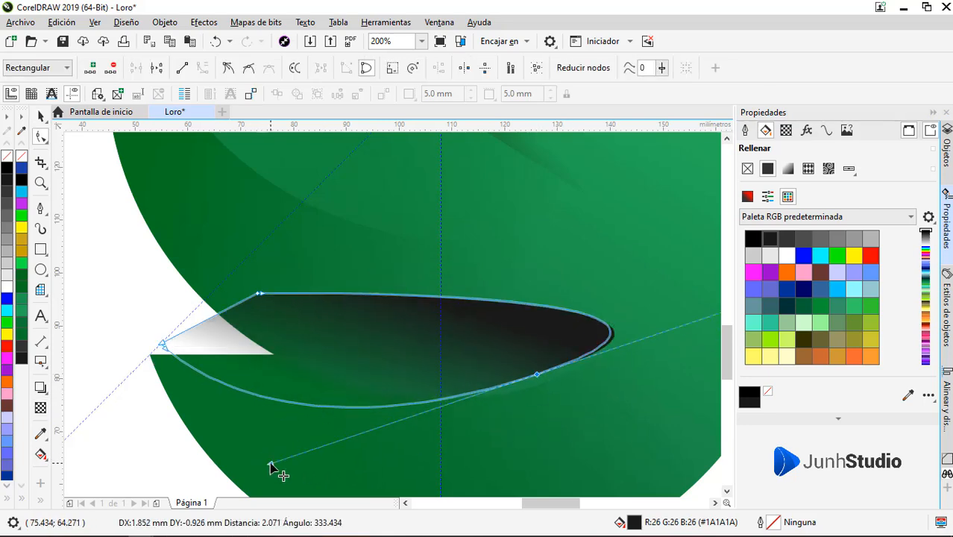
Step: Place the dark curved shape inside the tail as PowerClip content
key(space)
click(440, 166)
right_click(376, 304)
click(425, 123)
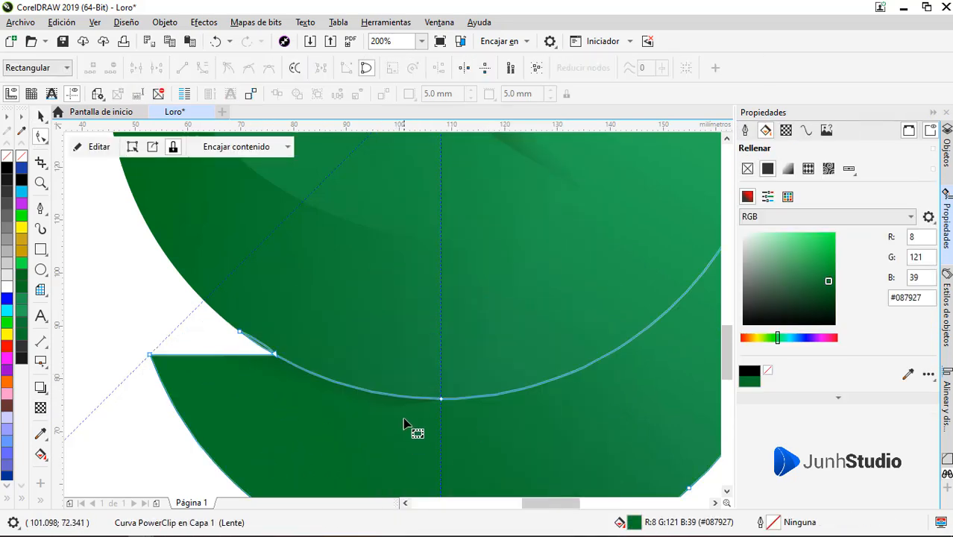
Step: Stretch the clipped tail shadow and move its nodes, resizing it to about 79 by 30 mm
click(403, 424)
drag(385, 411, 383, 429)
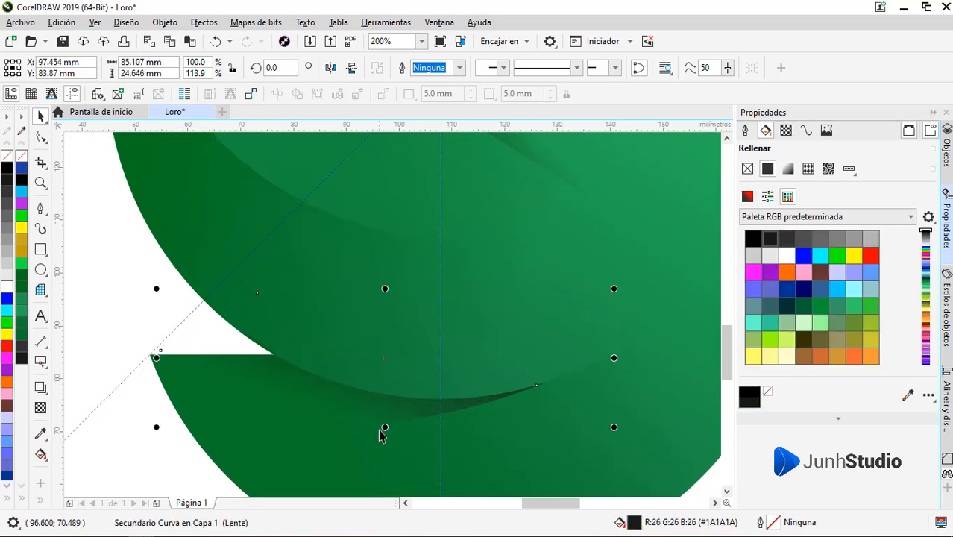
drag(156, 360, 140, 360)
drag(377, 427, 378, 454)
key(F10)
scroll(350, 414, down, 1)
drag(578, 341, 533, 334)
drag(443, 405, 436, 392)
Step: Reposition the start and end of the clipped tail shadow's linear transparency
click(41, 408)
scroll(321, 416, up, 1)
drag(342, 247, 336, 229)
drag(336, 229, 319, 284)
drag(321, 404, 321, 388)
drag(319, 284, 313, 287)
drag(321, 387, 317, 382)
key(space)
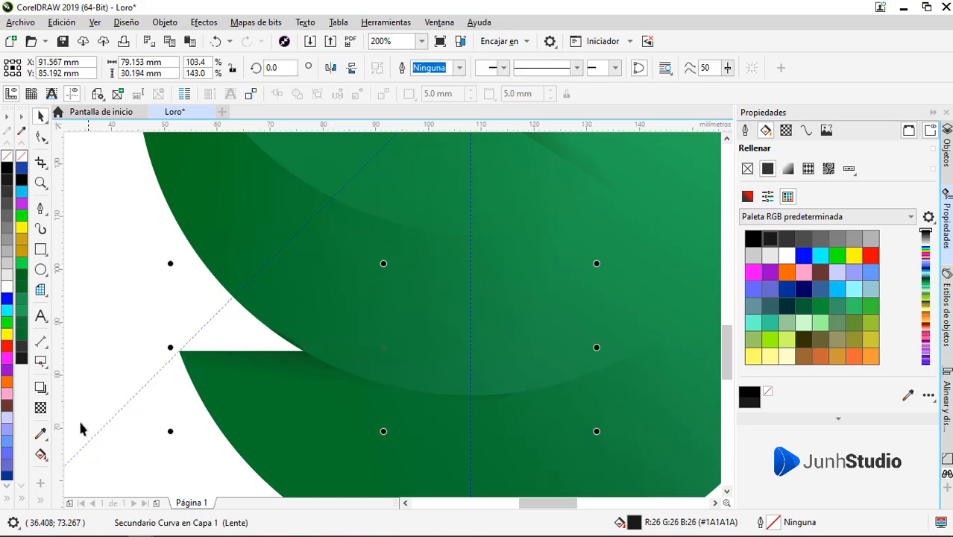
Step: Remove the transparency from the clipped tail shadow
key(space)
click(786, 131)
click(747, 193)
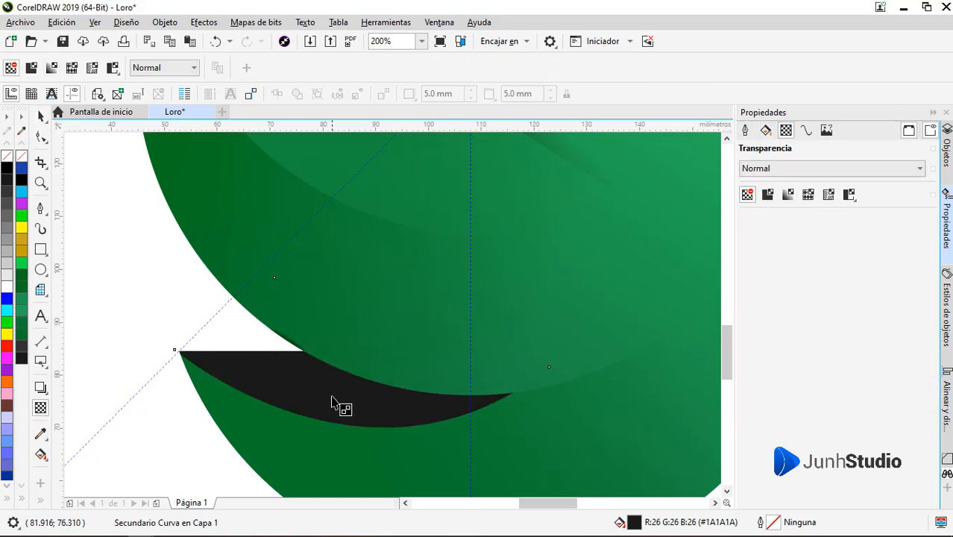
key(space)
click(204, 21)
mouse_move(256, 22)
mouse_move(313, 326)
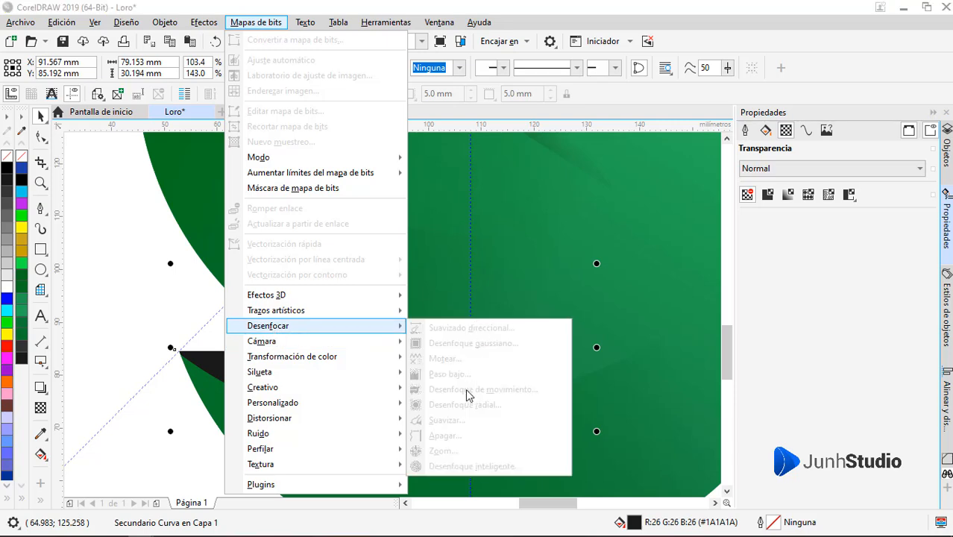
click(103, 269)
Step: Open the tail's PowerClip contents for editing and apply a Gaussian blur with a 40.6 pixel radius to the dark shape
click(212, 369)
click(89, 149)
click(254, 324)
click(255, 23)
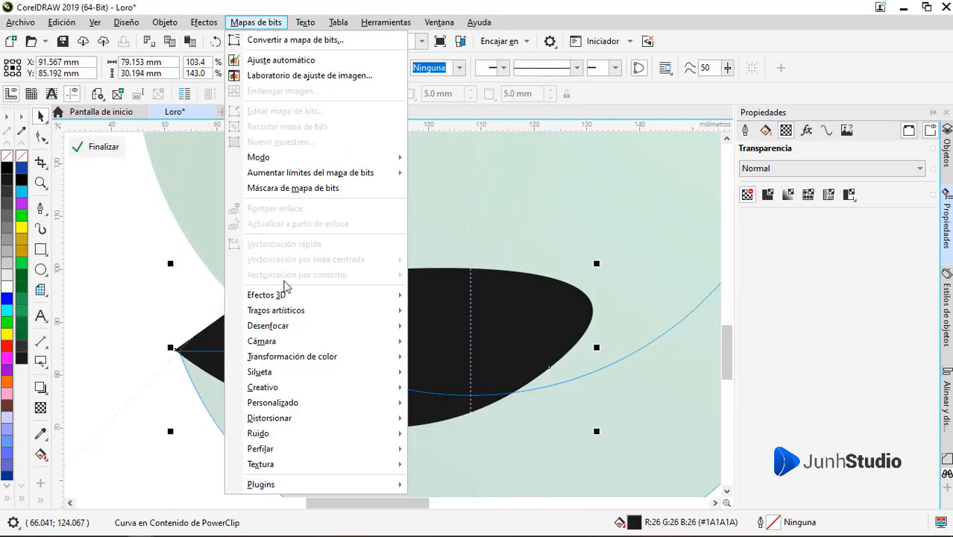
mouse_move(269, 326)
click(448, 341)
drag(440, 261, 485, 269)
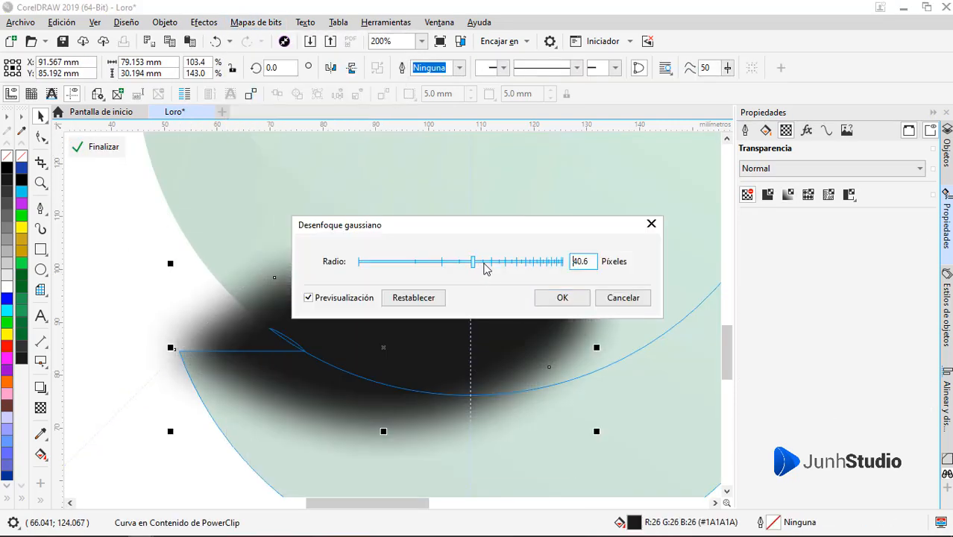
click(562, 298)
Step: Move the blurred shape's nodes upward and outward so its lower edge follows the wing's bottom curve
key(F10)
drag(180, 350, 232, 295)
drag(275, 277, 291, 240)
drag(232, 294, 214, 293)
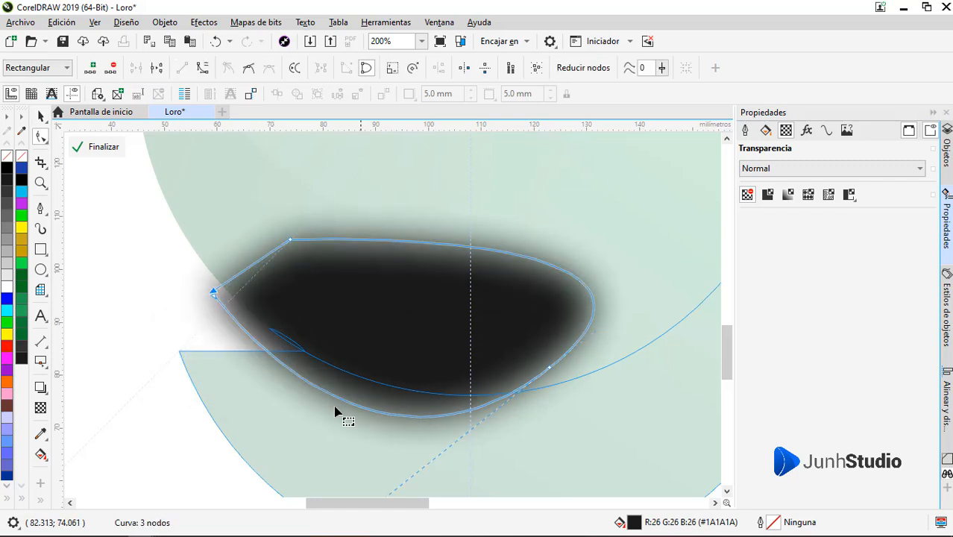
drag(548, 367, 575, 350)
drag(214, 293, 180, 305)
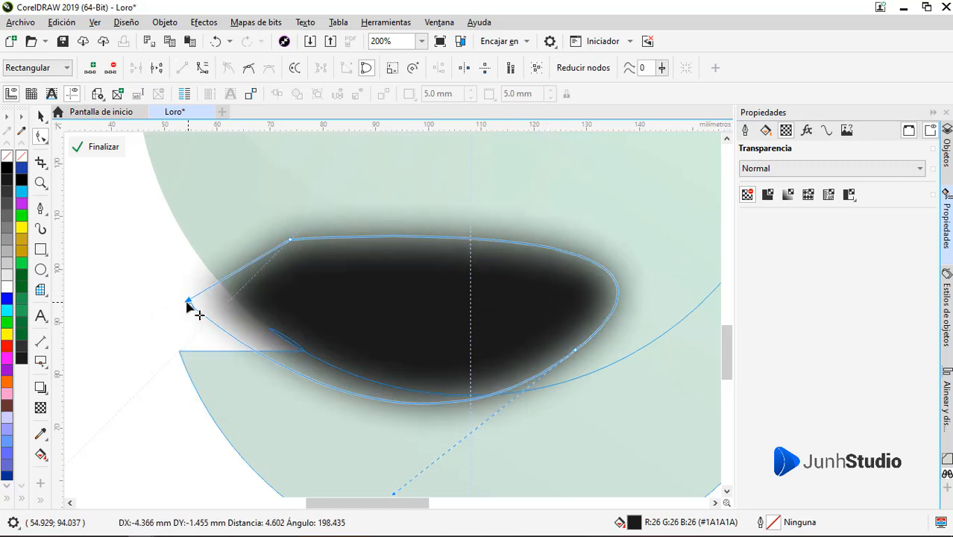
Step: Add a linear transparency fading the blurred shape downward and finish editing the PowerClip contents
click(43, 412)
drag(424, 269, 362, 439)
click(93, 147)
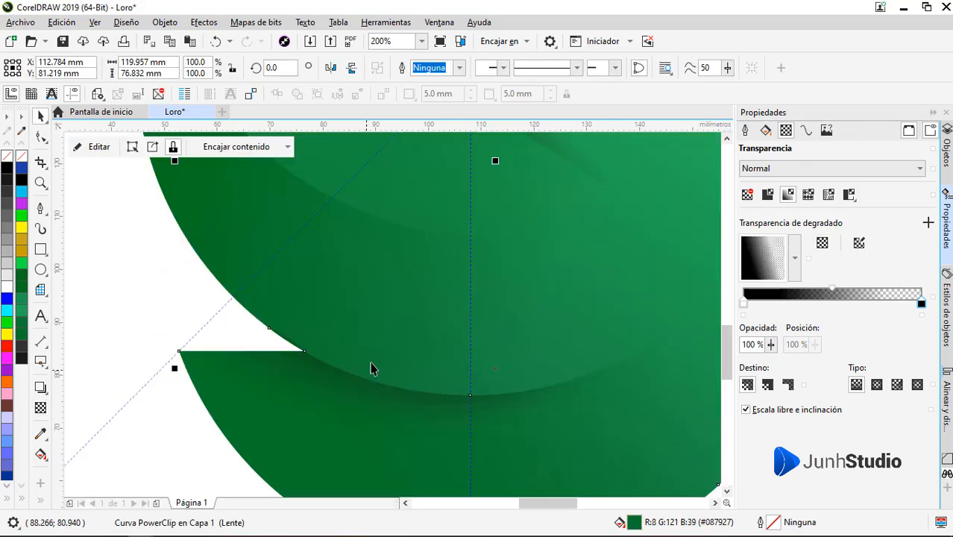
Step: Fine-tune the blurred tail shadow by moving its far end node inward and its tip node slightly outward
ctrl+click(304, 298)
key(F10)
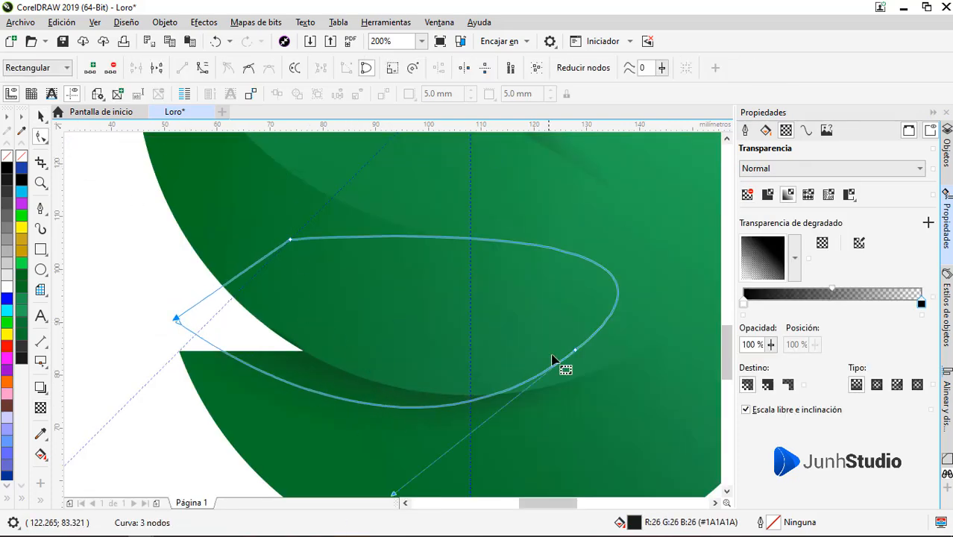
drag(575, 351, 535, 362)
drag(175, 320, 166, 328)
key(space)
key(Escape)
Step: Draw a closed straight-edged shape about 27 mm wide where the head crest meets the body, filled black without outline
scroll(261, 403, down, 3)
scroll(291, 399, up, 1)
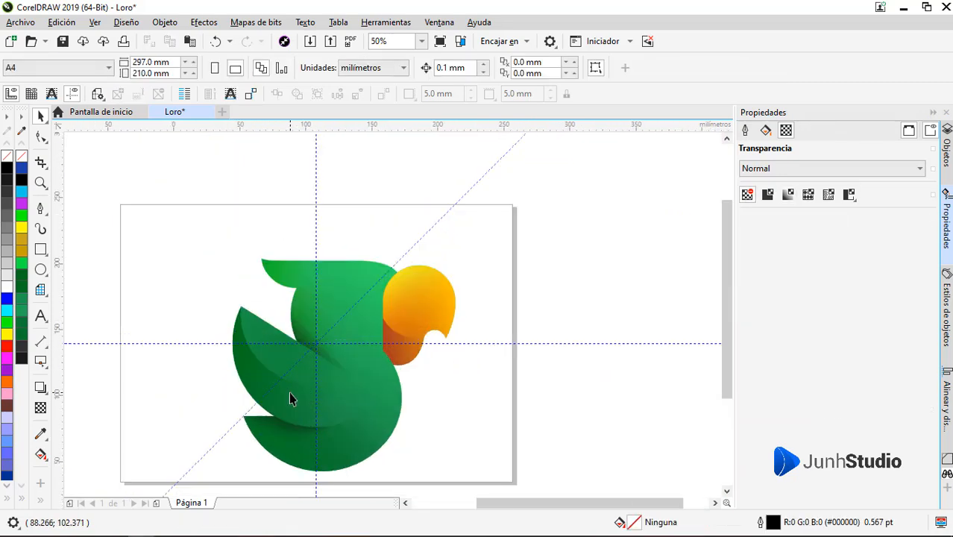
click(299, 280)
scroll(299, 279, up, 2)
click(41, 209)
scroll(261, 329, up, 2)
scroll(239, 343, down, 1)
click(225, 337)
click(514, 221)
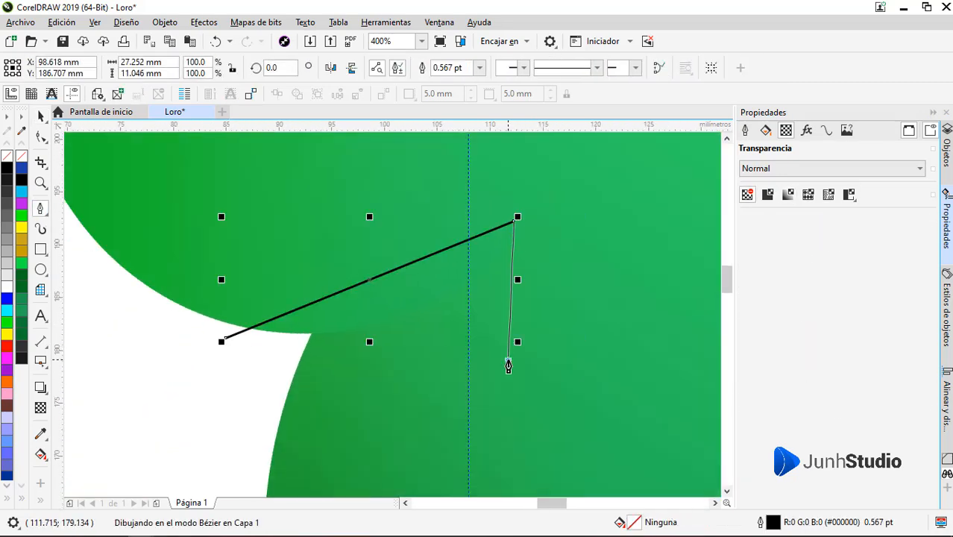
click(226, 337)
click(21, 180)
right_click(21, 156)
Step: Fade the black shape downward with a linear transparency and place it inside the green body as PowerClip content
click(40, 408)
mouse_move(285, 294)
mouse_down()
mouse_move(408, 363)
mouse_move(354, 369)
mouse_move(299, 292)
mouse_up()
click(353, 368)
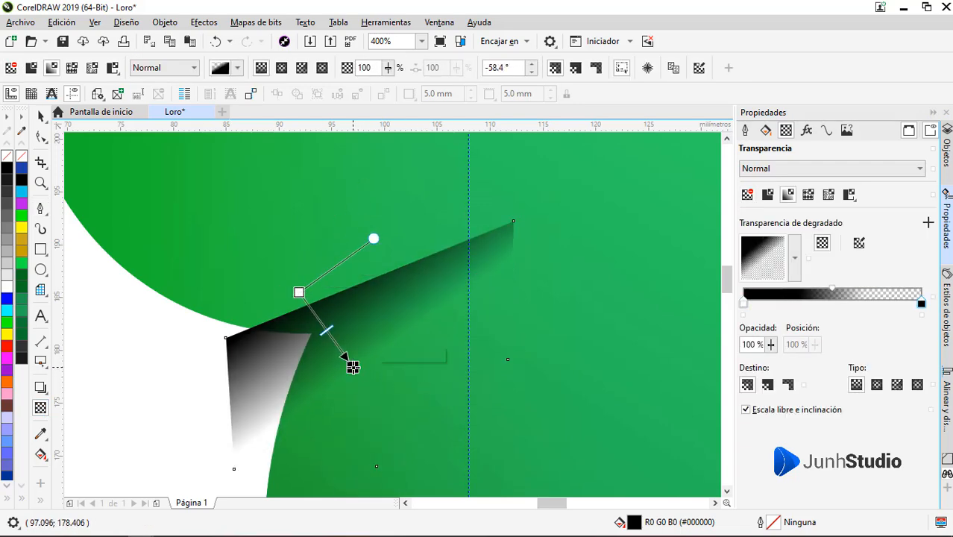
key(space)
right_click(351, 321)
click(415, 124)
click(391, 366)
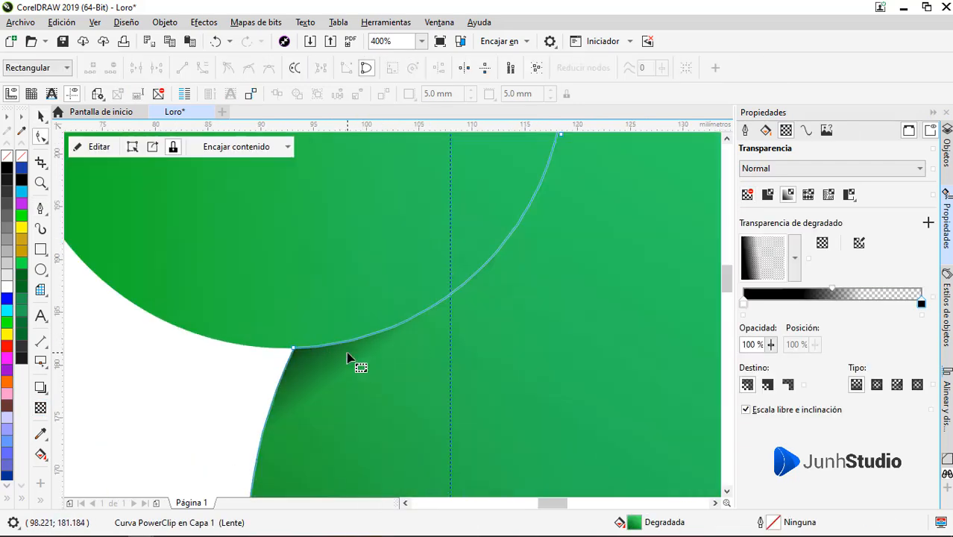
Step: Select the clipped crest shadow and move its far nodes inward, resizing it to about 23 by 26 mm
click(348, 353)
drag(496, 235, 426, 206)
drag(489, 373, 455, 308)
Step: Adjust the start and end of the crest shadow's linear transparency so the dark tone hugs the crest's lower edge
click(40, 408)
drag(272, 276, 287, 297)
drag(320, 385, 315, 381)
key(space)
scroll(293, 353, down, 1)
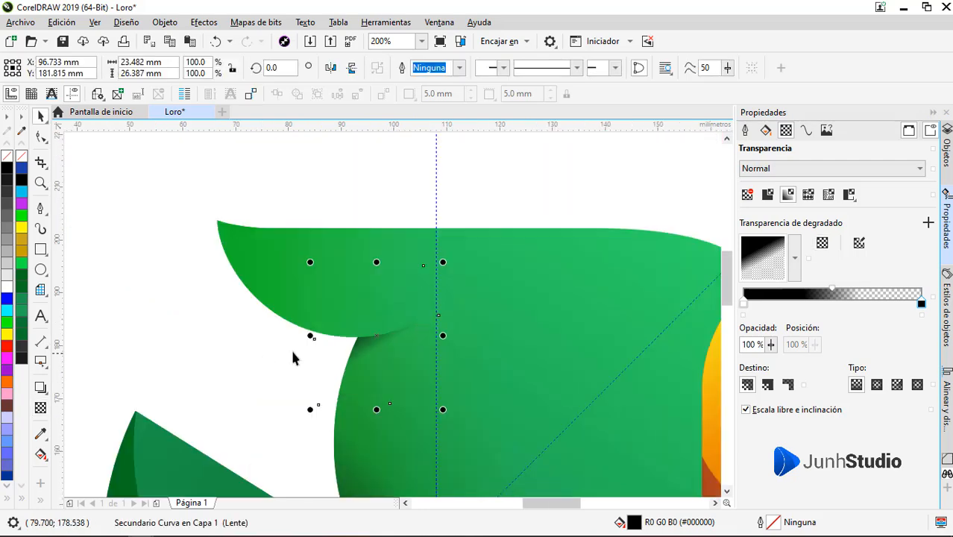
click(292, 351)
scroll(436, 235, down, 2)
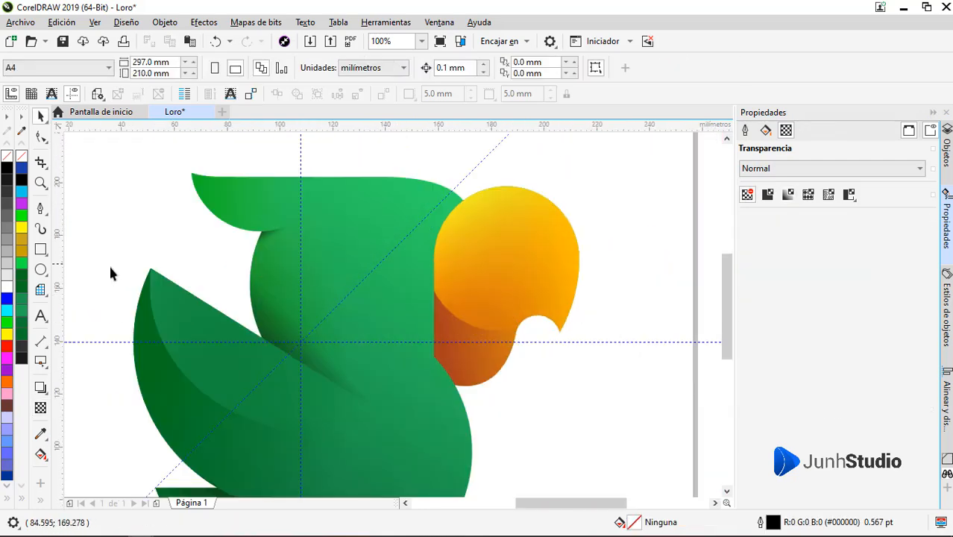
Step: Draw a circle about 50 mm in diameter on the head beside the beak, filled white without outline
key(F7)
scroll(329, 222, up, 1)
drag(303, 188, 521, 457)
key(space)
drag(433, 313, 417, 326)
click(7, 286)
right_click(6, 157)
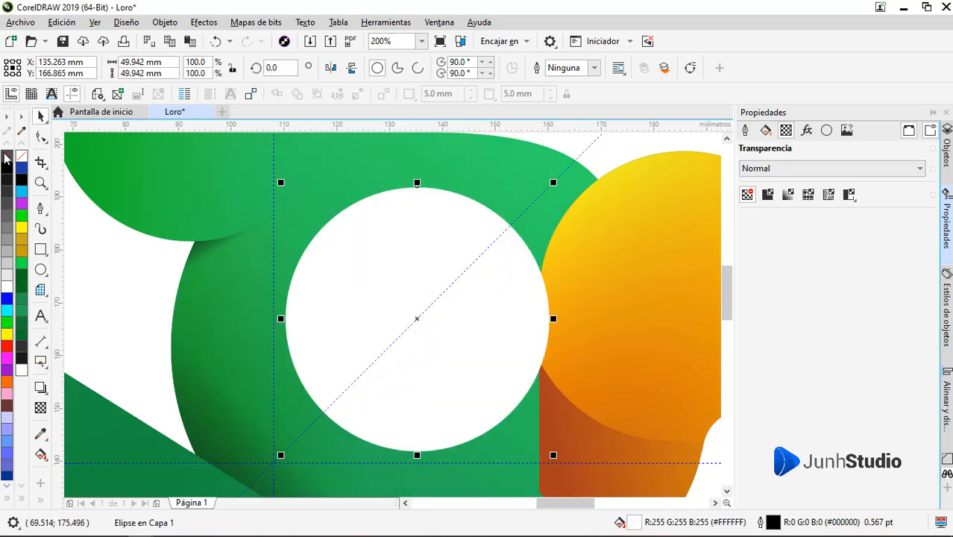
Step: Give the white circle a vertical linear gradient from light green at the bottom to white at the top
click(41, 454)
click(766, 131)
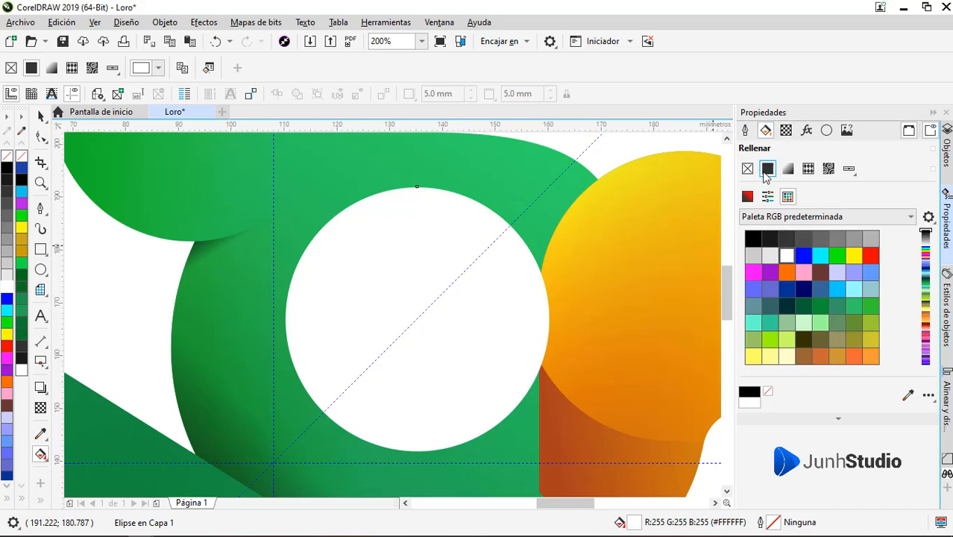
drag(409, 443, 409, 265)
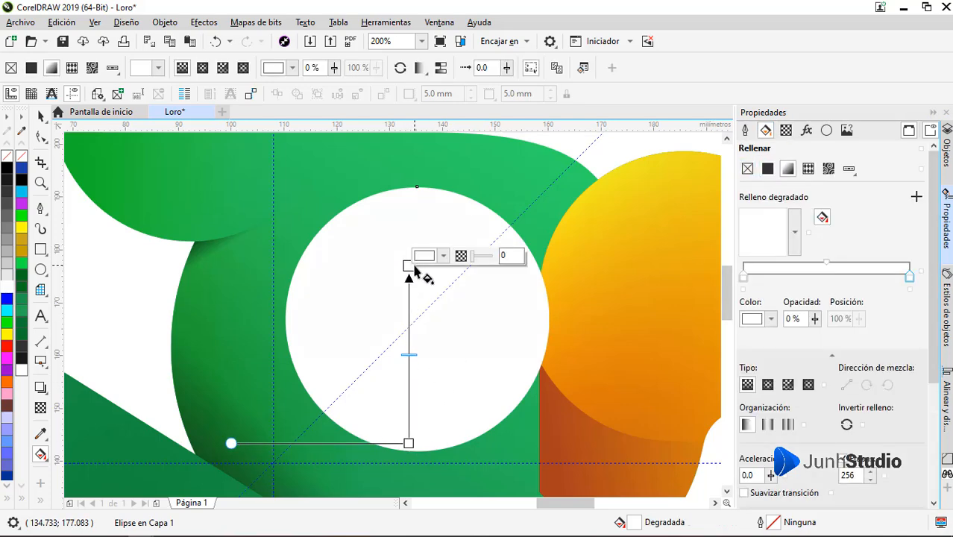
click(408, 443)
click(444, 432)
click(426, 228)
click(458, 369)
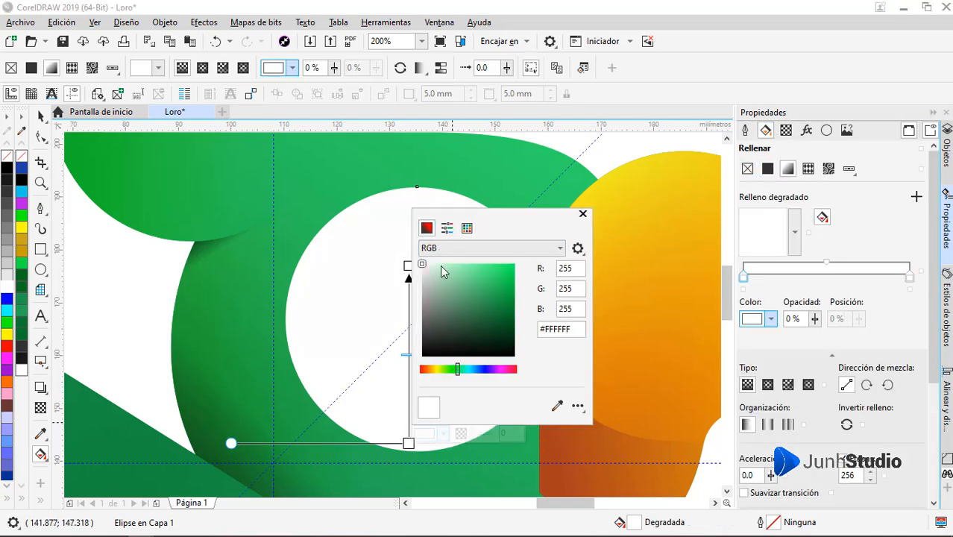
click(440, 265)
click(41, 117)
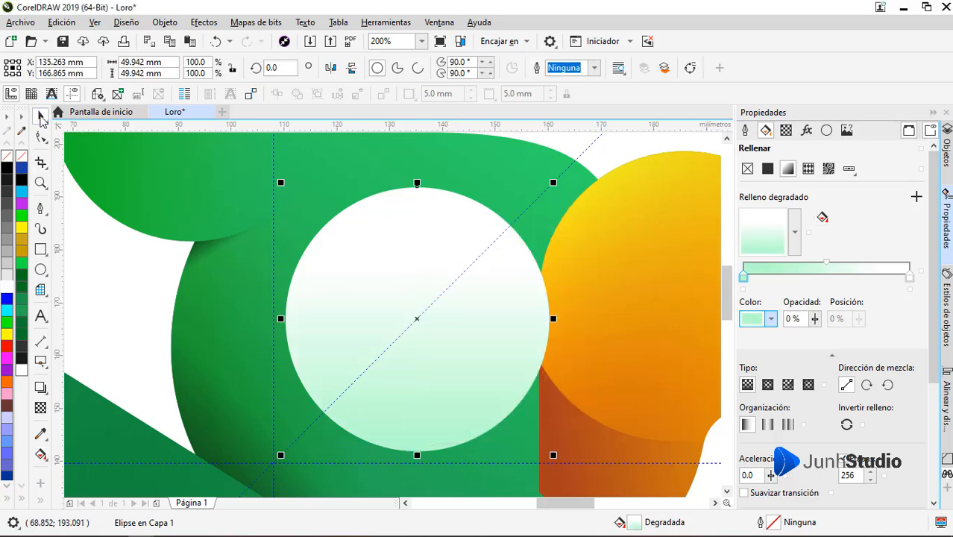
Step: Convert the gradient circle to curves
key(F10)
right_click(516, 312)
click(573, 160)
drag(467, 344, 417, 299)
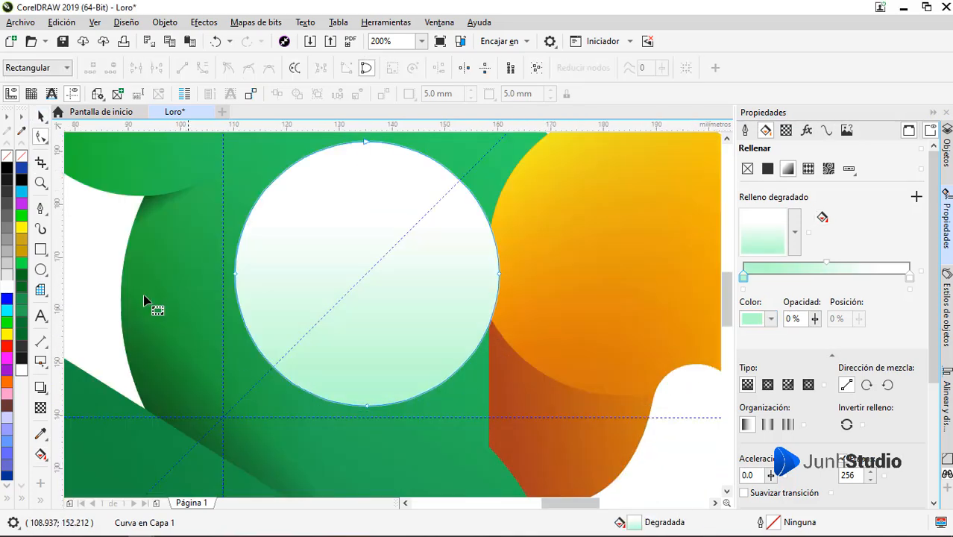
Step: Draw a closed triangle about 23 mm wide filling the corner between the circle's lowest point and the beak's straight edge
click(41, 209)
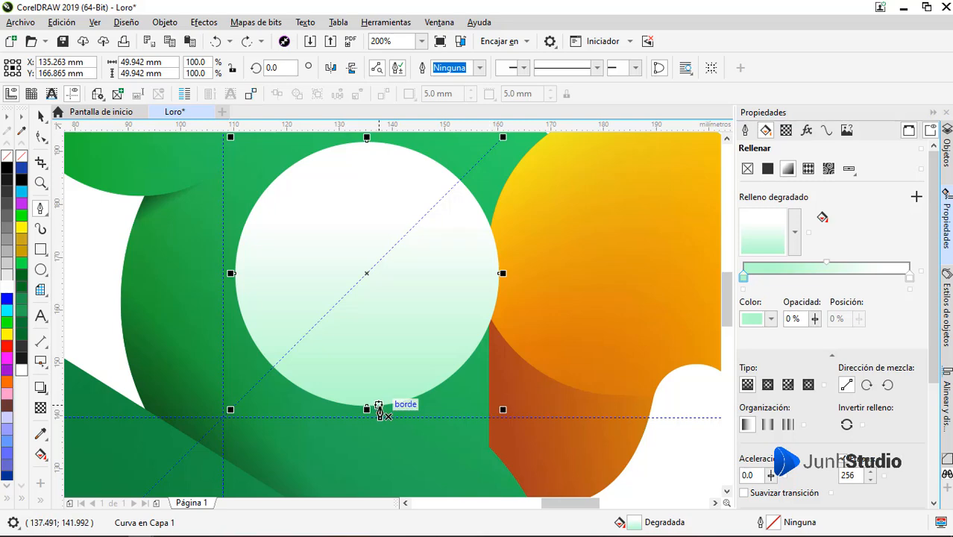
scroll(379, 409, up, 8)
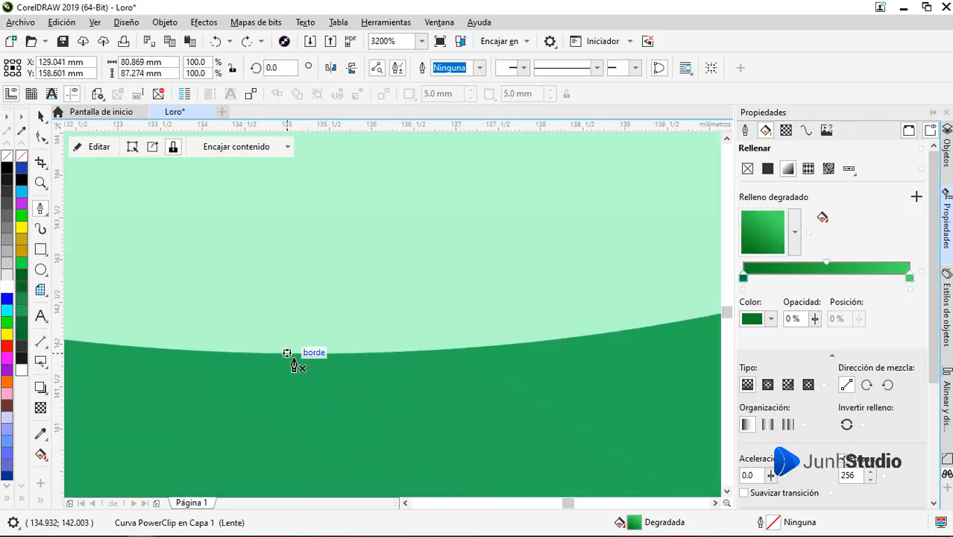
click(275, 356)
scroll(265, 355, down, 3)
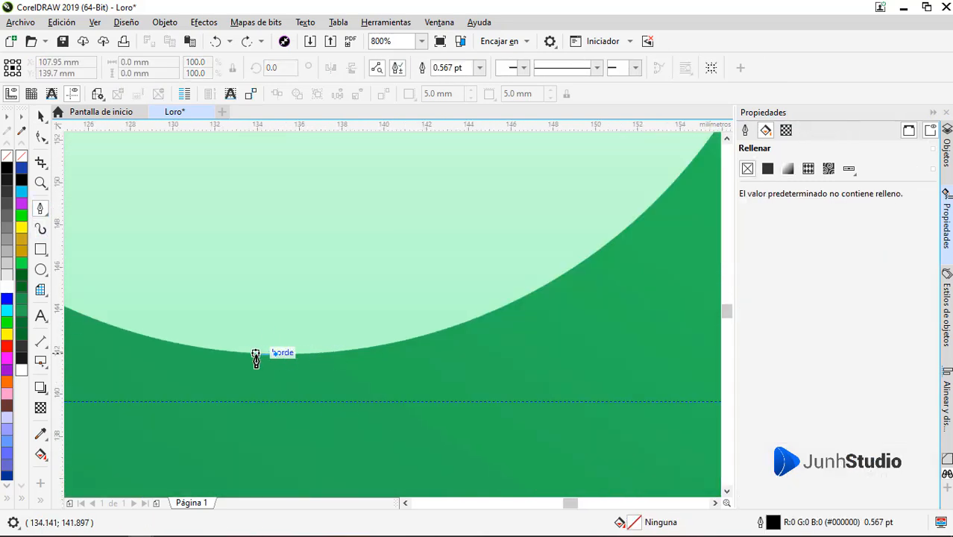
click(512, 354)
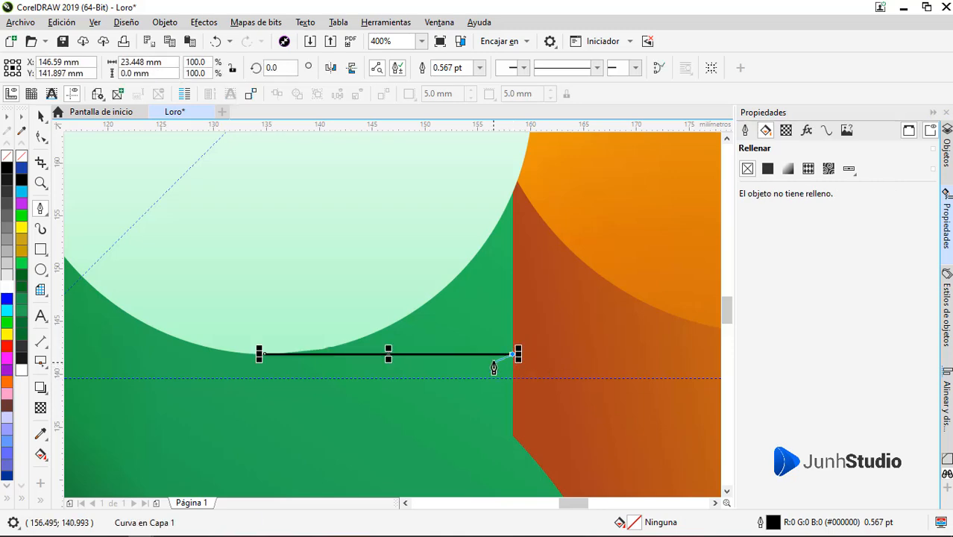
click(516, 182)
click(264, 354)
Step: Fill the corner triangle white without outline and weld it to the circle, keeping the white-to-light-green gradient
key(space)
click(7, 287)
right_click(6, 157)
shift+click(322, 246)
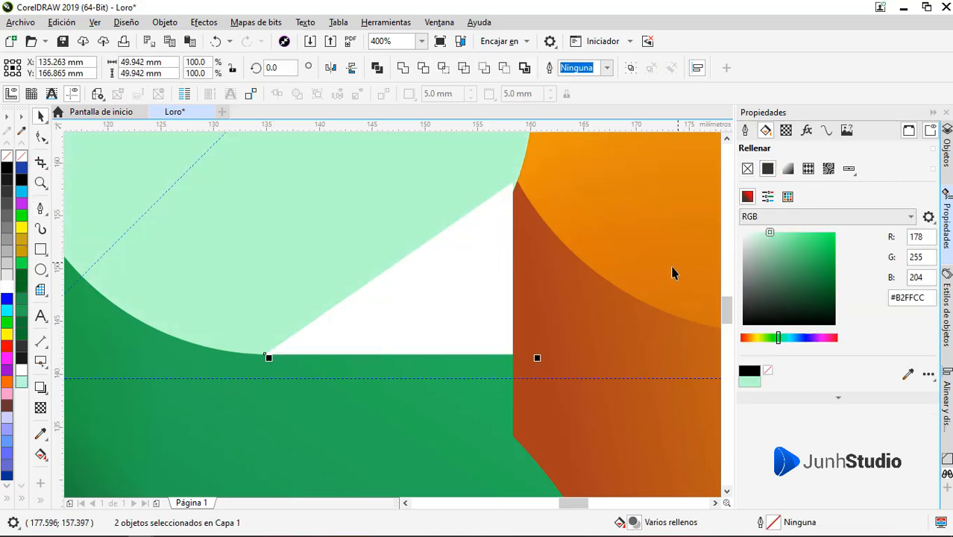
key(ctrl+z)
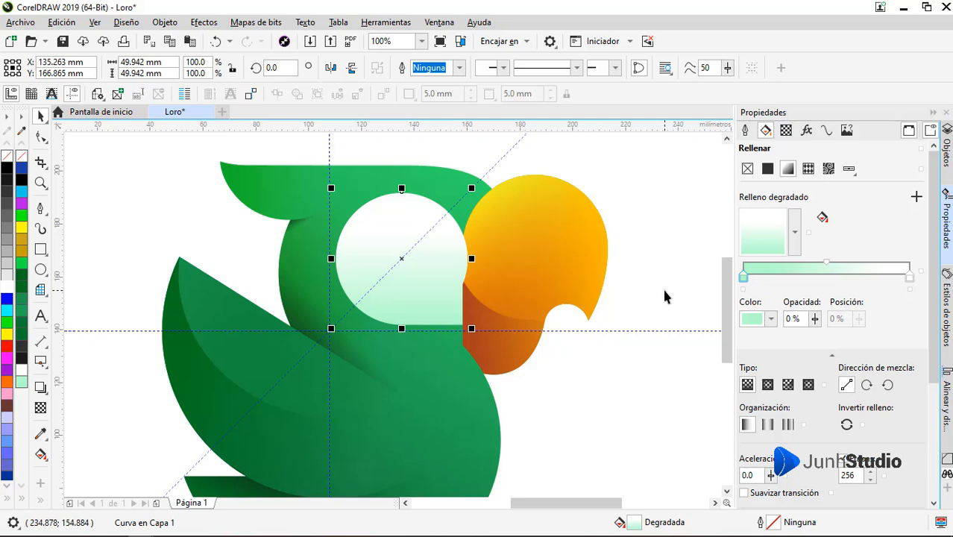
Step: Bring the orange beak in front of the white eye shape
scroll(470, 258, up, 2)
key(Escape)
click(547, 426)
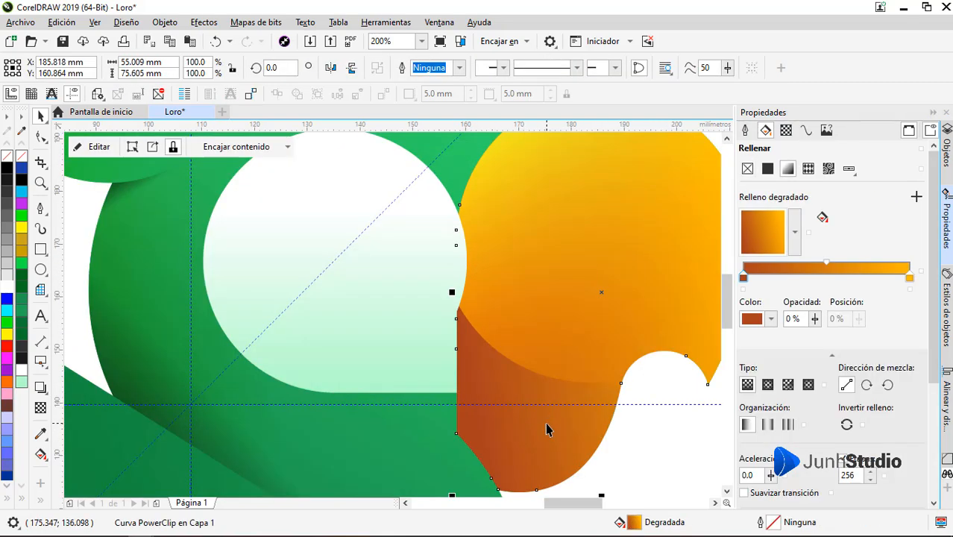
scroll(547, 425, down, 2)
key(Escape)
Step: Draw a pupil circle about 17 mm in diameter in the middle of the eye, filled black without outline
key(F7)
scroll(473, 274, up, 2)
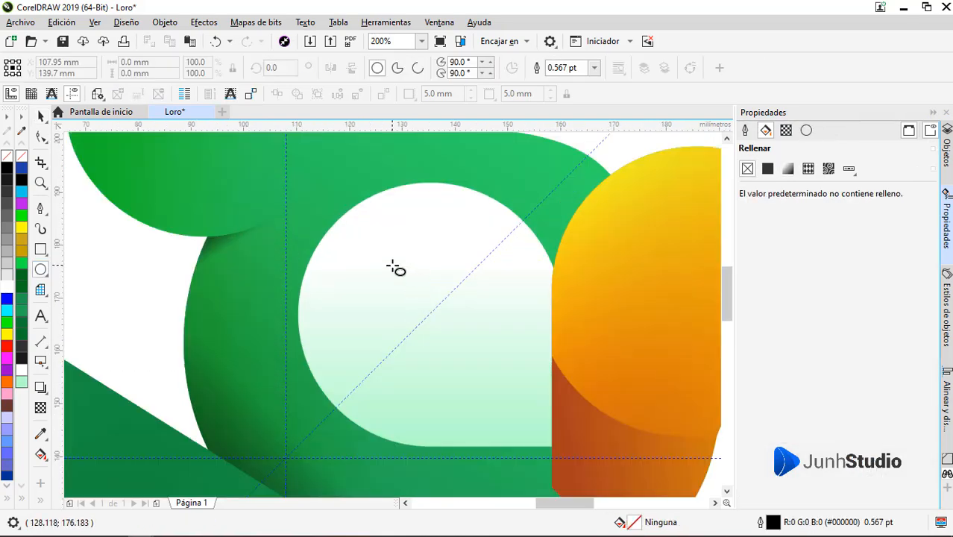
drag(394, 267, 487, 362)
click(768, 169)
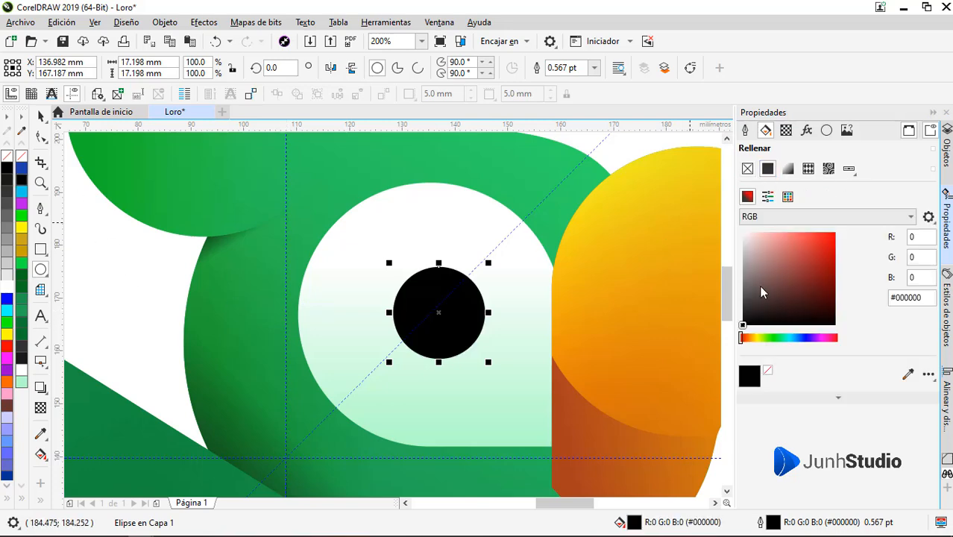
right_click(21, 156)
Step: Enlarge the black pupil from its centre to about 21 mm in diameter
scroll(450, 287, down, 4)
click(579, 341)
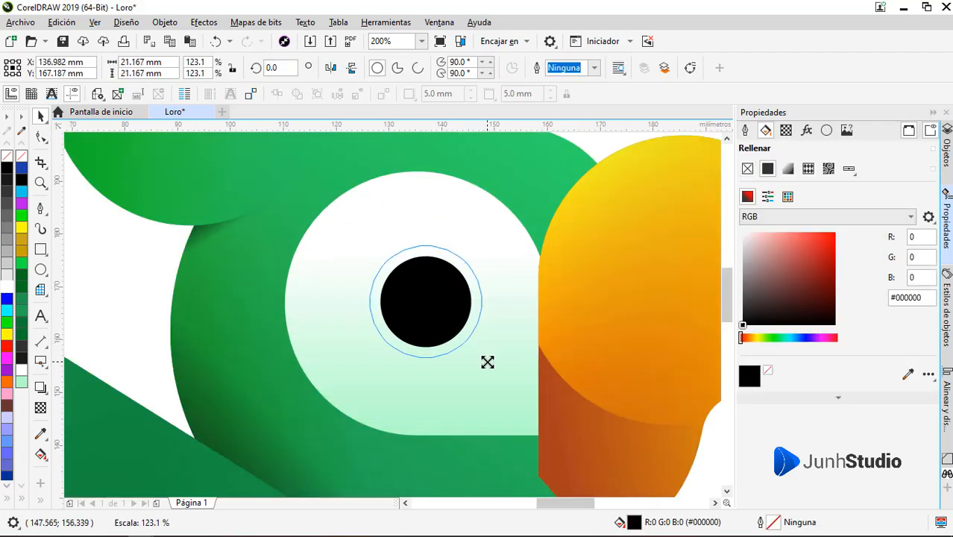
scroll(496, 317, down, 4)
click(582, 388)
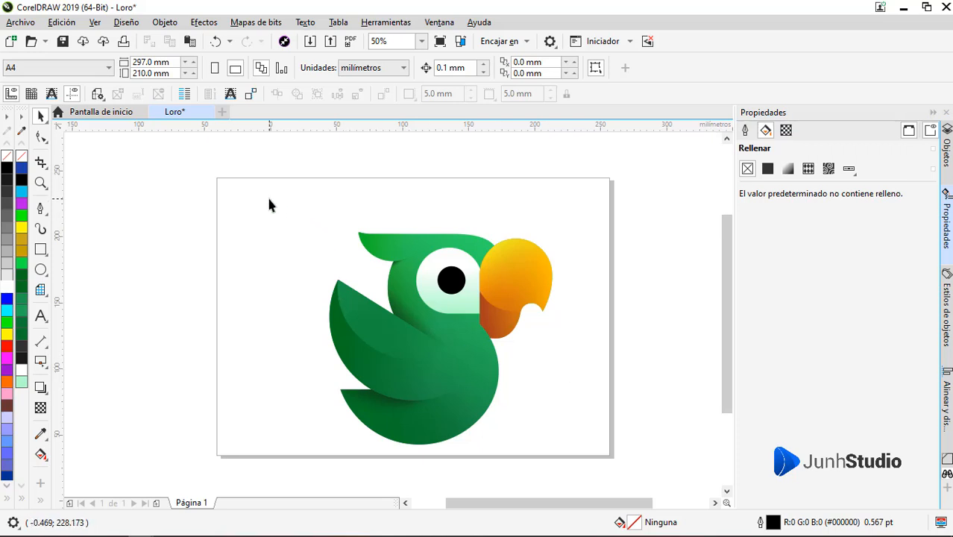
Step: Select all the parrot's pieces and scale them down together to about 139 by 133 mm
drag(269, 206, 534, 440)
drag(438, 376, 420, 361)
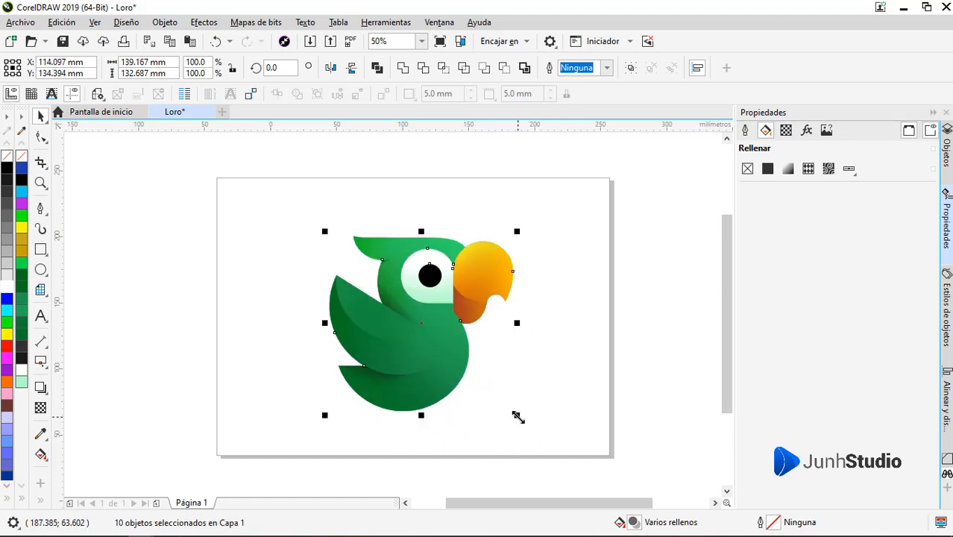
click(577, 414)
key(z)
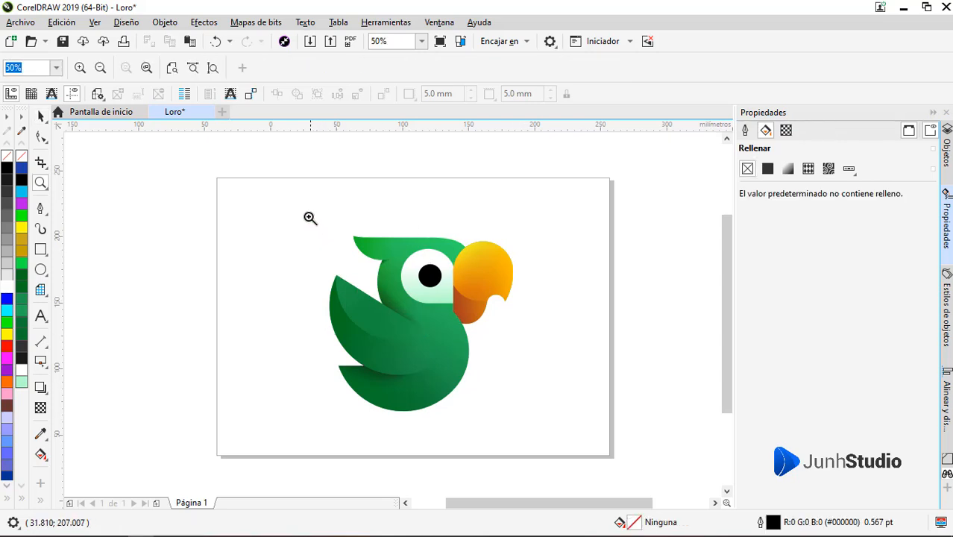
drag(307, 216, 530, 422)
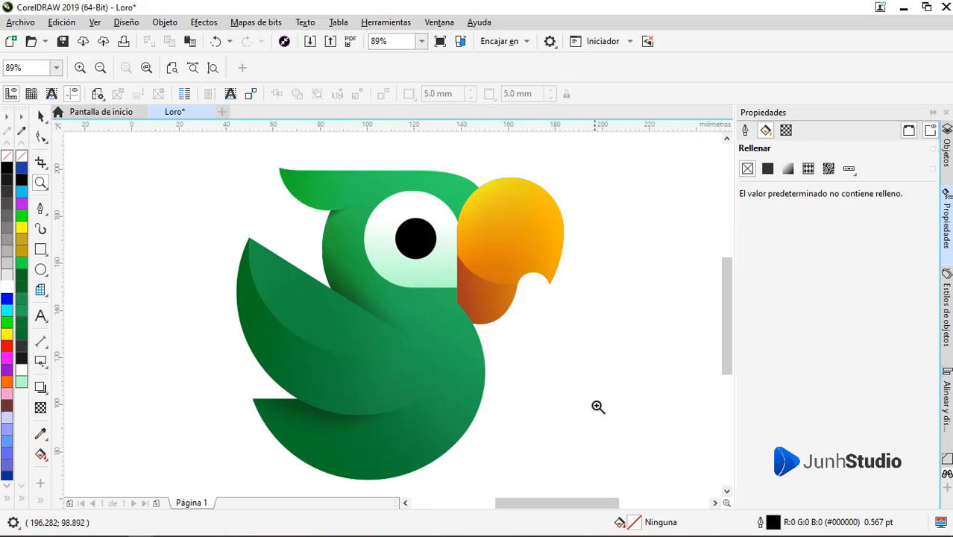